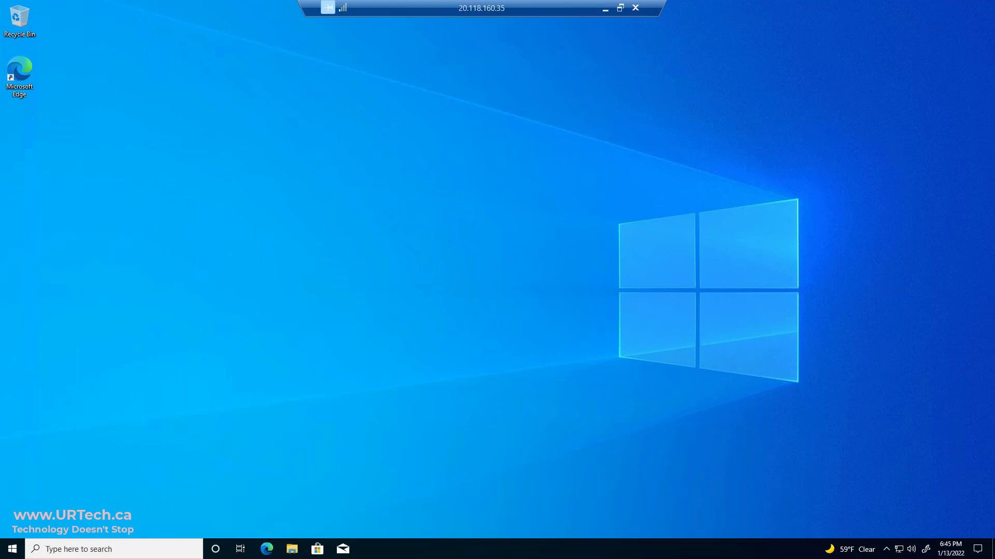
- Leave the client RDP session for the server's ADUC view of FolderRedirs and open Start
left_click(604, 9)
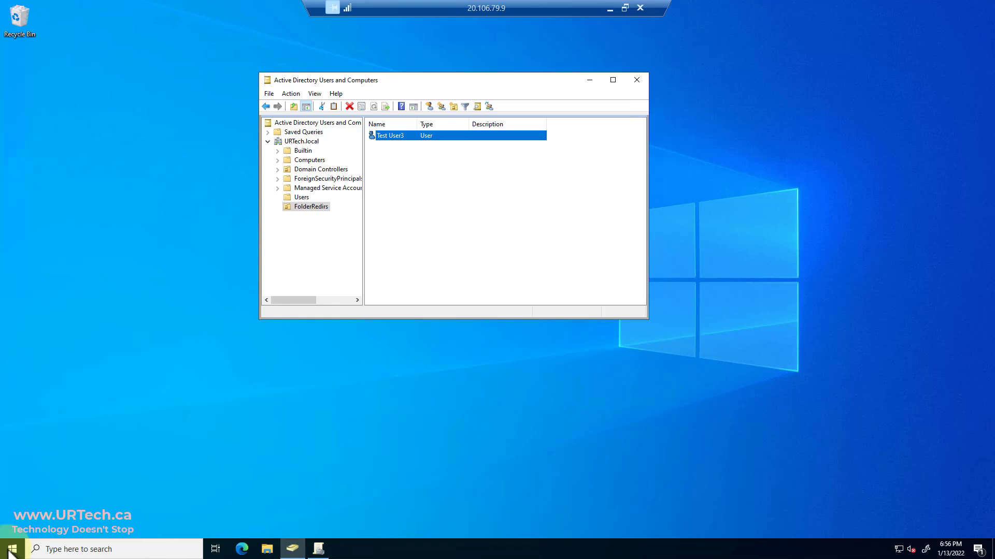
left_click(12, 550)
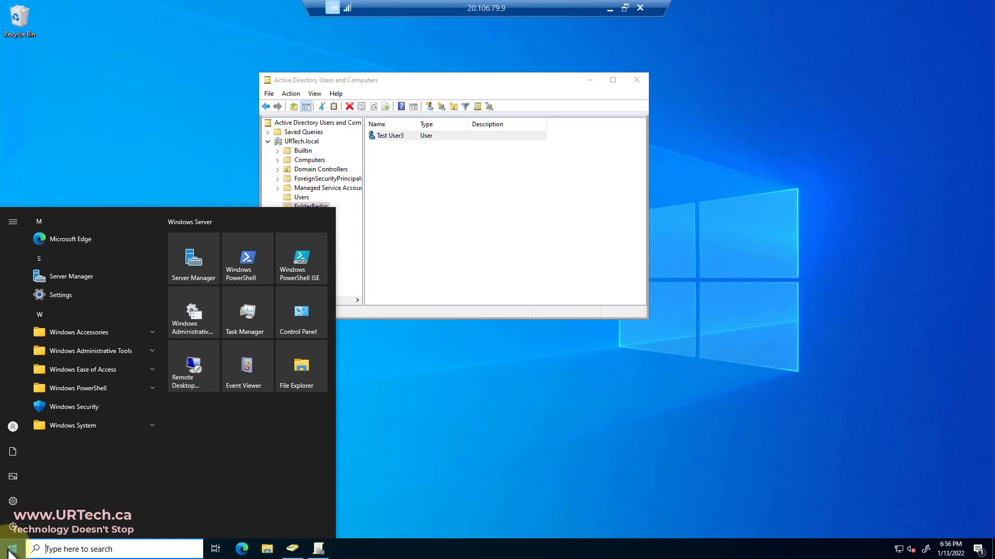
- Launch Server Manager and show the File and Storage Services Shares list on TestDC1
type("serv")
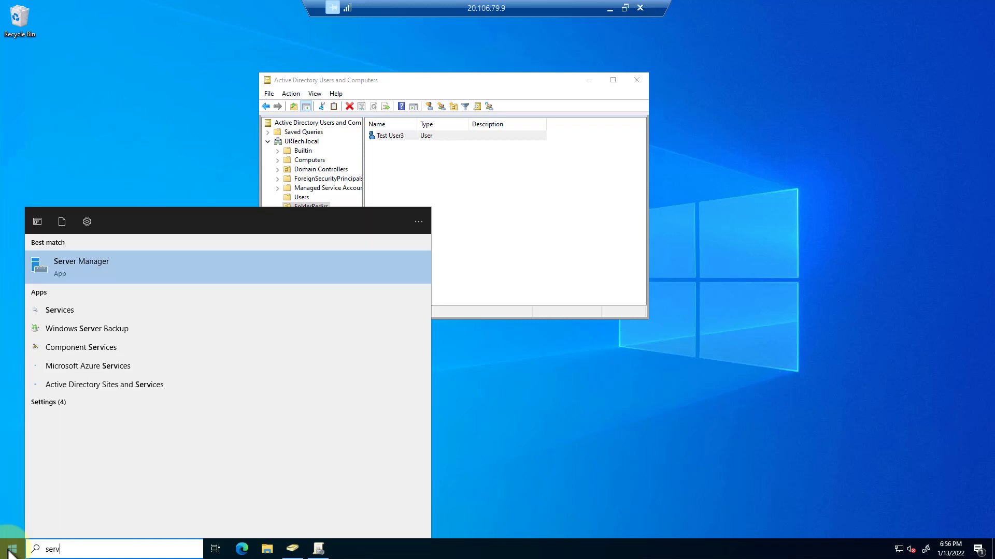
type("er")
key("Return")
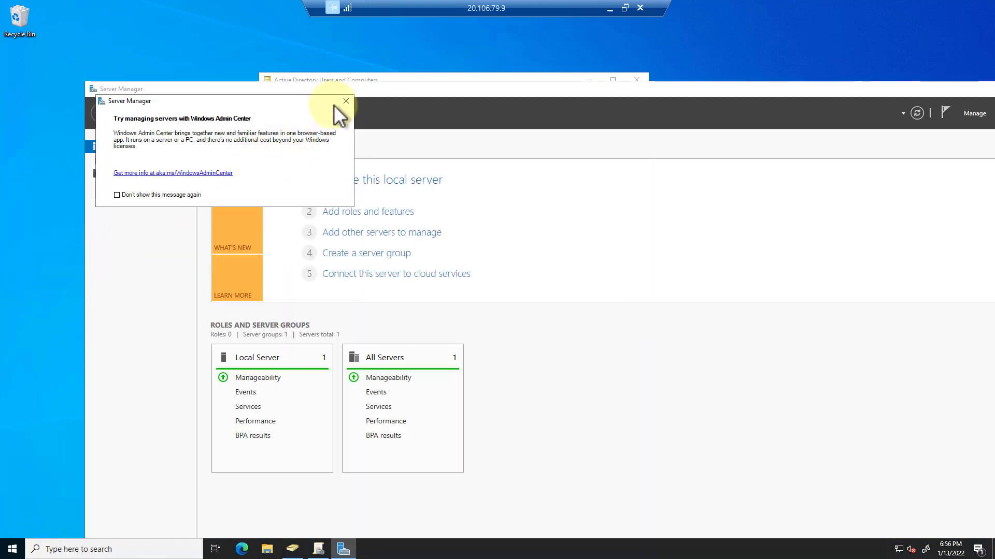
left_click(346, 100)
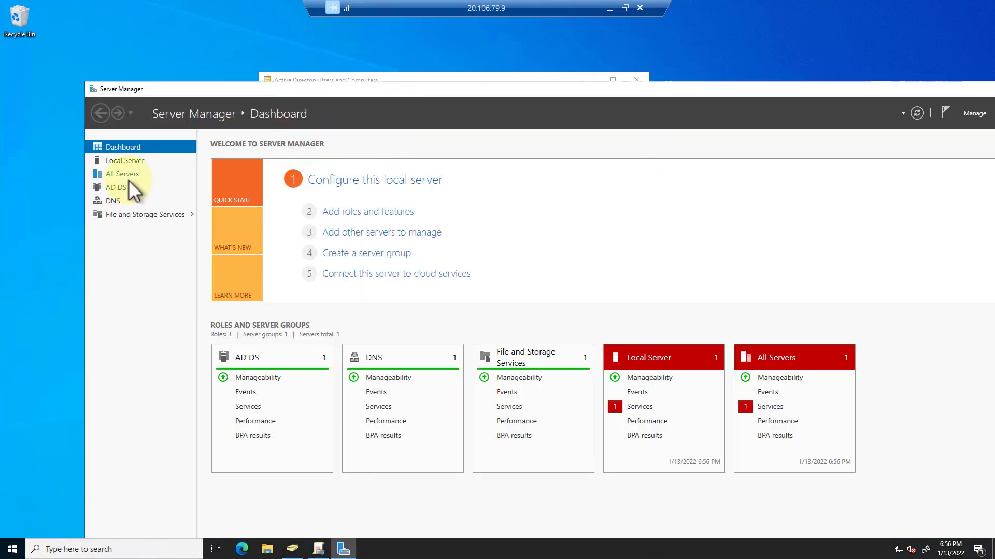
left_click(145, 216)
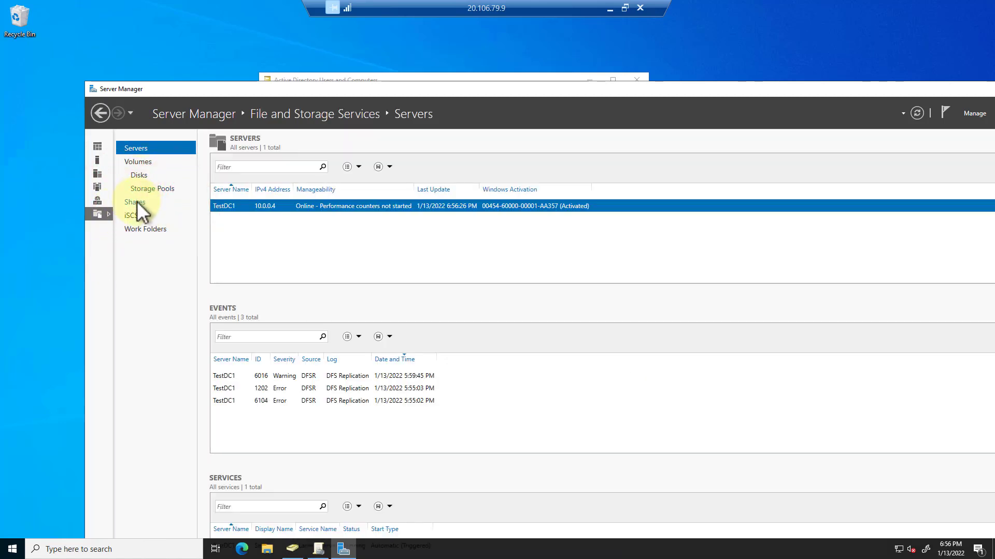
left_click(136, 202)
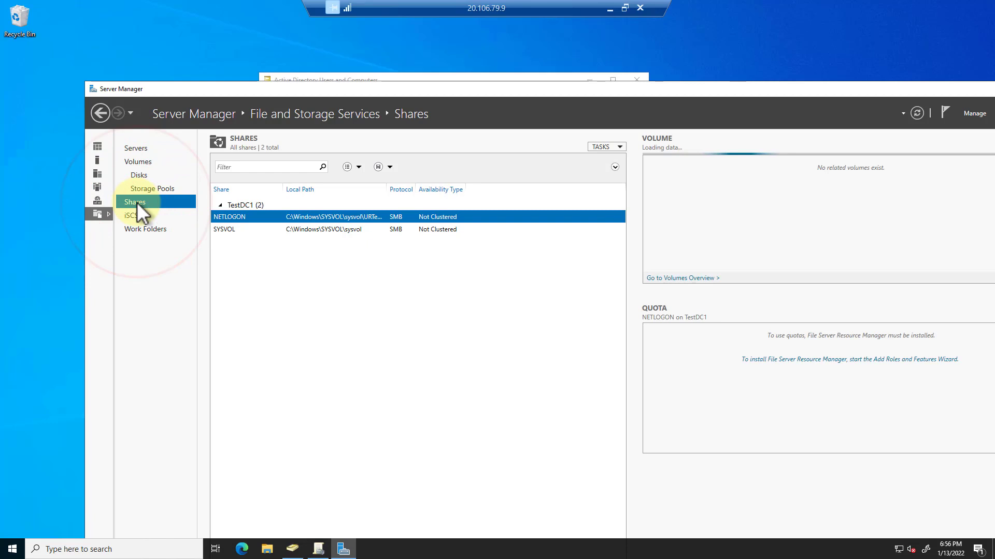
- Start an SMB Share - Quick share using a custom share path
left_click(604, 147)
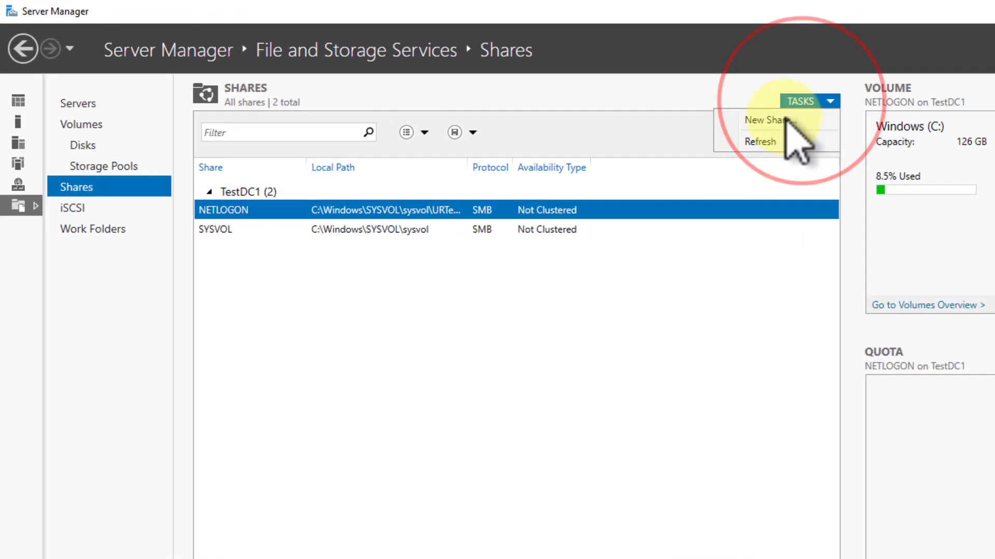
left_click(785, 119)
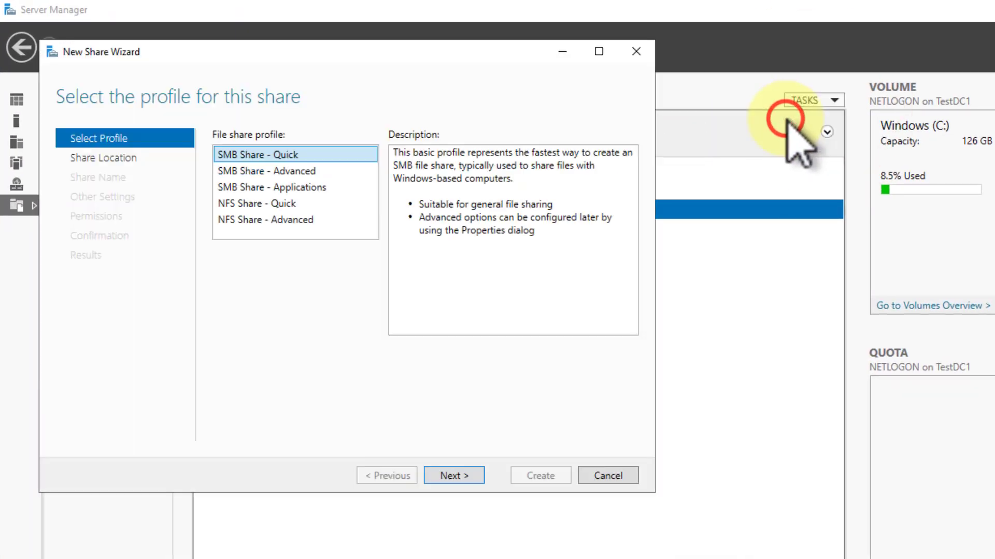
left_click(240, 157)
left_click(452, 475)
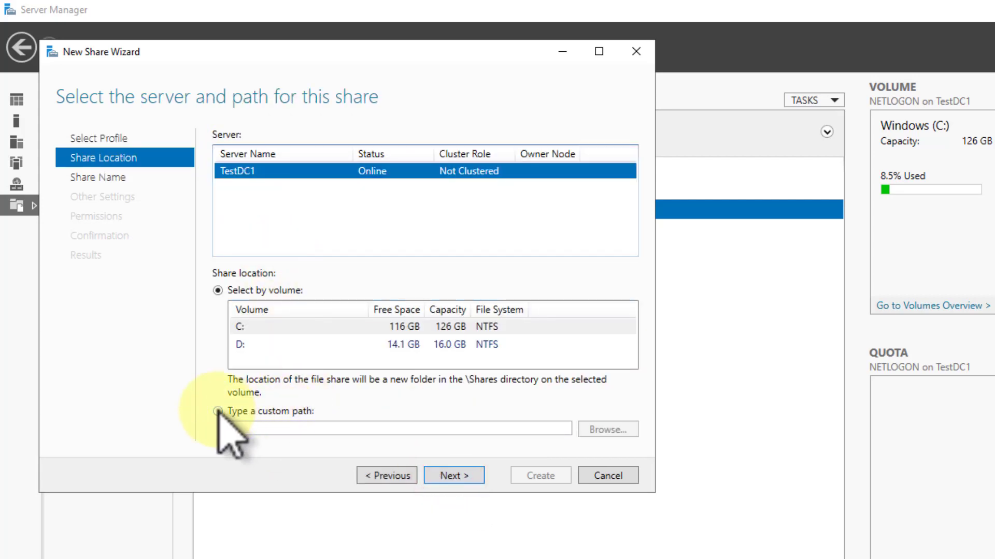
left_click(218, 411)
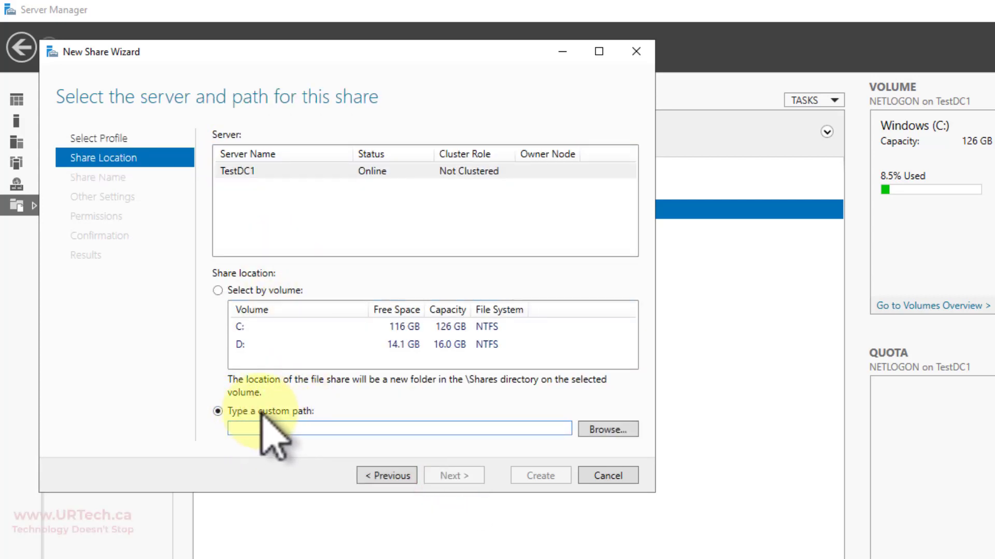
left_click(602, 428)
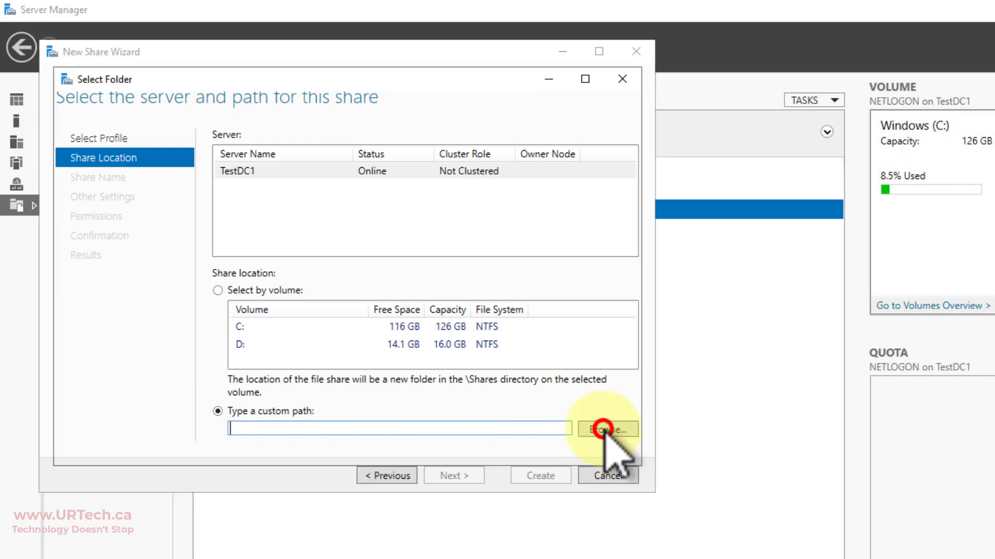
- Create a new folder C:\Redirs and select it as the share path
left_click(124, 144)
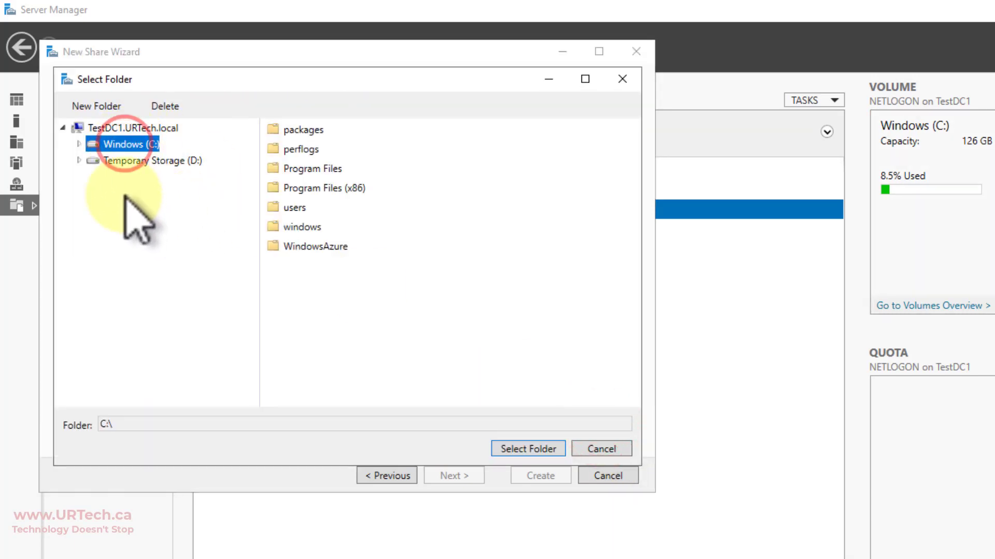
left_click(97, 106)
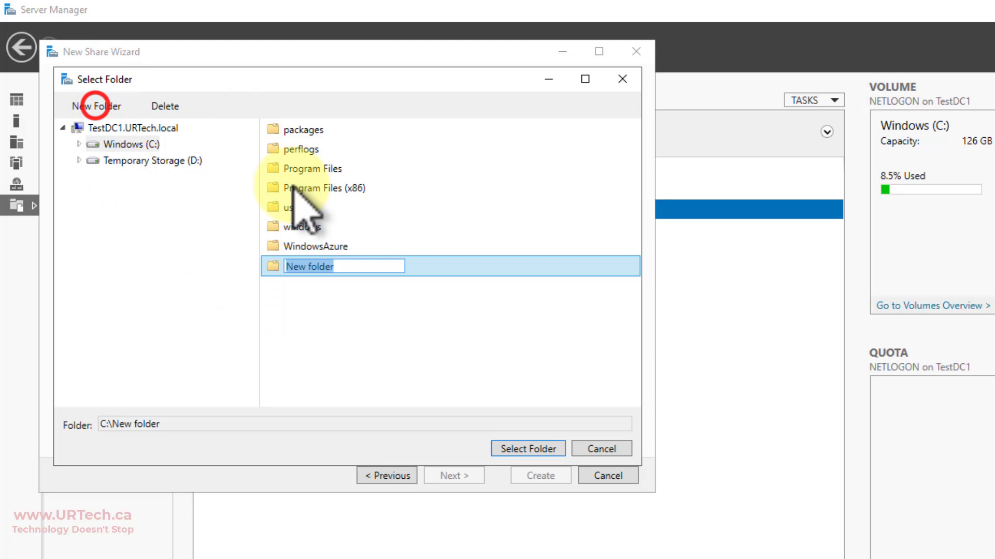
type("Rid")
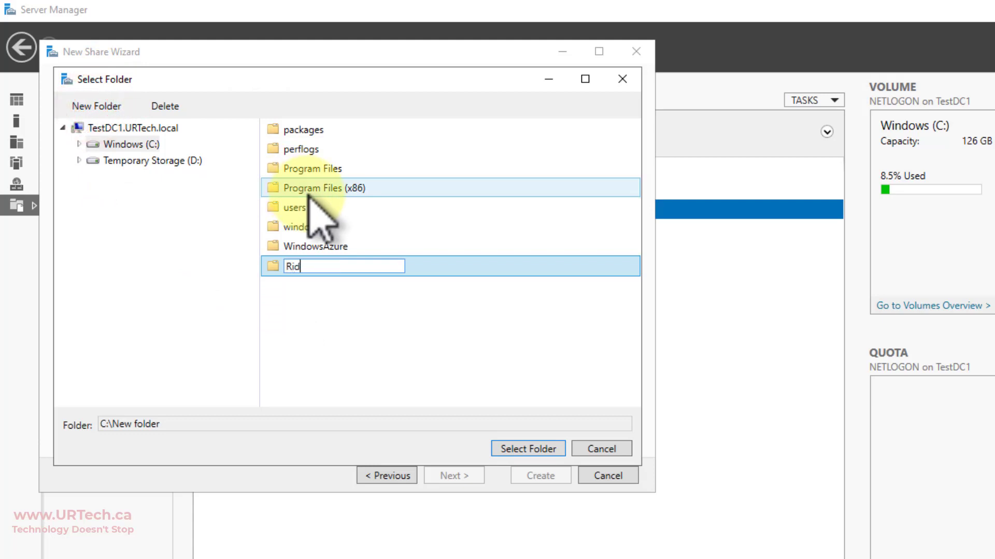
key("BackSpace")
key("BackSpace")
type("edirs")
key("ctrl+a")
left_click(462, 367)
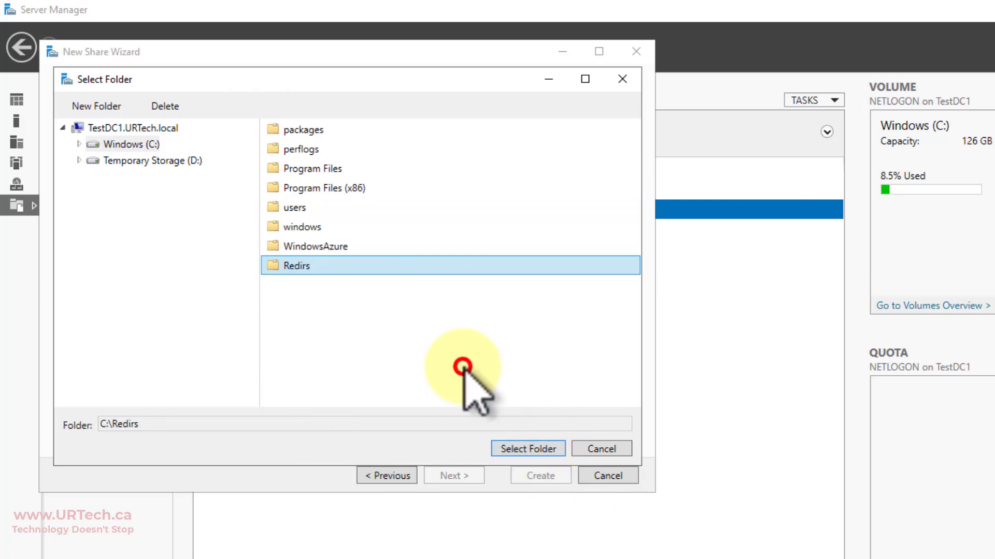
double_click(302, 266)
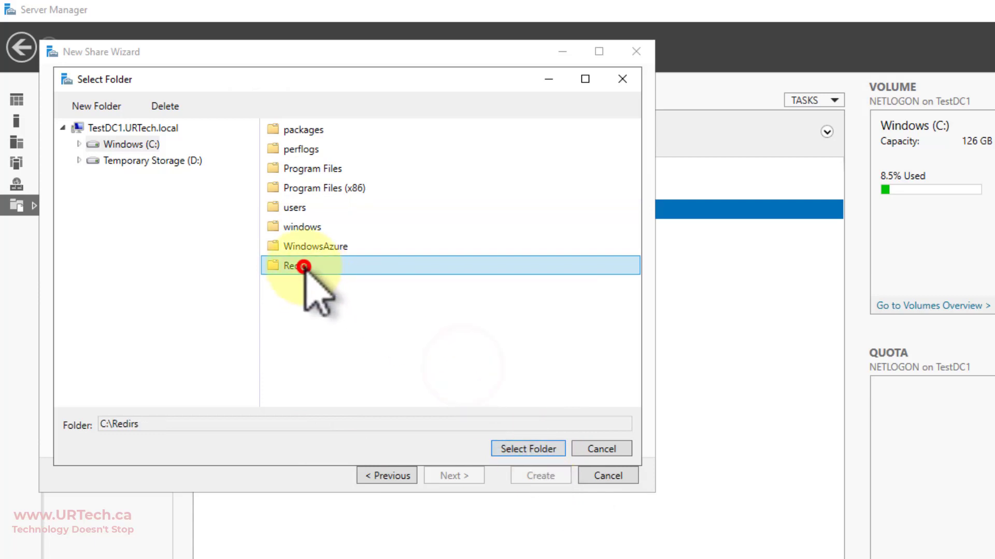
left_click(537, 449)
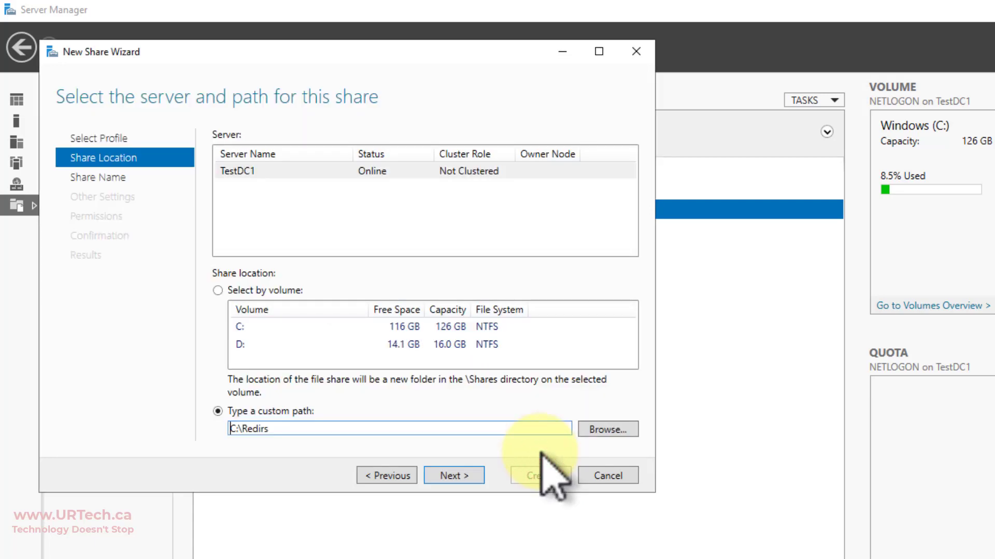
- Rename the share to Redirs$ so it is hidden
left_click(459, 474)
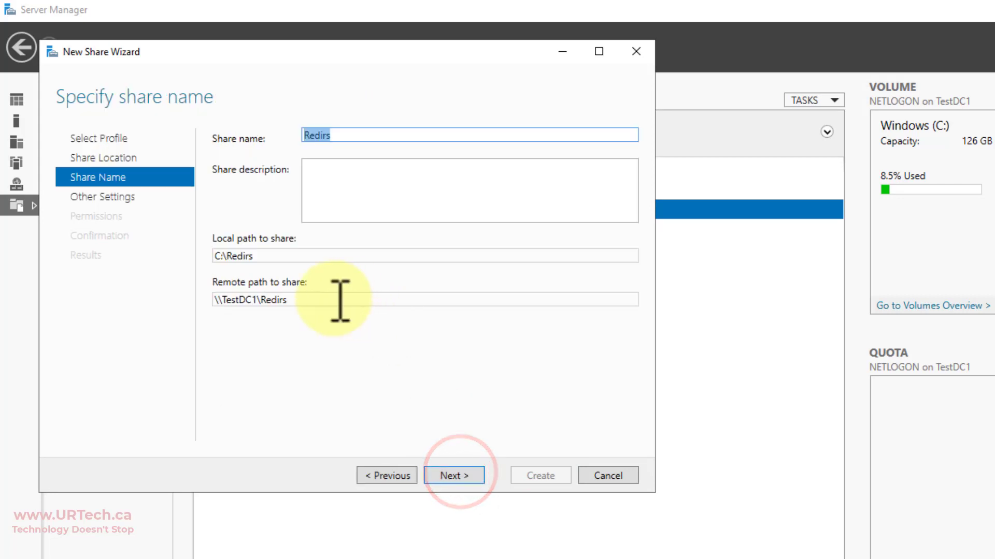
left_click_drag(328, 299, 248, 299)
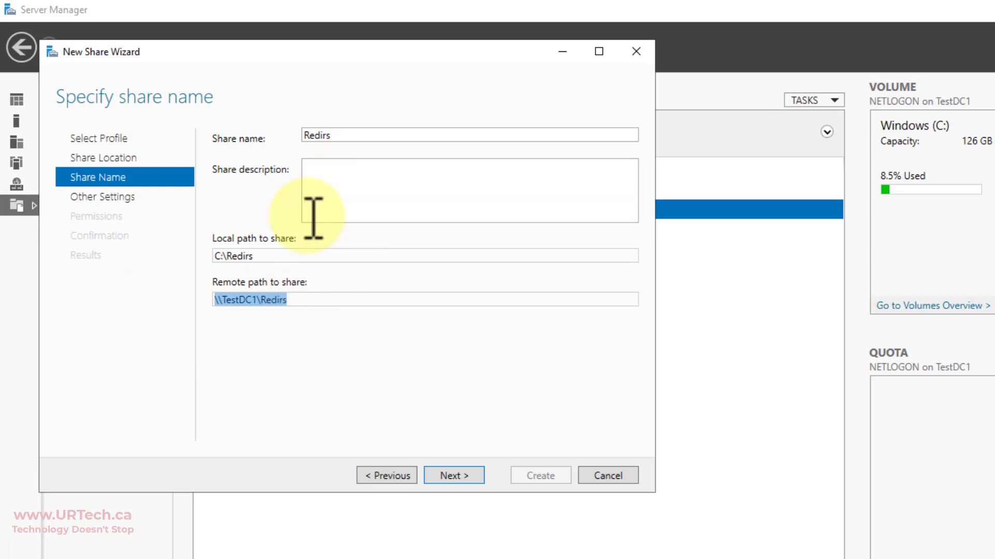
double_click(334, 134)
left_click(361, 138)
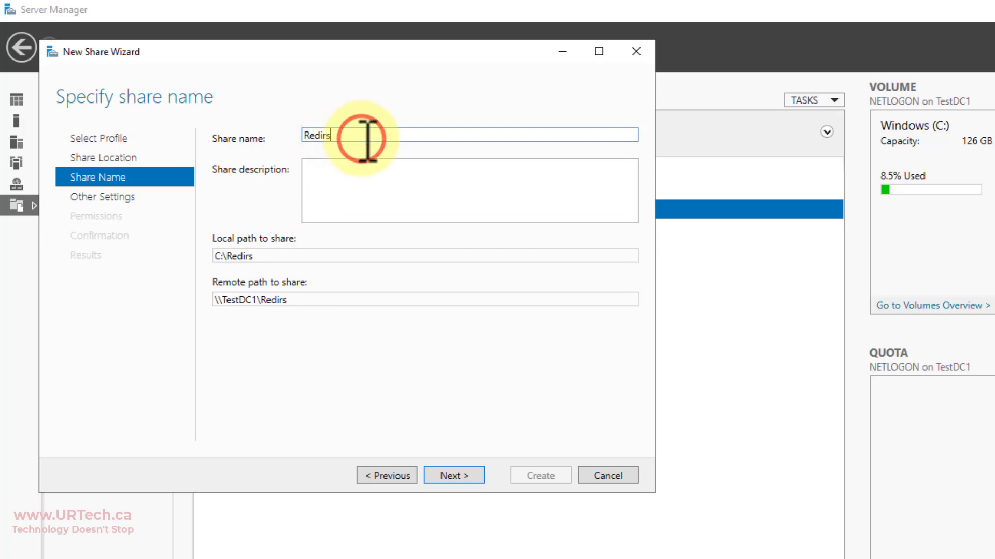
type("$")
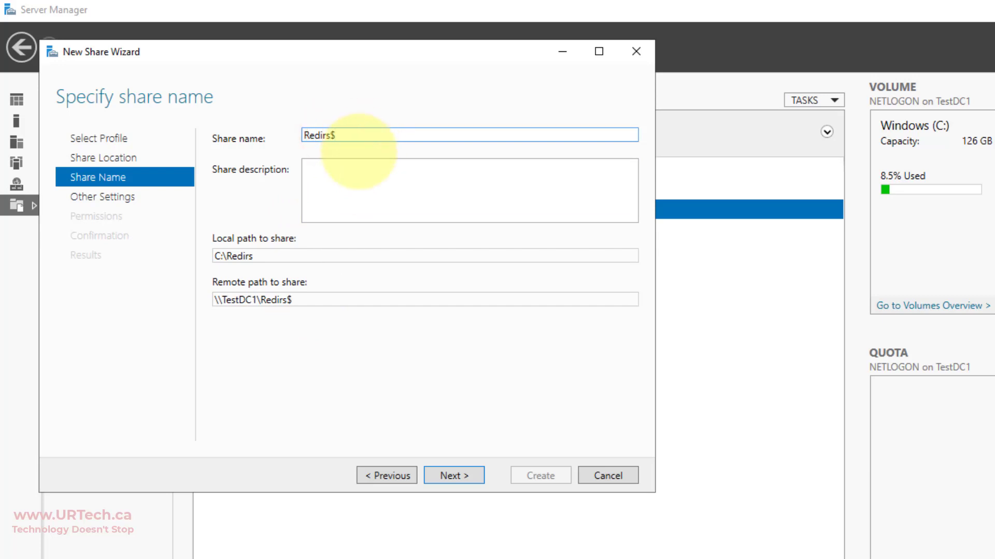
- Copy the remote path \\TestDC1\Redirs$ to the clipboard
left_click_drag(294, 306, 122, 333)
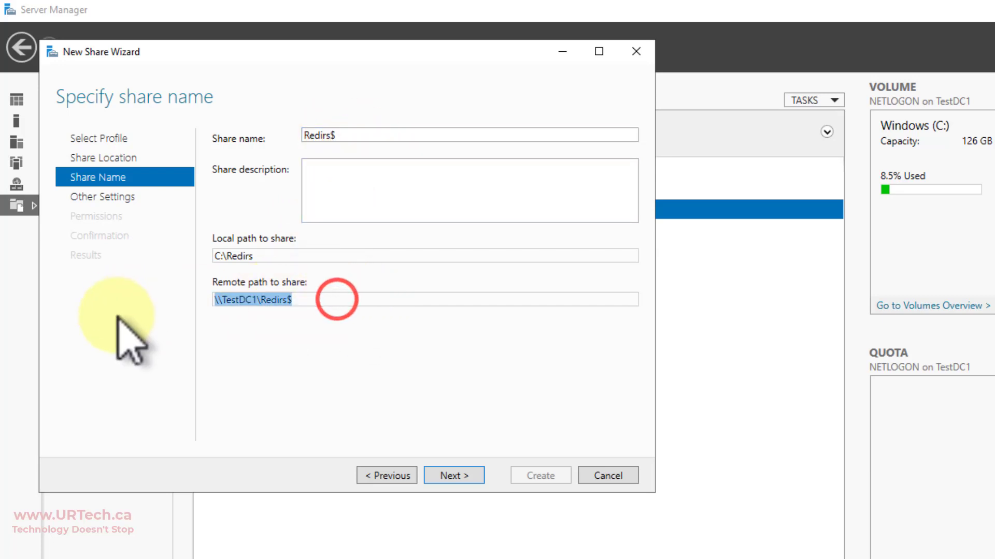
right_click(255, 302)
left_click(179, 331)
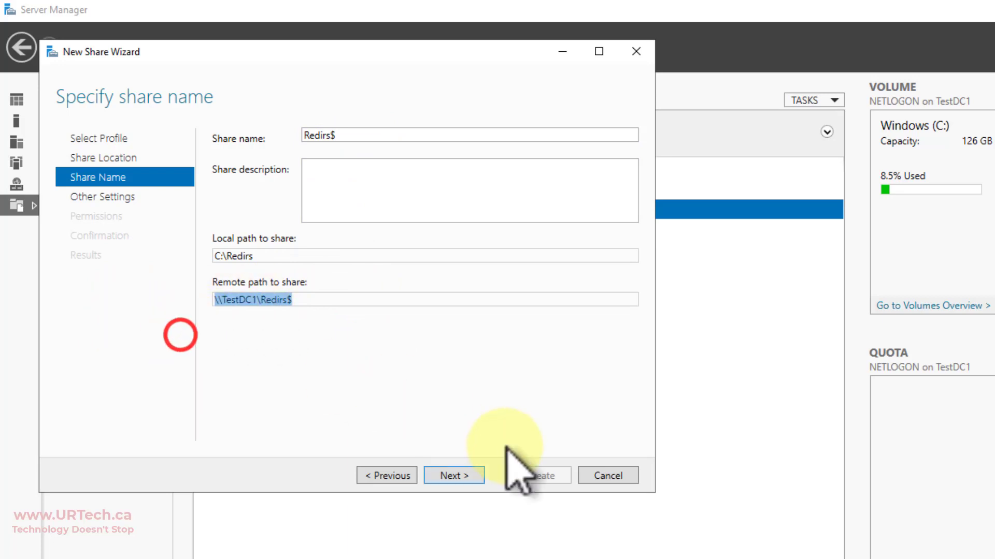
left_click(471, 474)
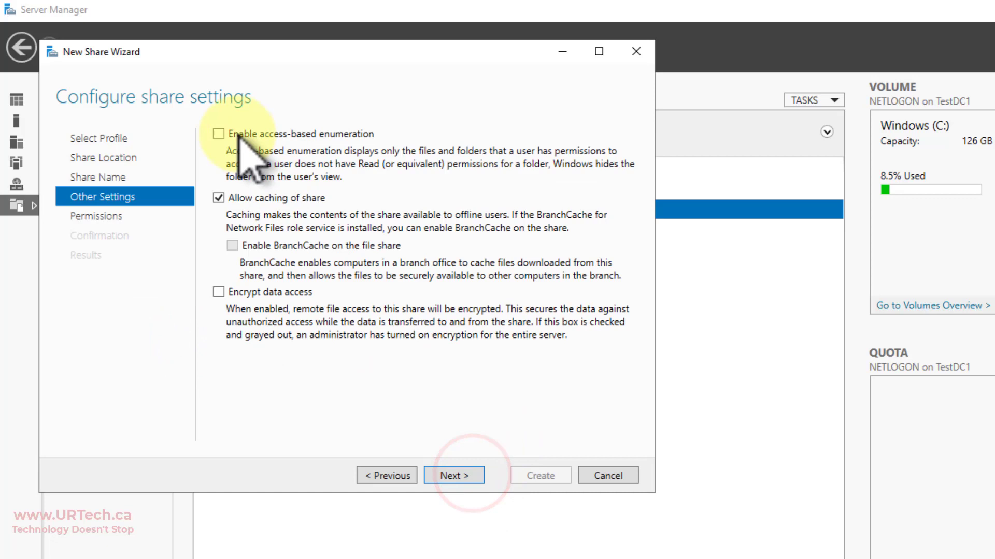
- Enable access-based enumeration on the Redirs$ share and proceed to permissions
left_click(219, 133)
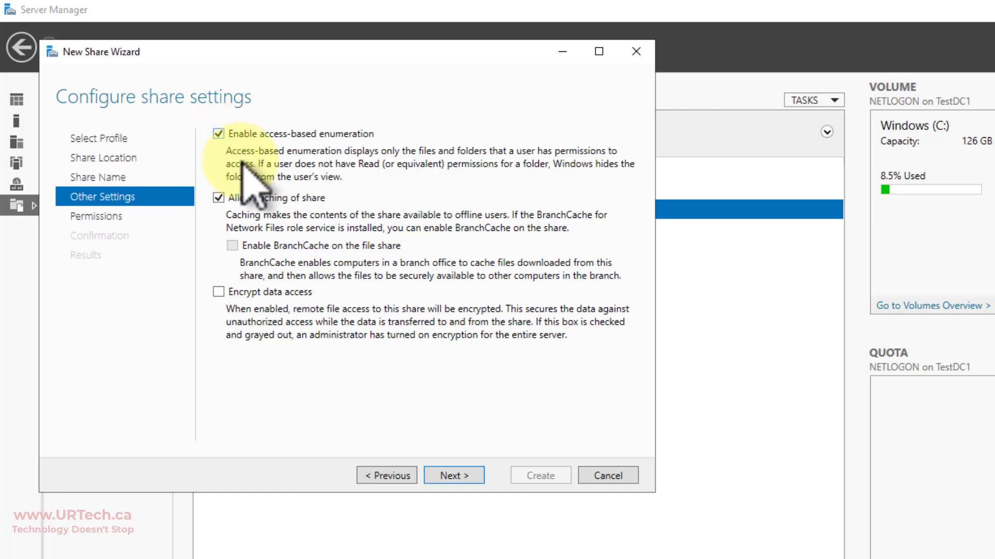
left_click(453, 475)
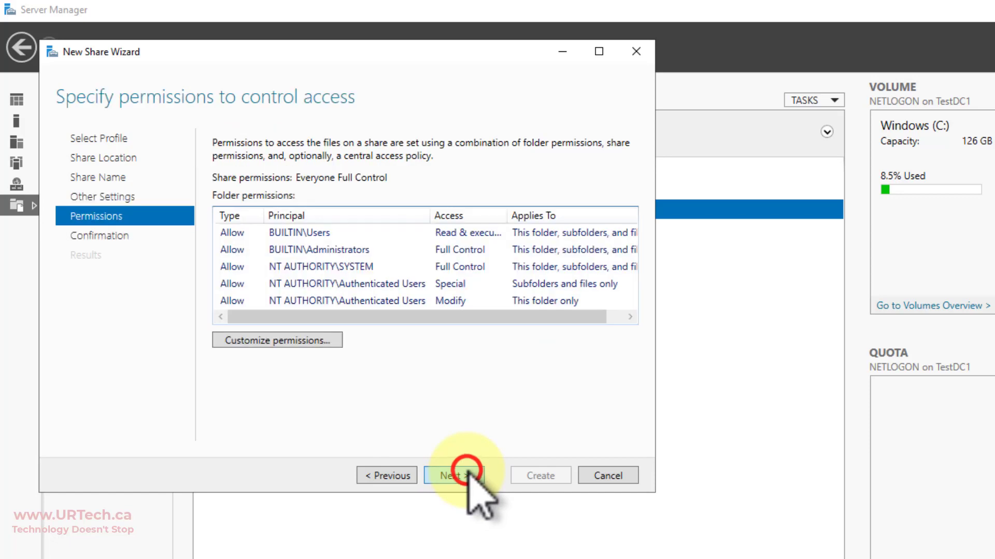
- Disable inheritance on Redirs, converting inherited permissions into explicit entries
left_click(282, 340)
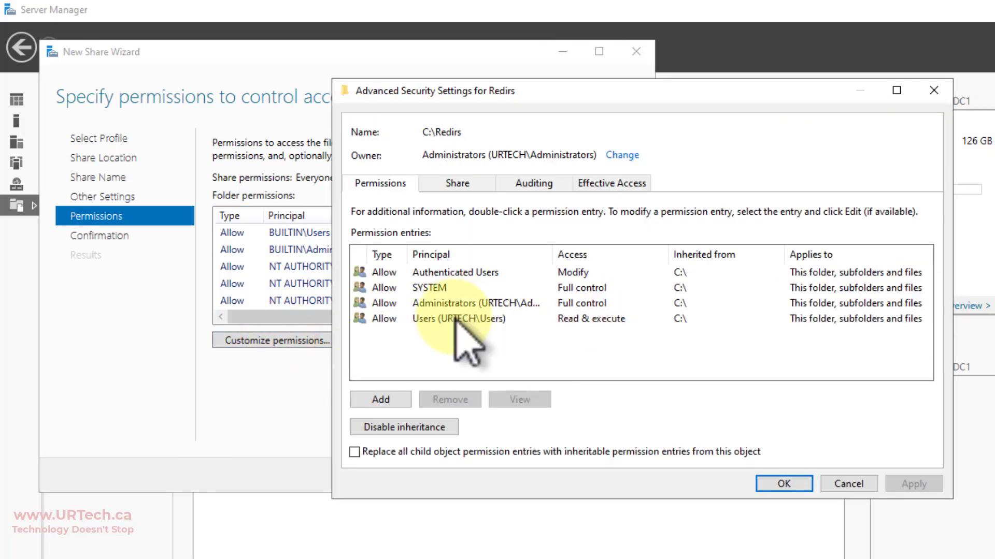
left_click(404, 430)
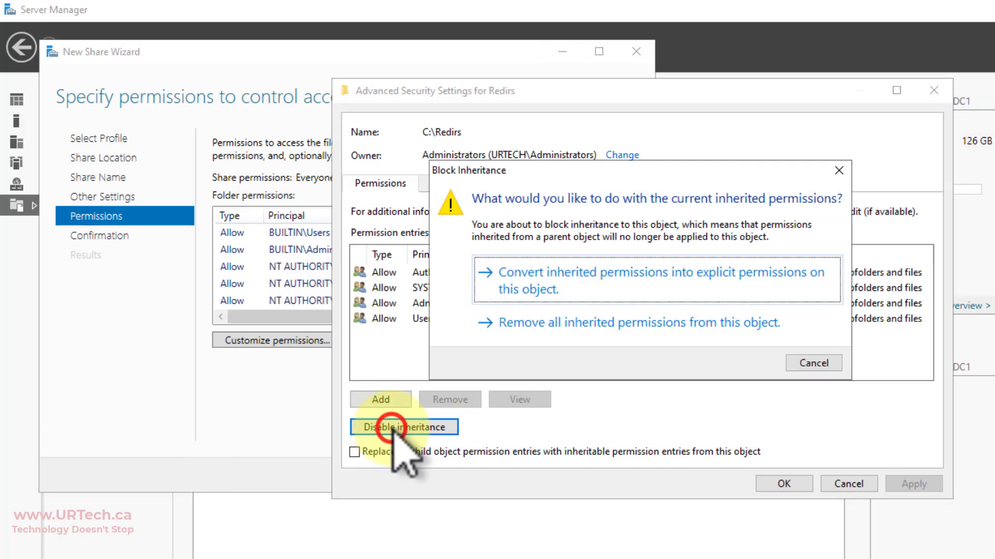
left_click(576, 280)
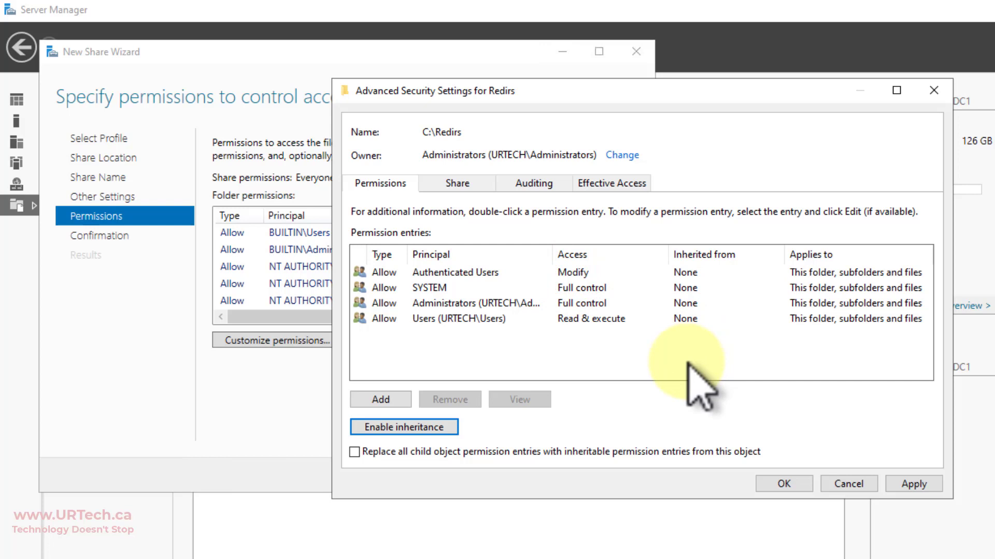
- Remove the Users and Authenticated Users entries from the Redirs permissions
left_click(445, 319)
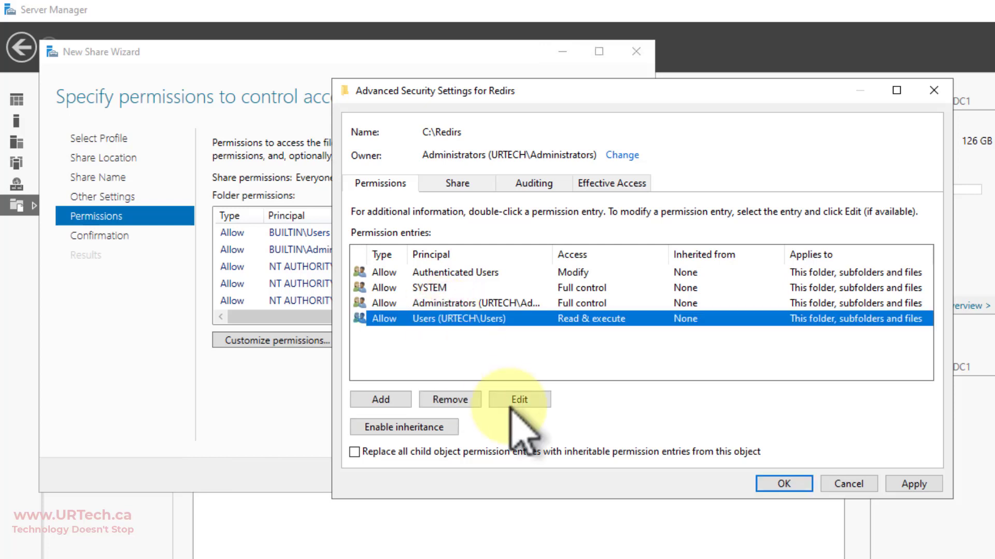
left_click(450, 400)
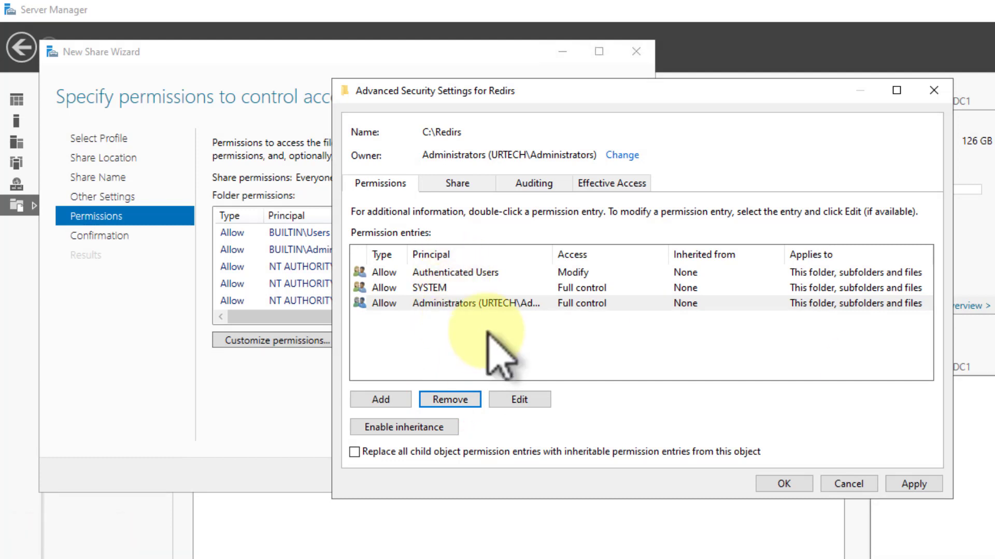
left_click(469, 271)
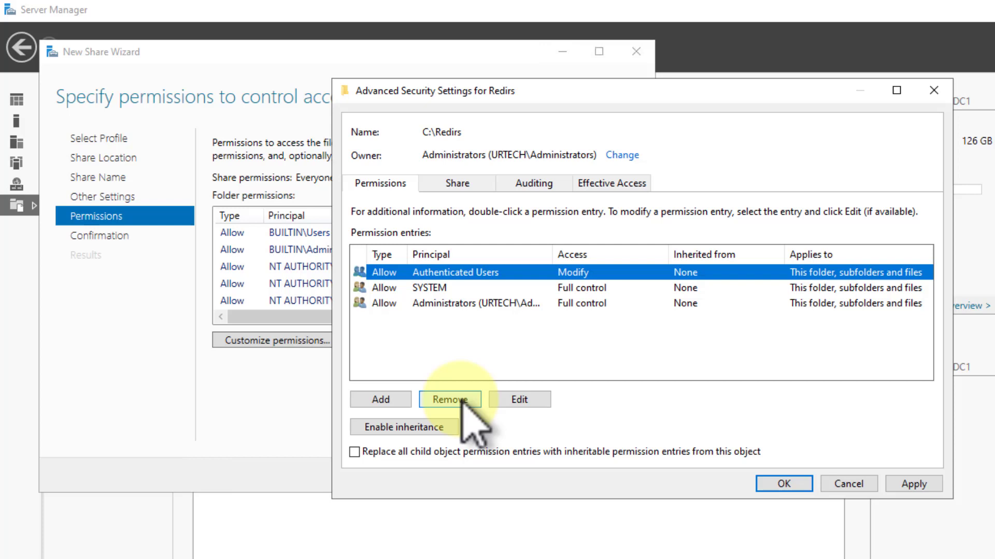
left_click(450, 399)
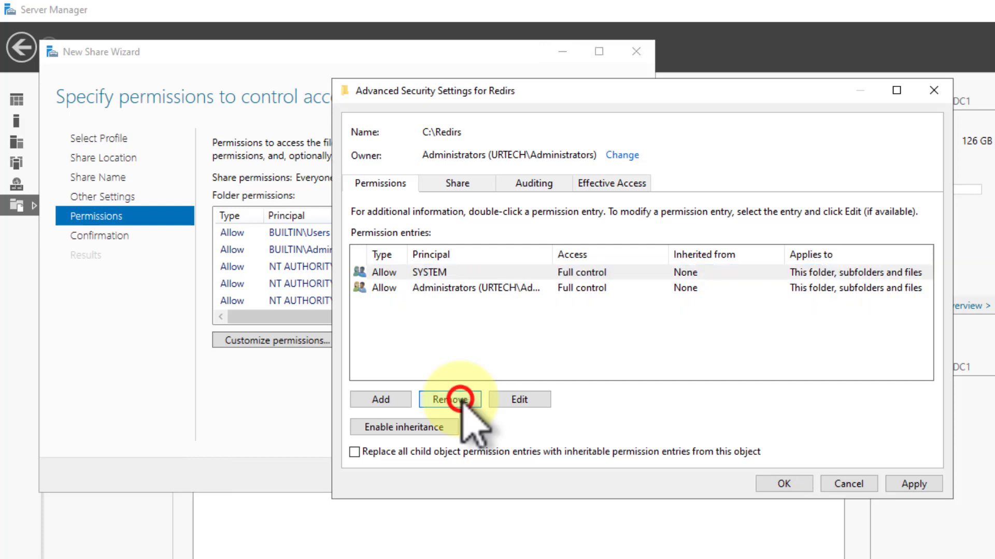
- Add a CREATOR OWNER permission entry with Full control on Redirs
left_click(388, 399)
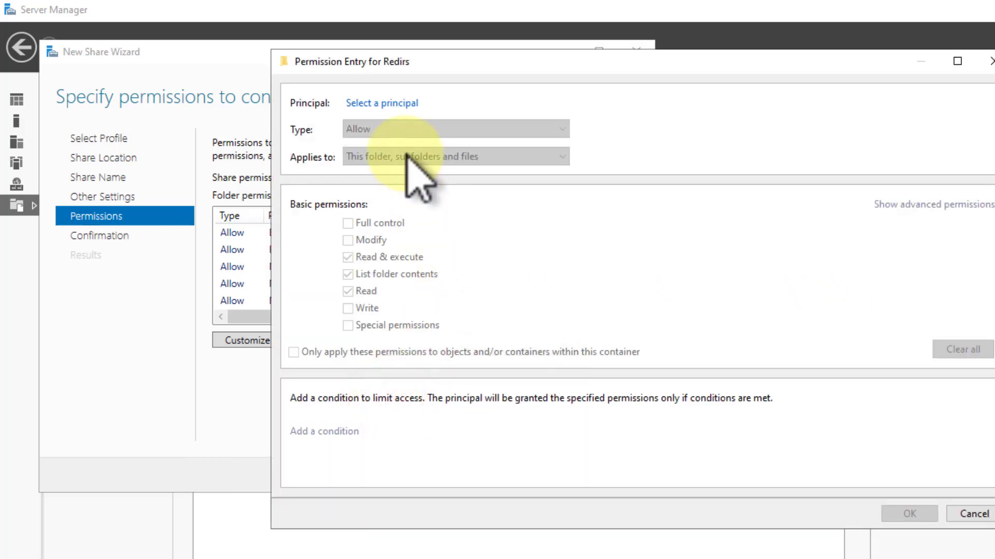
key("alt")
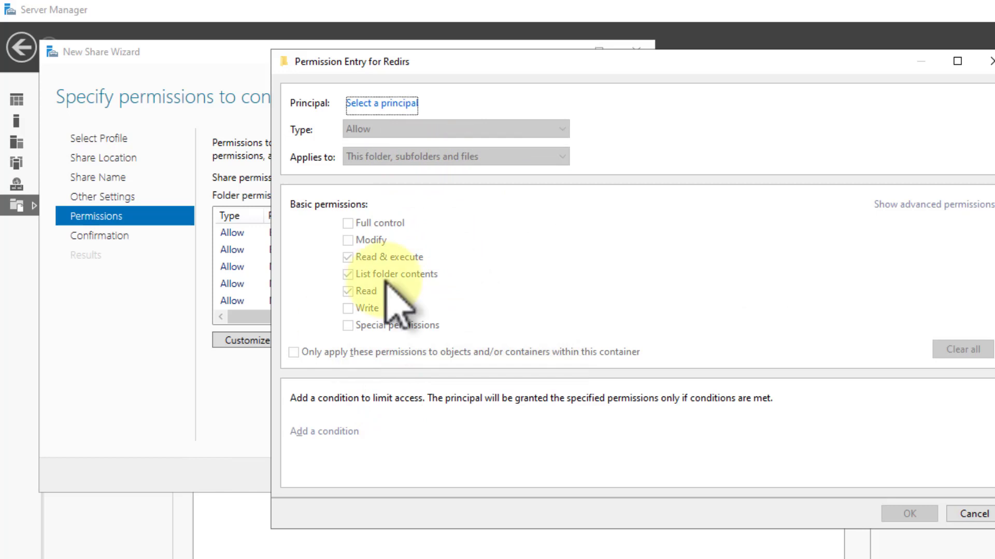
left_click(390, 105)
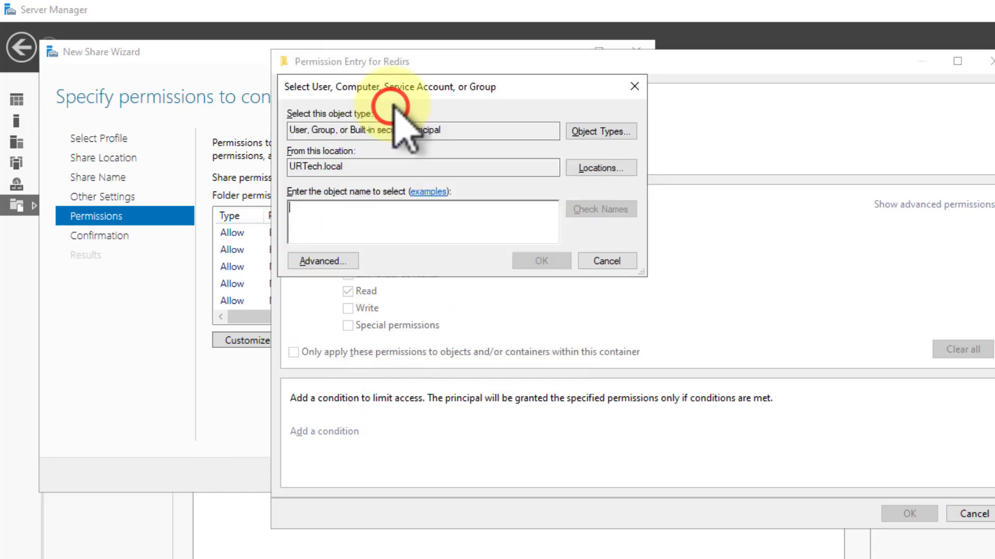
type("creat")
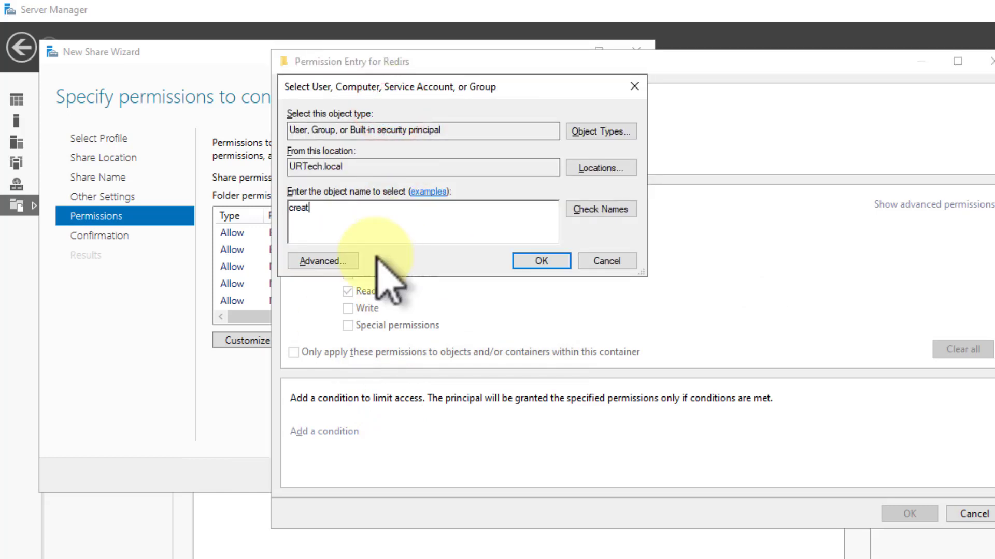
key("Return")
left_click(387, 195)
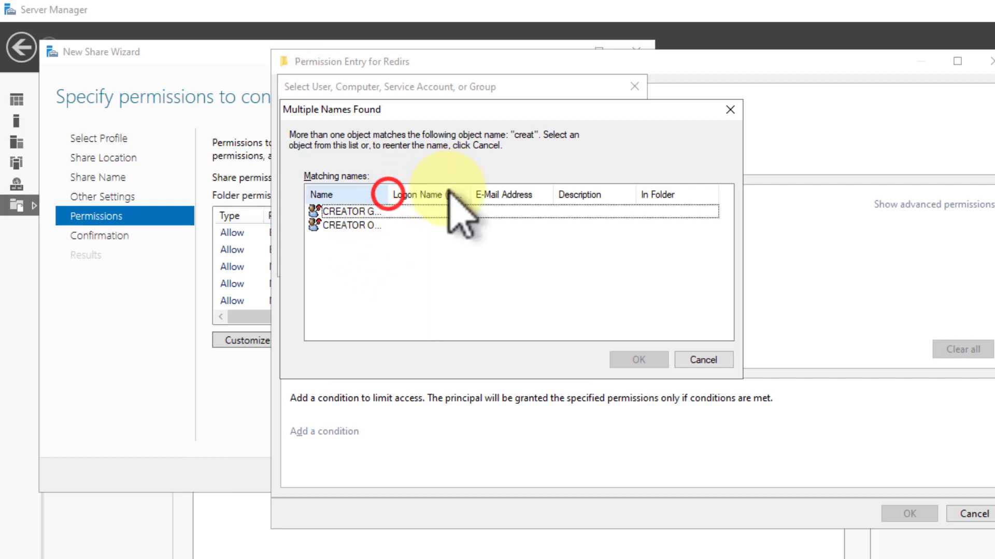
double_click(396, 224)
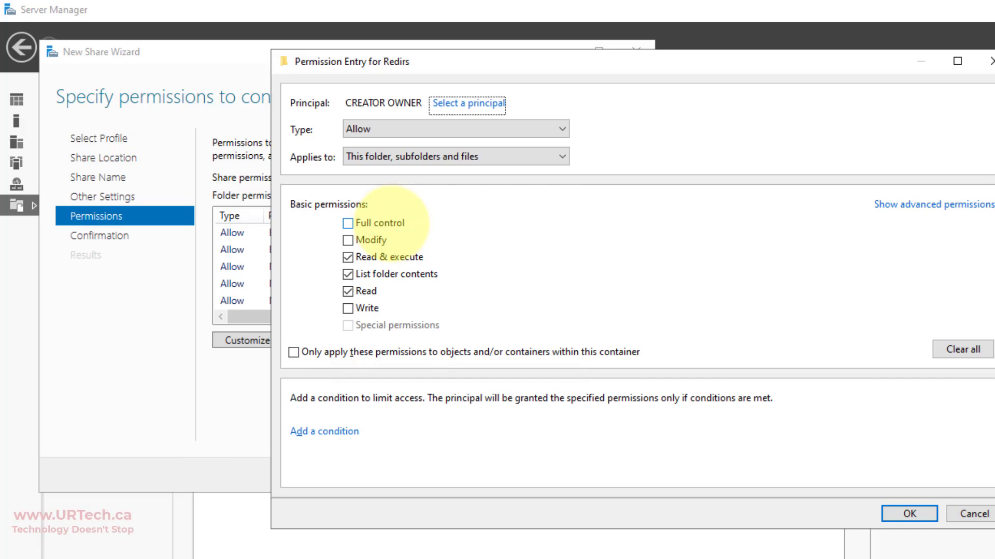
left_click(389, 223)
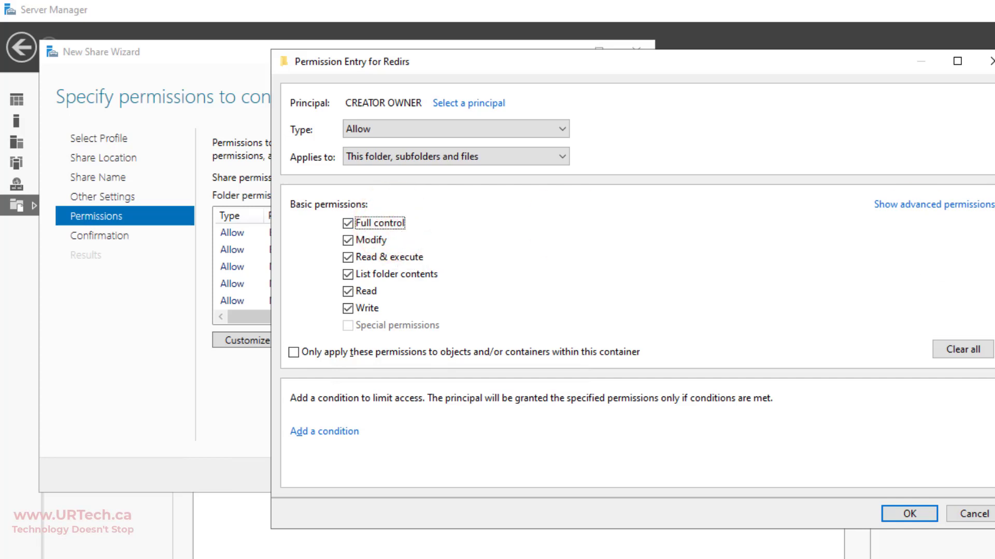
left_click(909, 514)
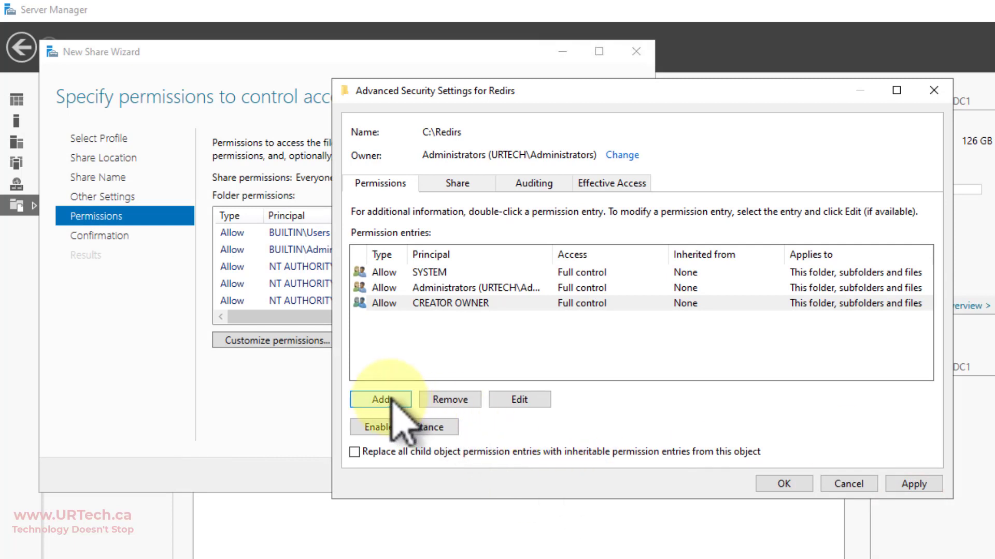
- Begin a new Redirs permission entry and open the principal picker
left_click(381, 399)
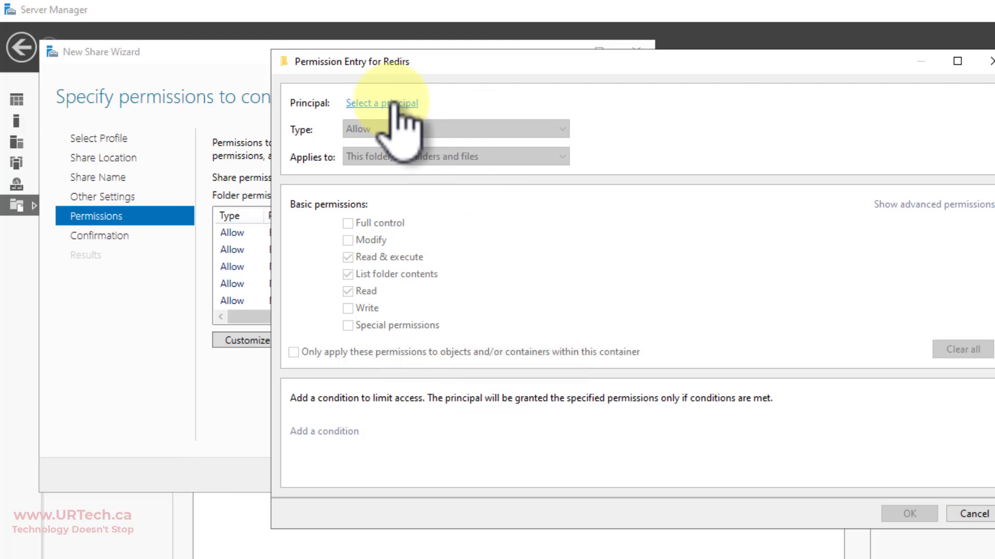
left_click(395, 104)
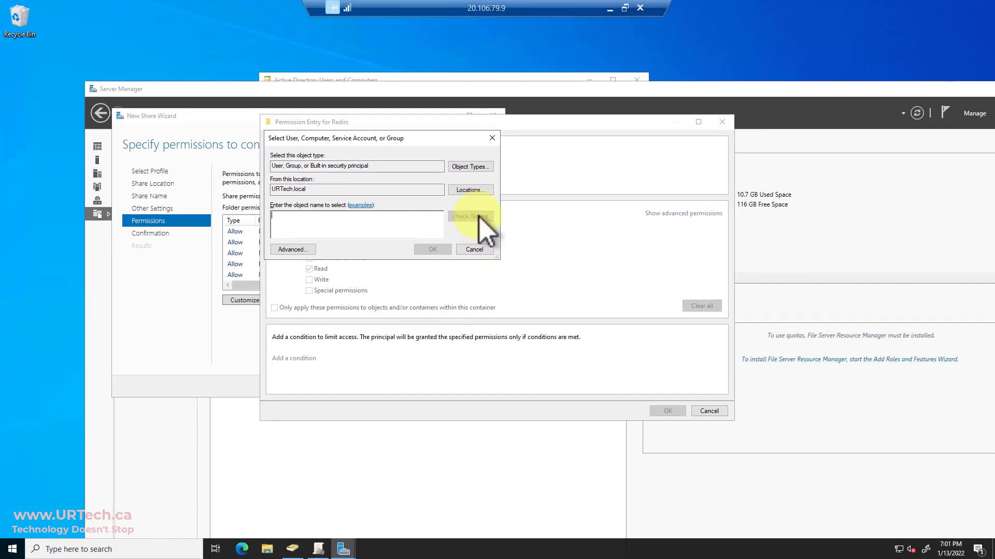
- Add a new Global Security group FolderRedirectStaff under the URTech.local domain
left_click(430, 79)
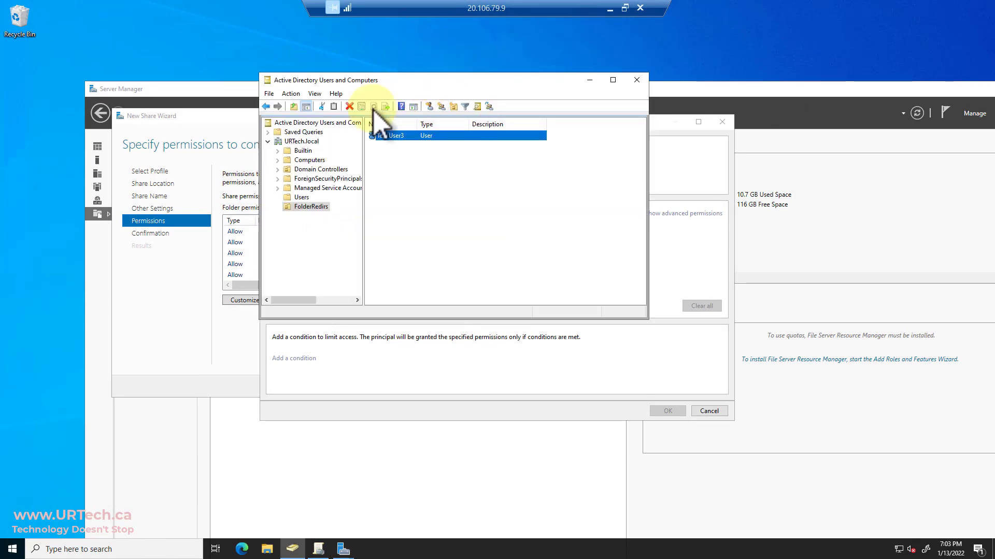
right_click(306, 142)
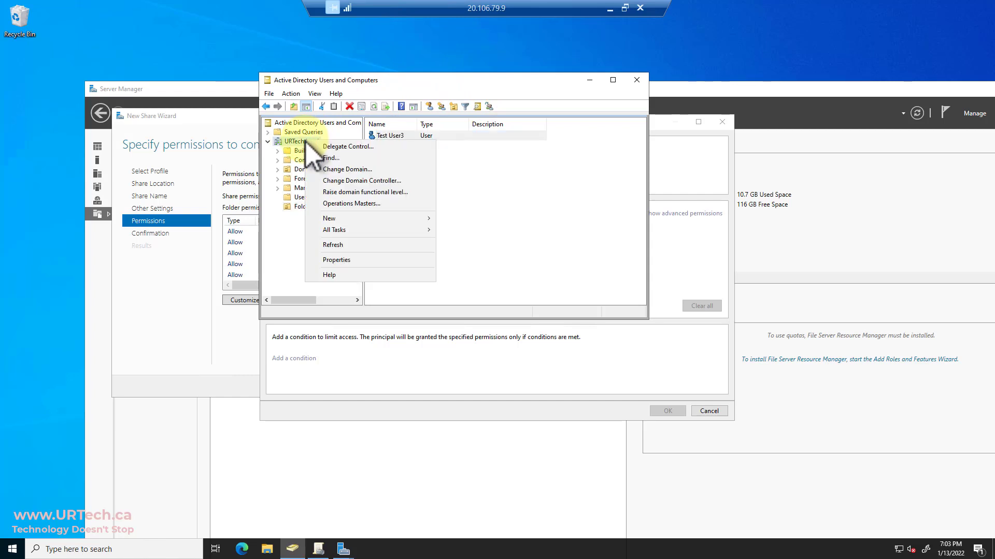
left_click(361, 220)
left_click(484, 242)
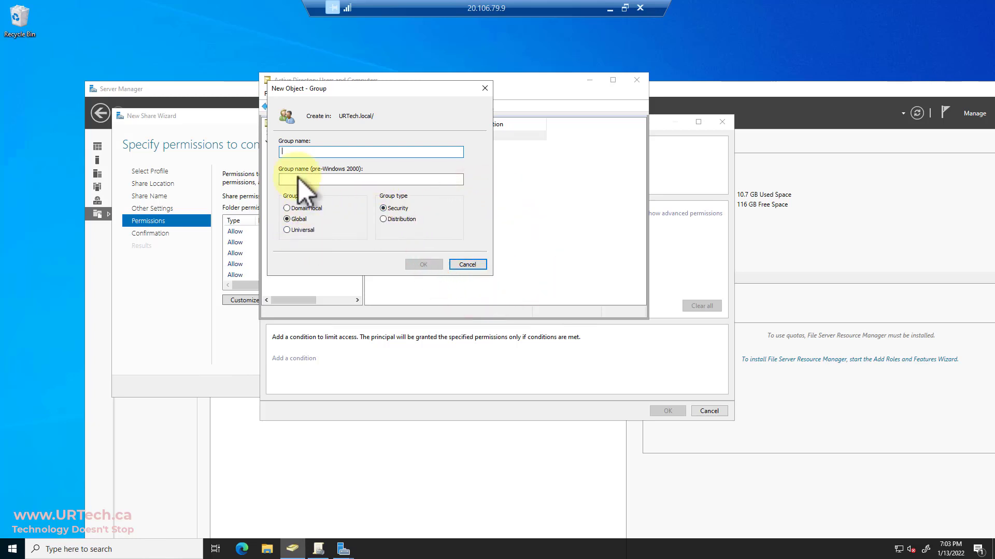
type("Folder")
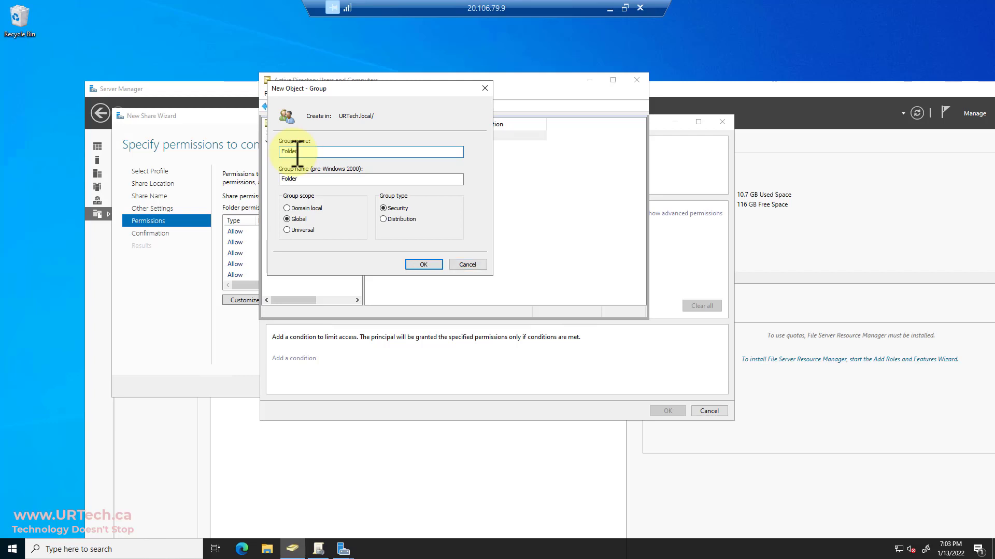
type("Redi")
key("BackSpace")
type("edirect")
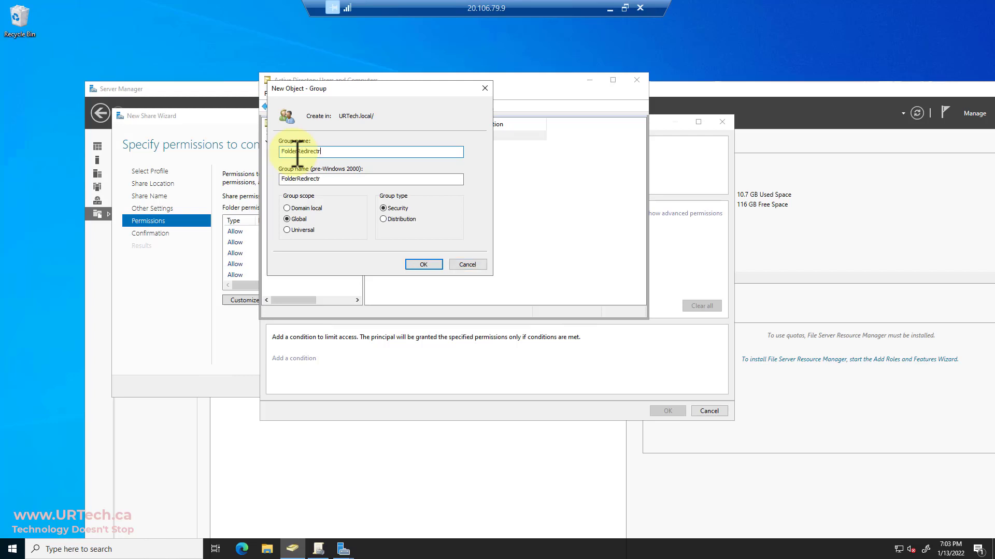
type("Staff")
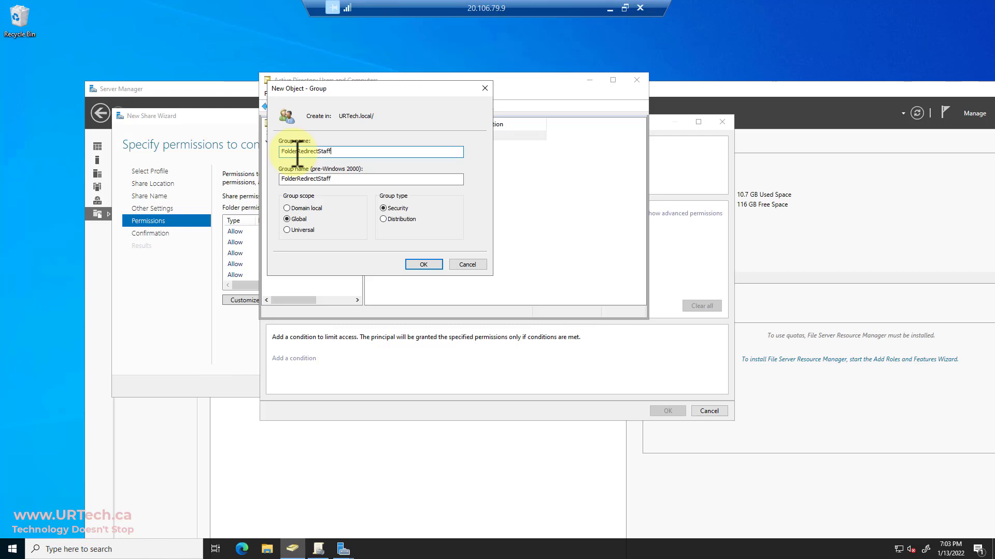
double_click(297, 151)
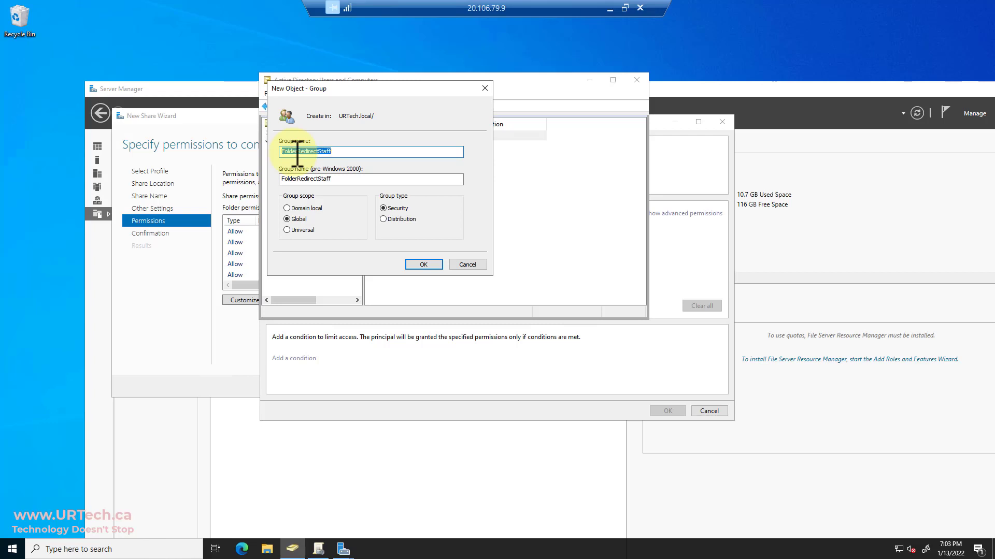
left_click(423, 265)
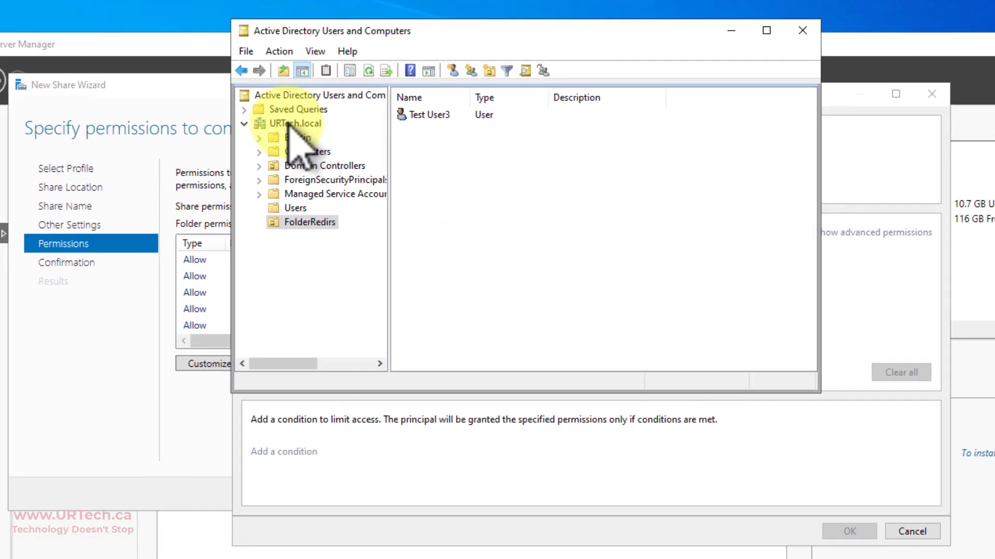
- Add the test user to FolderRedirectStaff through the group's Members list
left_click(298, 142)
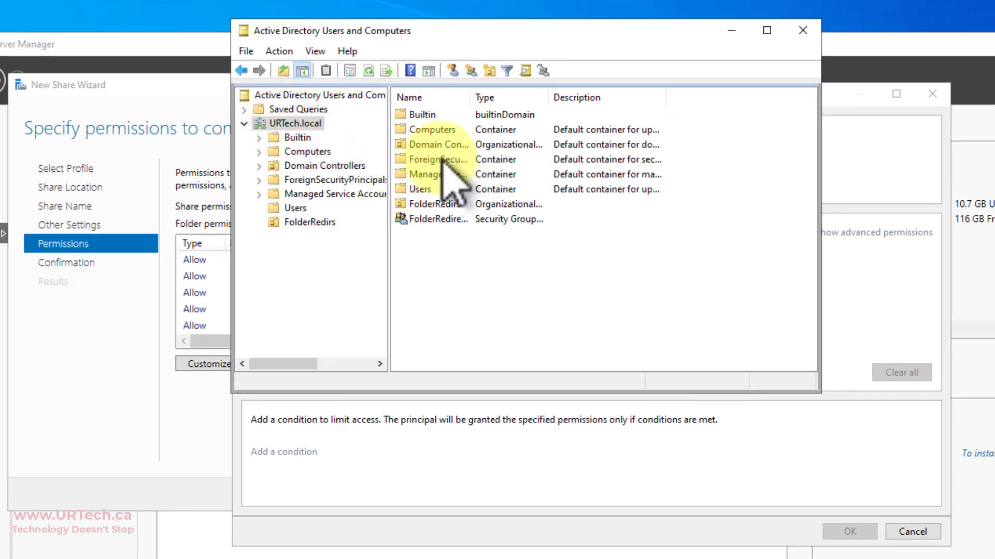
double_click(438, 218)
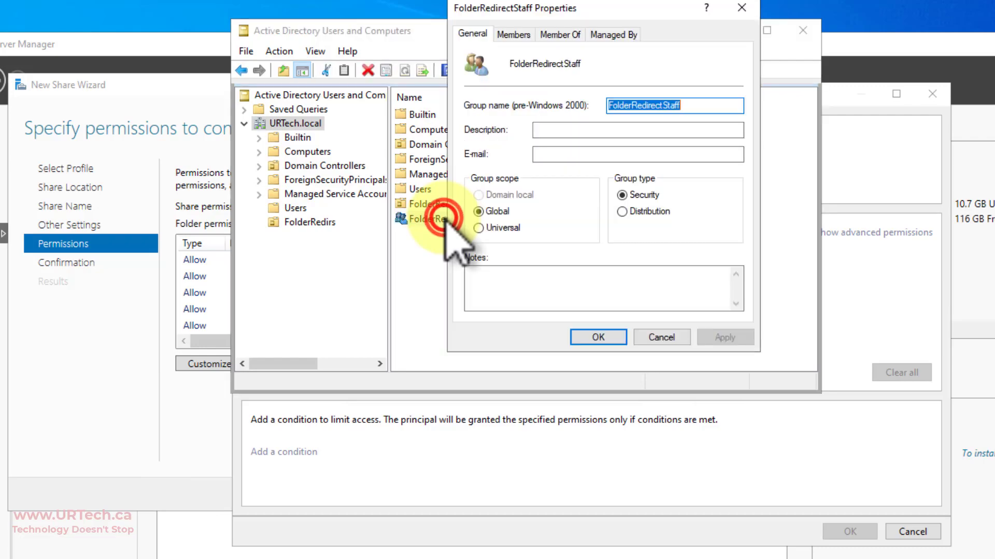
left_click(522, 36)
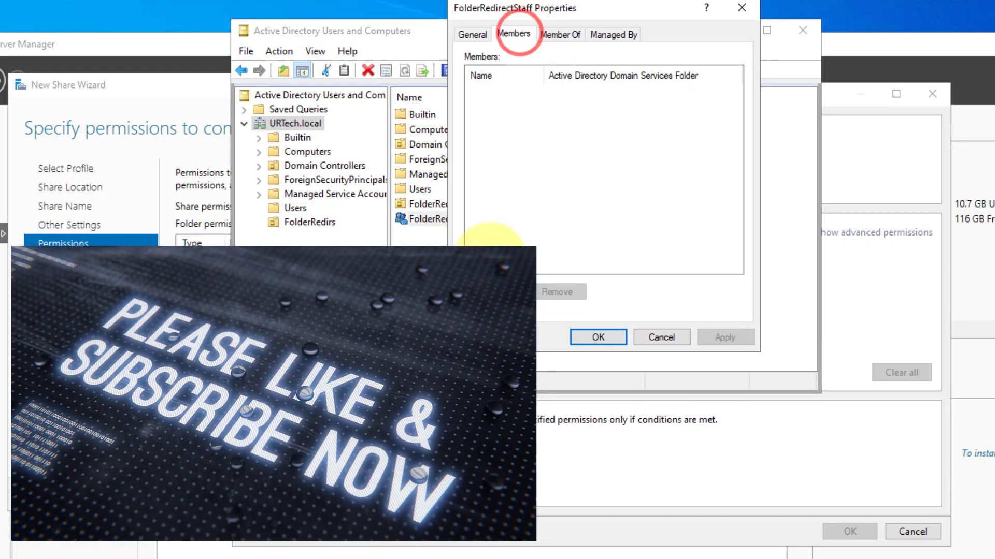
left_click(490, 291)
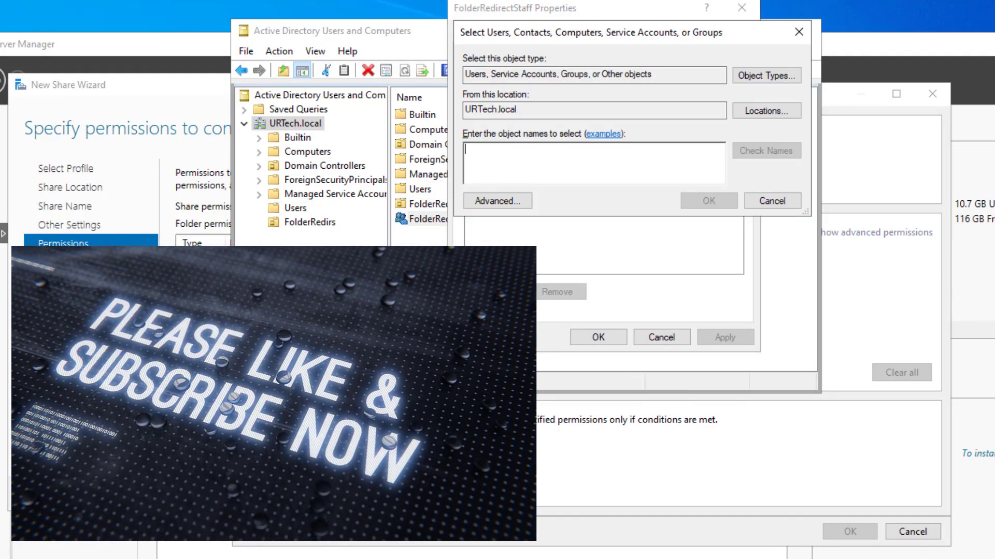
type("test")
key("Return")
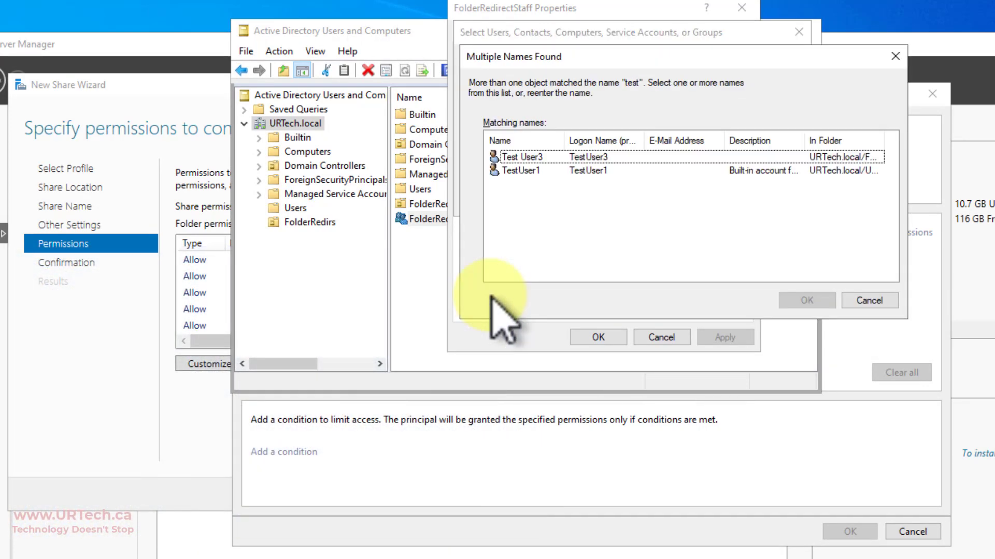
double_click(533, 158)
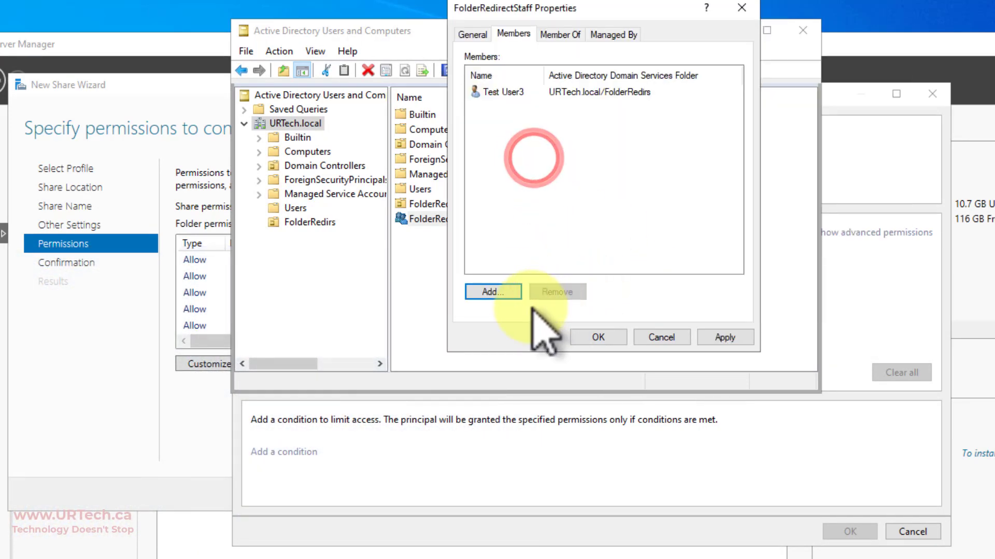
left_click(586, 333)
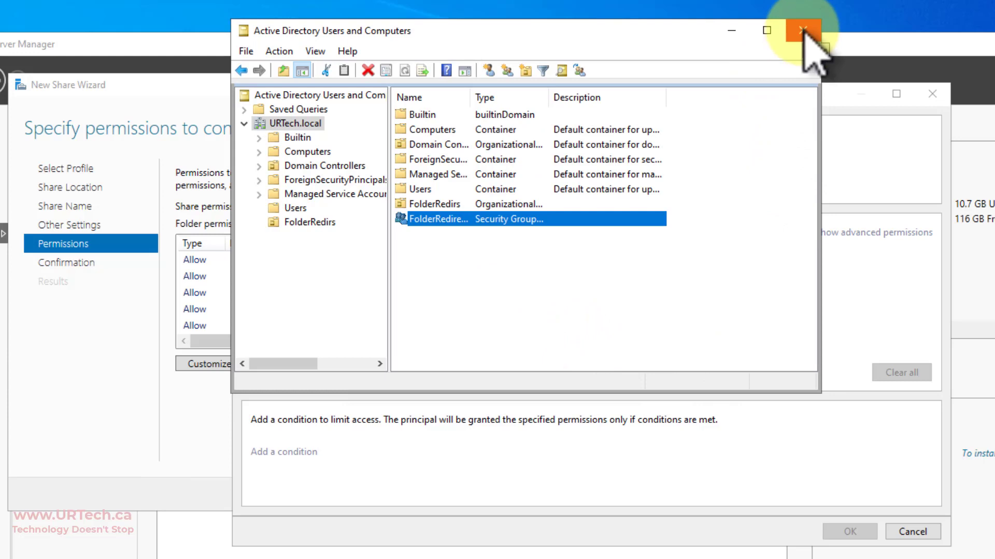
- Pick the FolderRedirectStaff group as the principal for the new Redirs permission entry
left_click(826, 89)
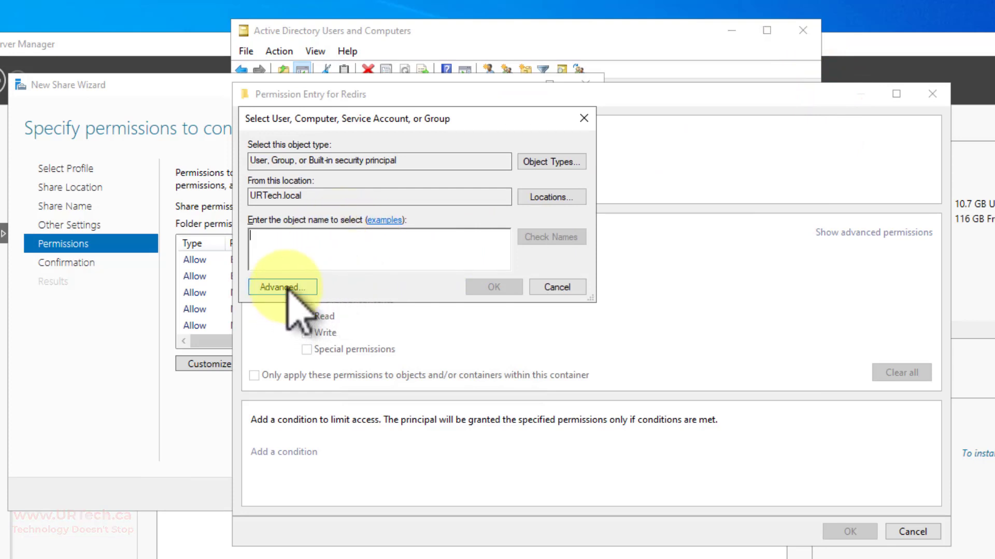
type("folder")
key("Return")
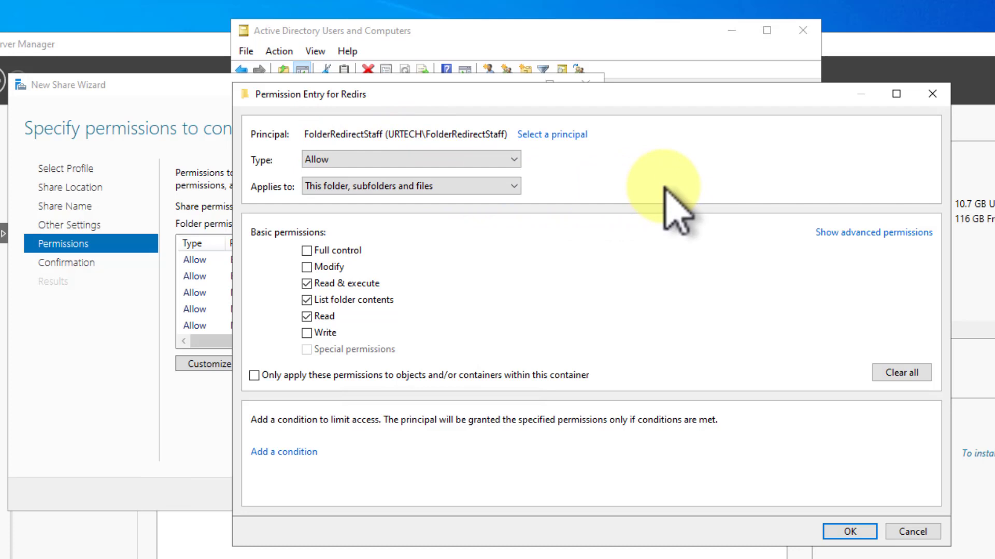
- Limit the entry to this folder only, without Traverse folder but allowing Create folders / append data
left_click(355, 190)
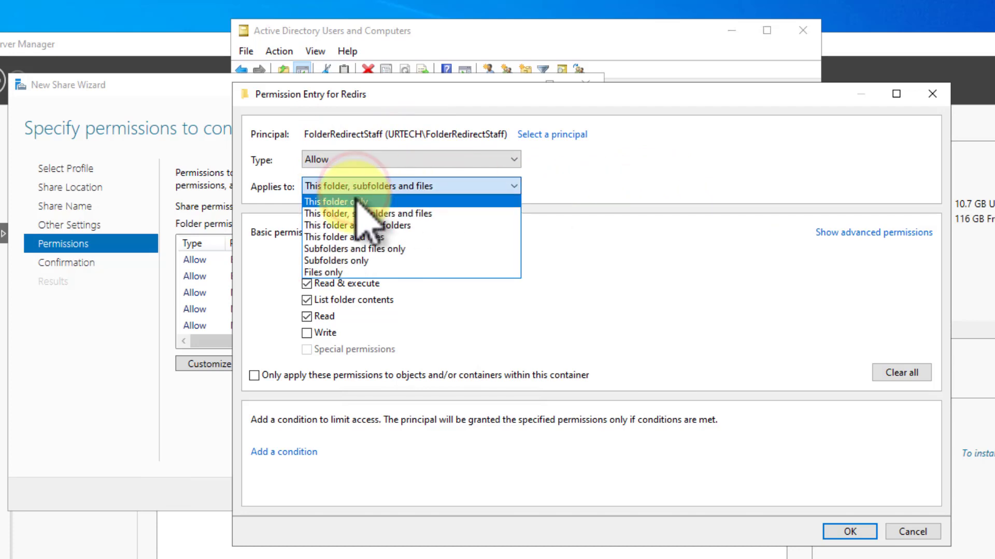
left_click(354, 198)
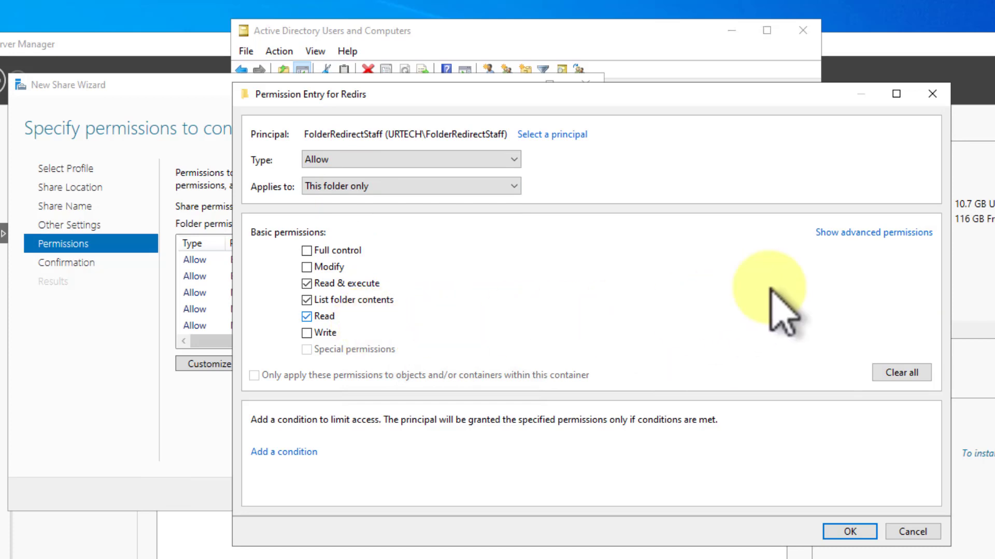
left_click(852, 233)
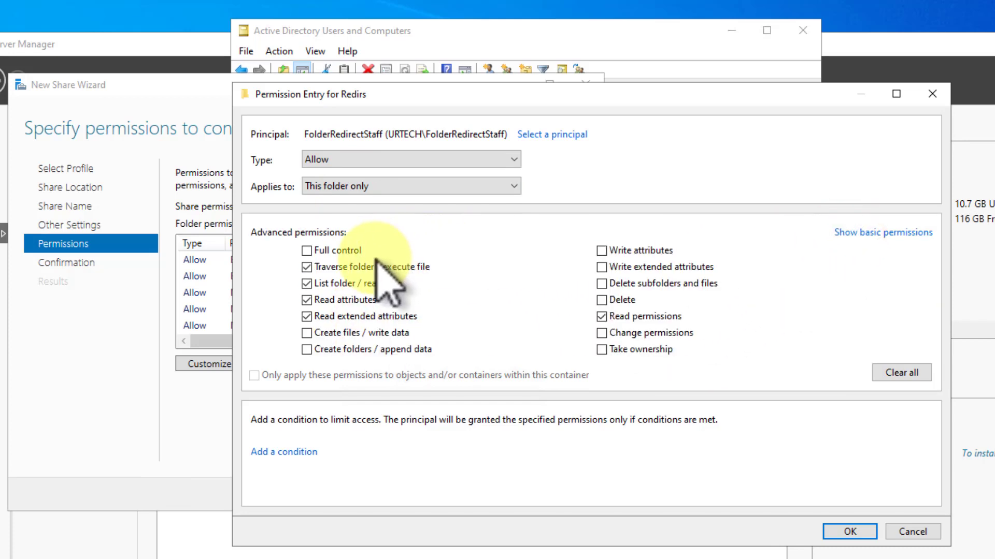
left_click(307, 266)
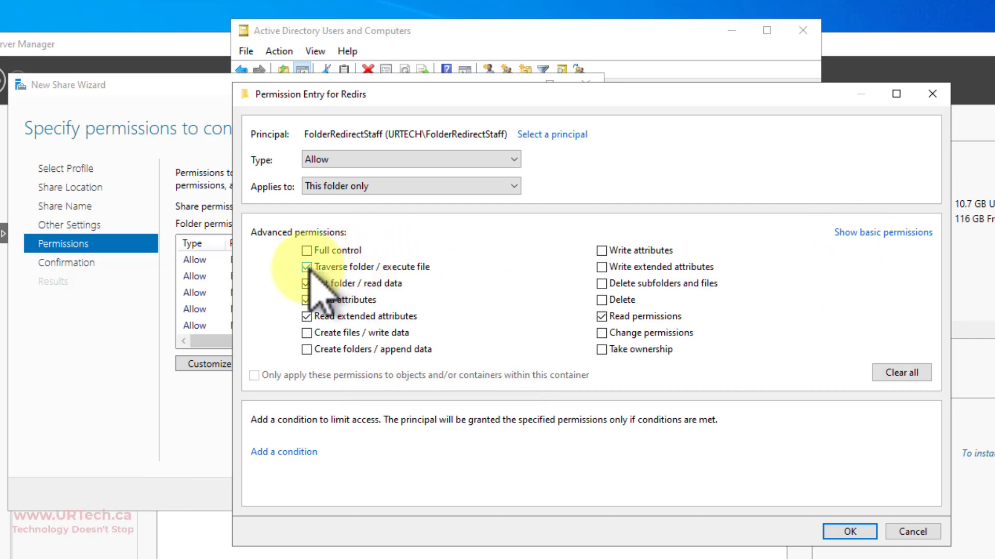
left_click(306, 349)
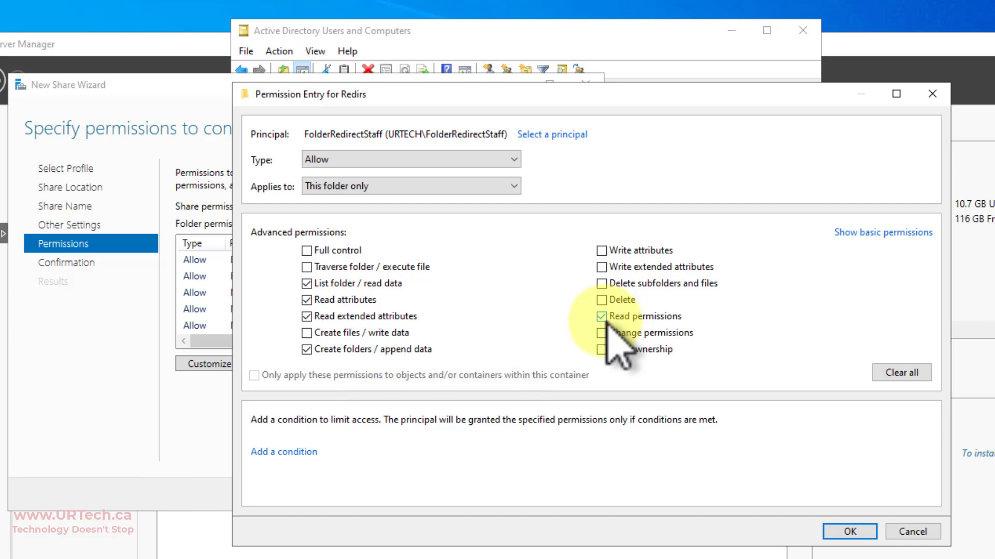
left_click(850, 532)
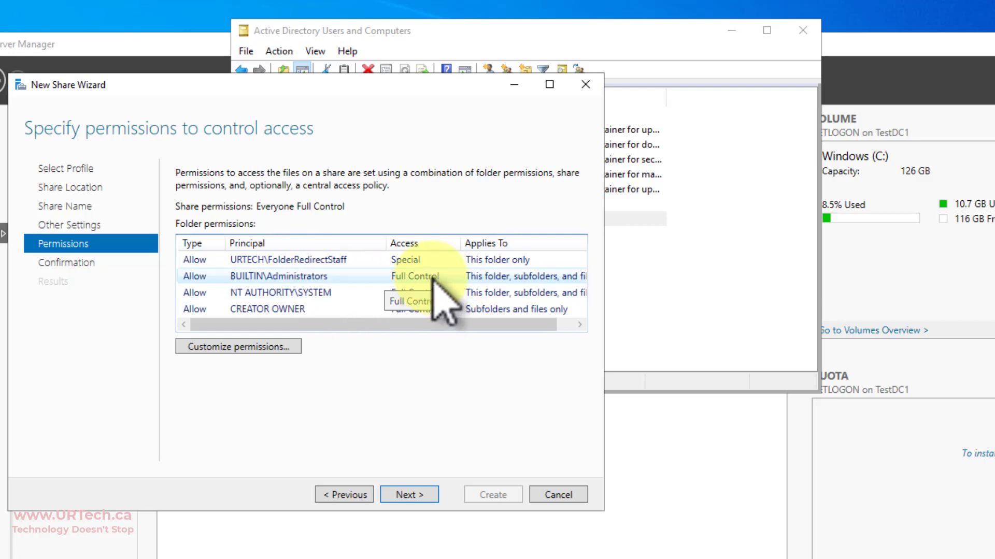
- Review the SYSTEM and CREATOR OWNER entries, then create the Redirs$ share and close the wizard
left_click(417, 293)
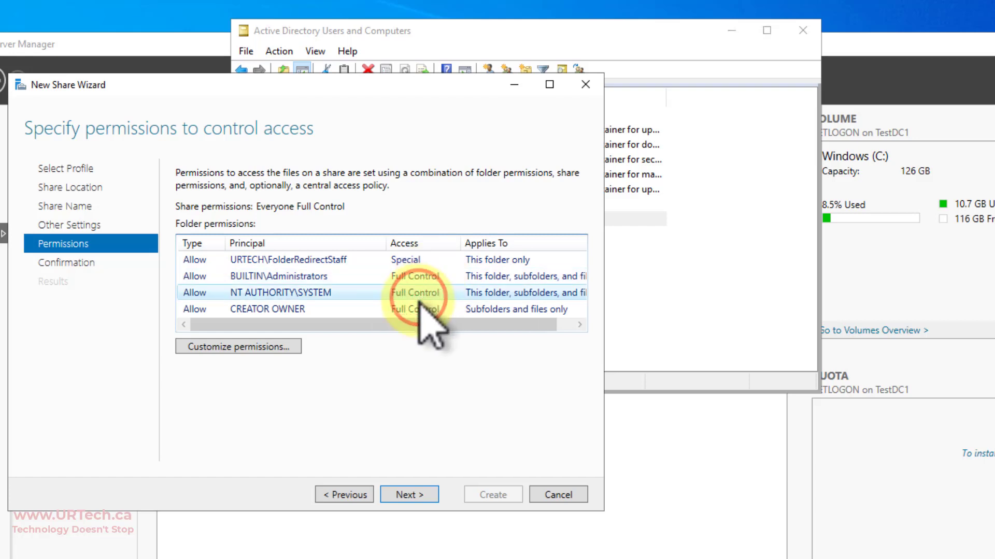
left_click(420, 309)
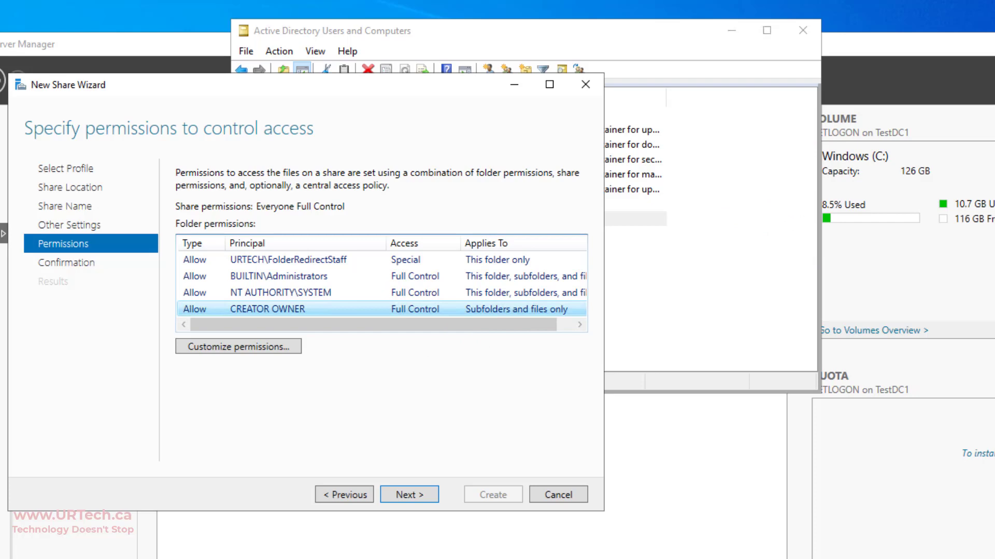
left_click(410, 494)
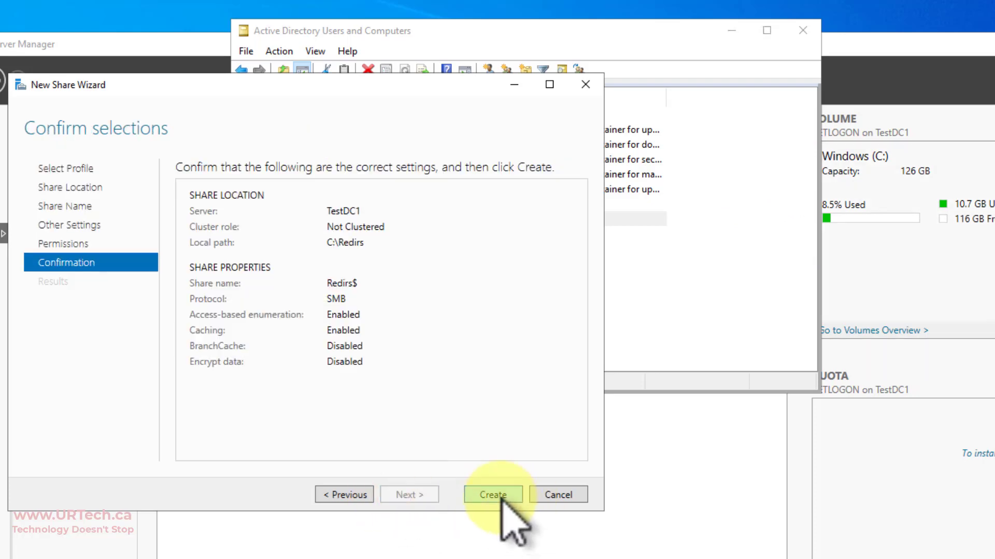
left_click(496, 499)
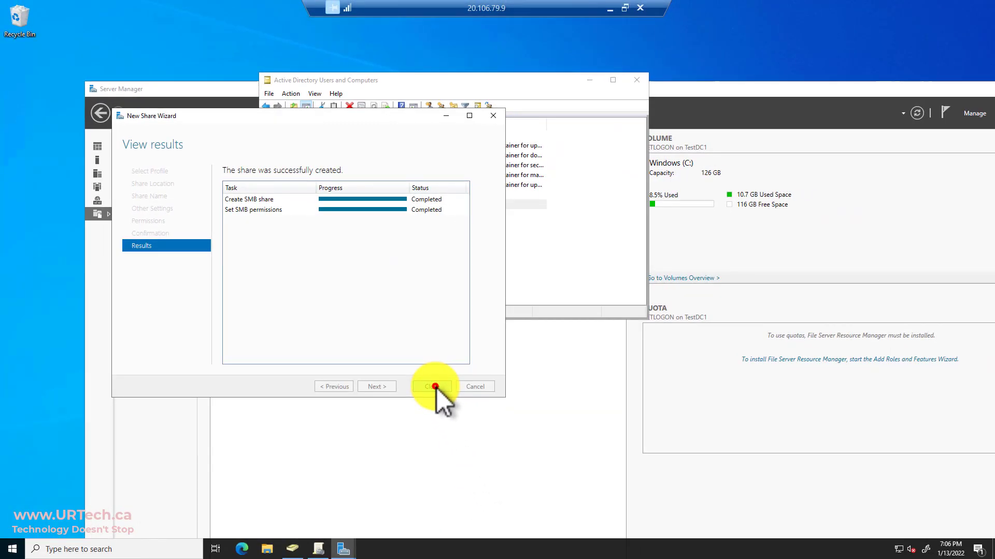
left_click(434, 387)
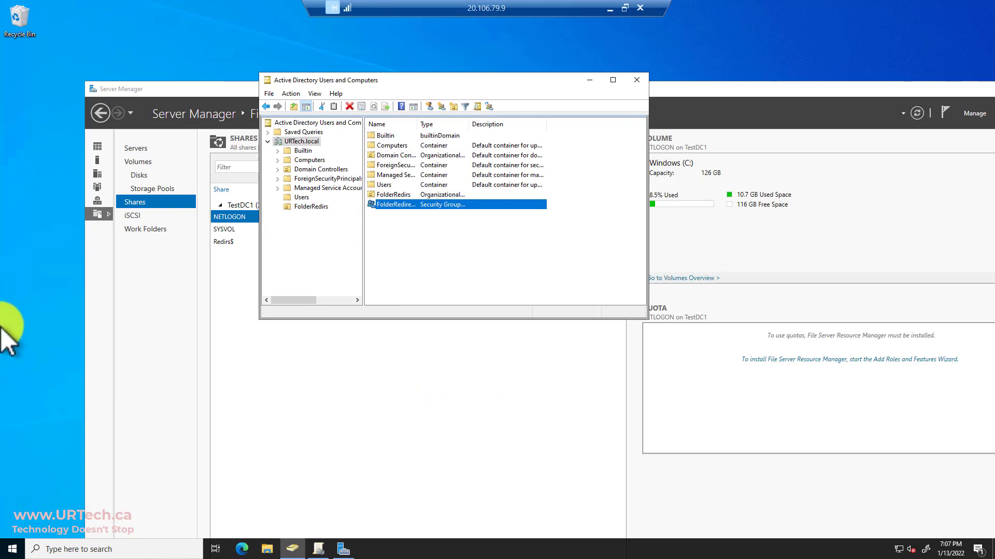
- Launch Group Policy Management from Start search and enlarge its window and domain tree
left_click(7, 550)
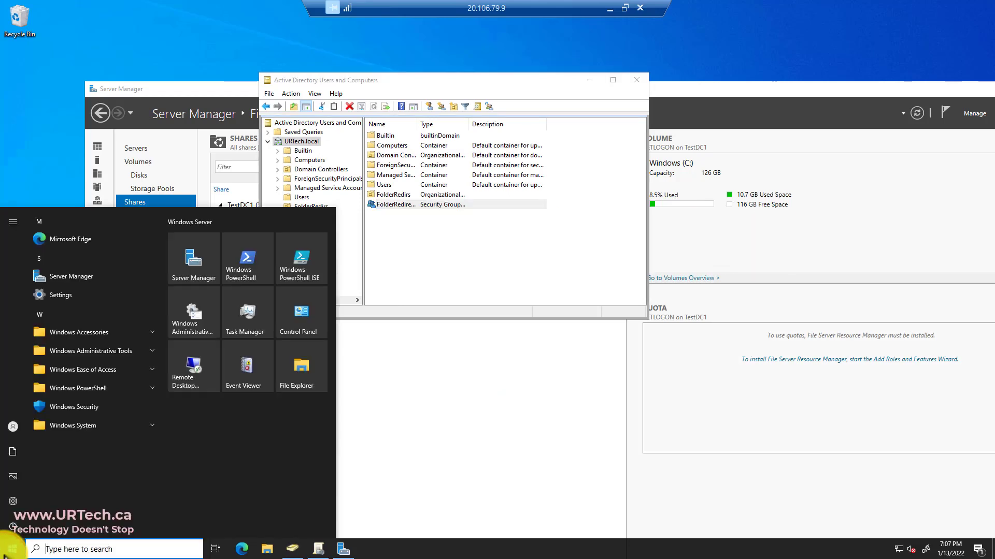
type("group")
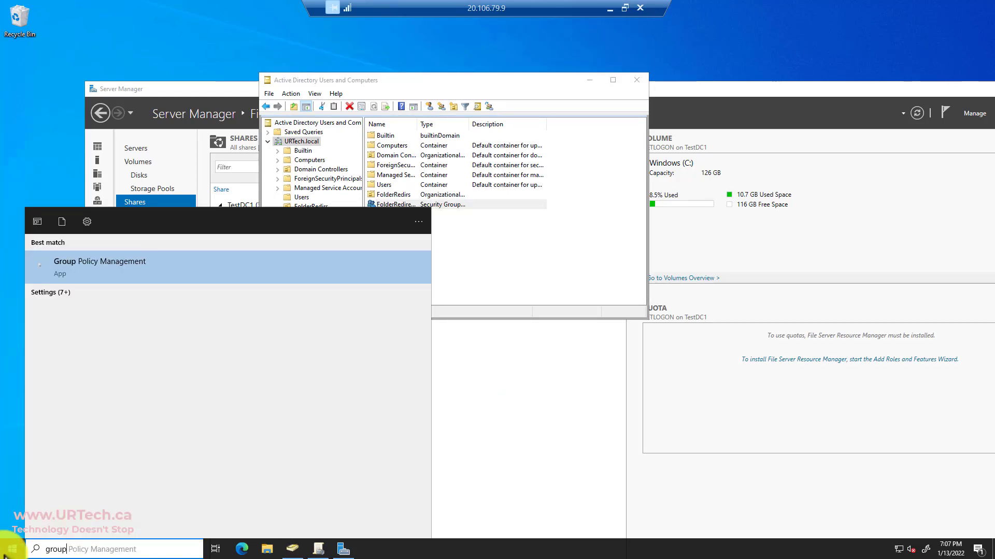
key("Return")
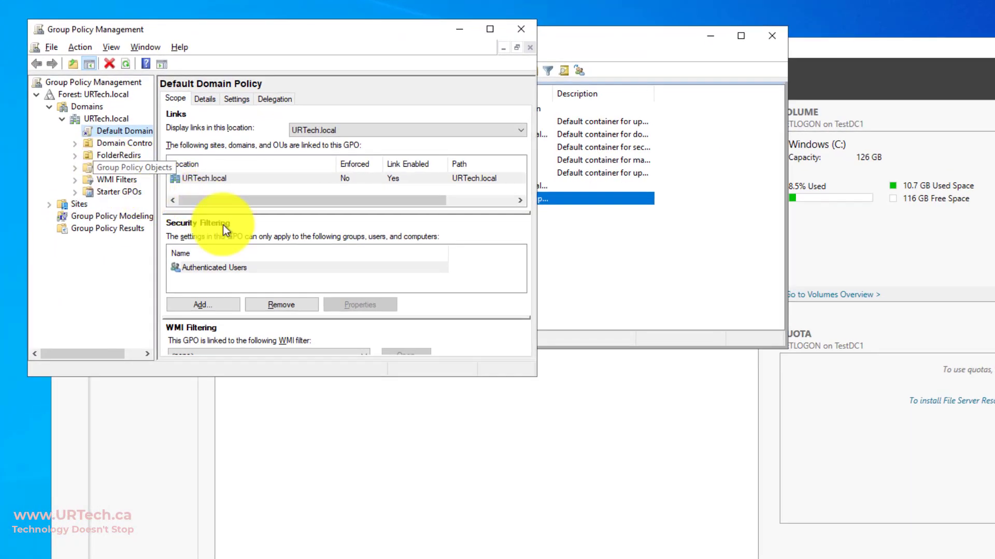
left_click_drag(533, 378, 752, 554)
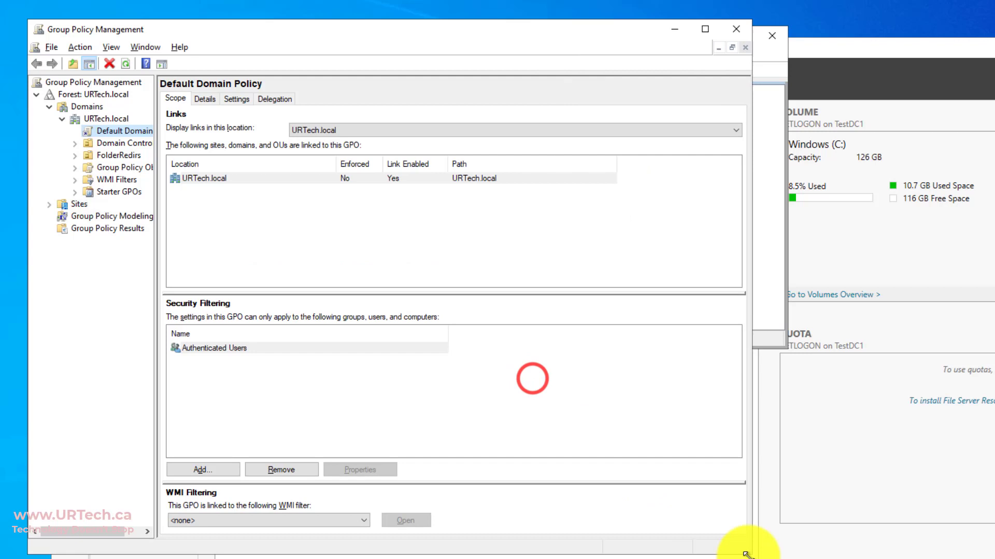
left_click_drag(154, 237, 255, 239)
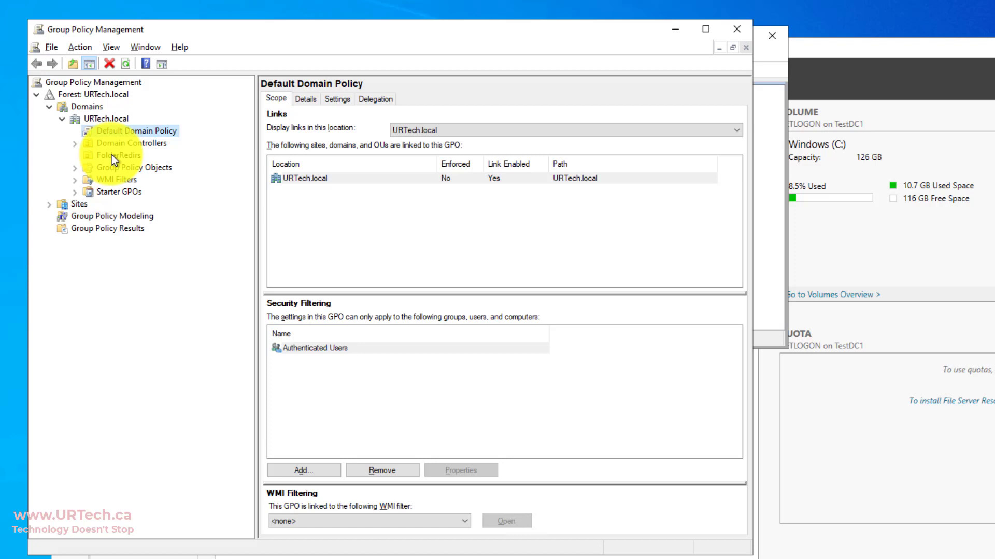
- Create a new GPO named FolderRedirects linked to the FolderRedirs OU
left_click(110, 155)
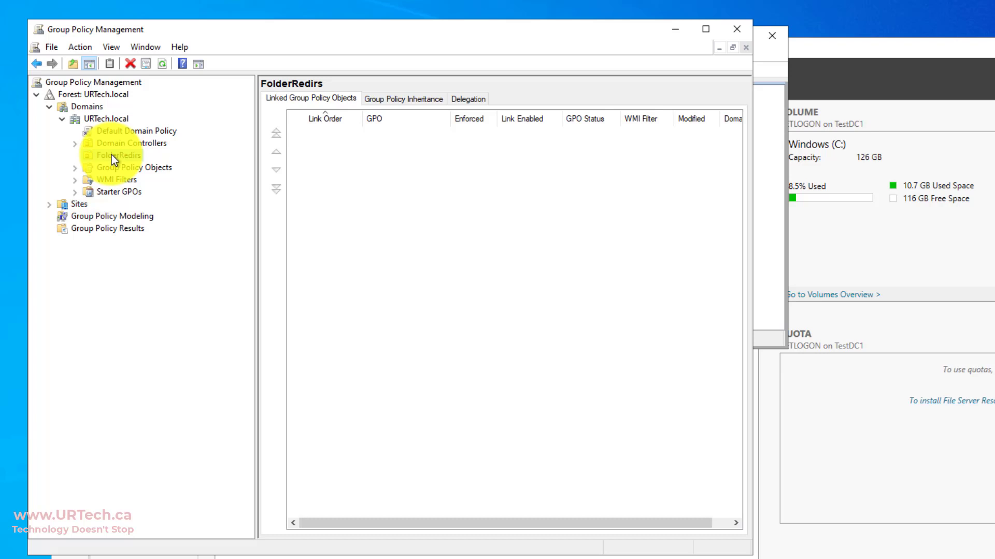
right_click(111, 154)
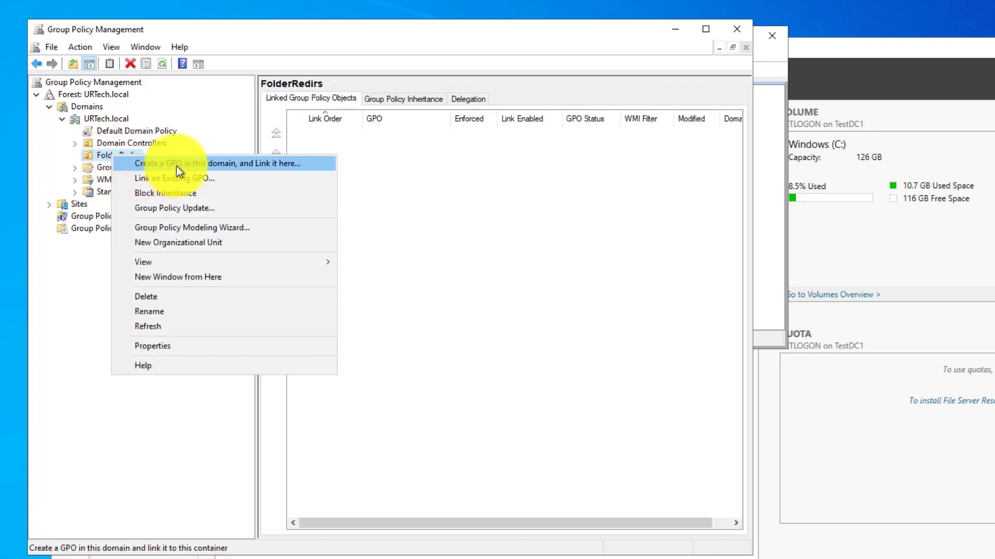
left_click(215, 166)
left_click(384, 272)
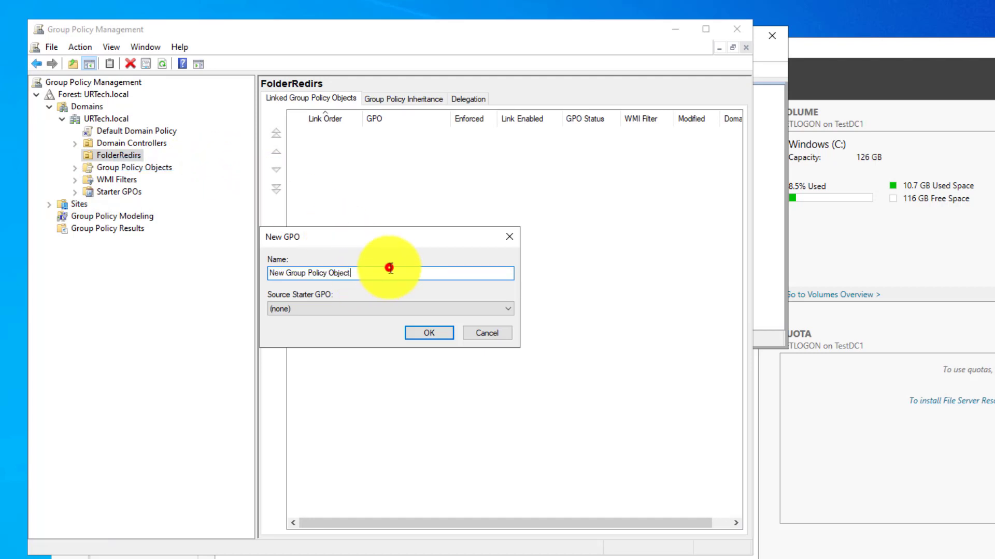
key("ctrl+a")
type("Fold")
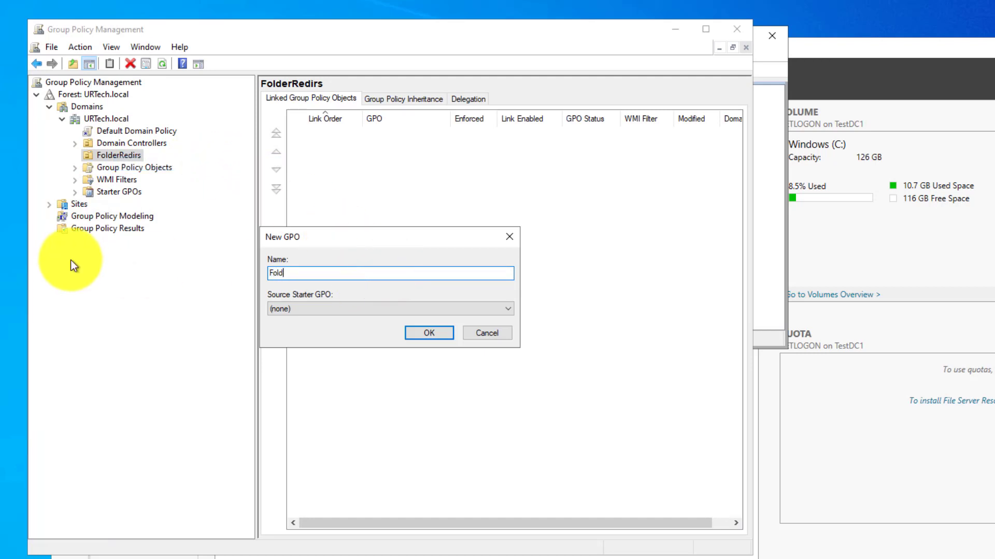
type("erRedirects")
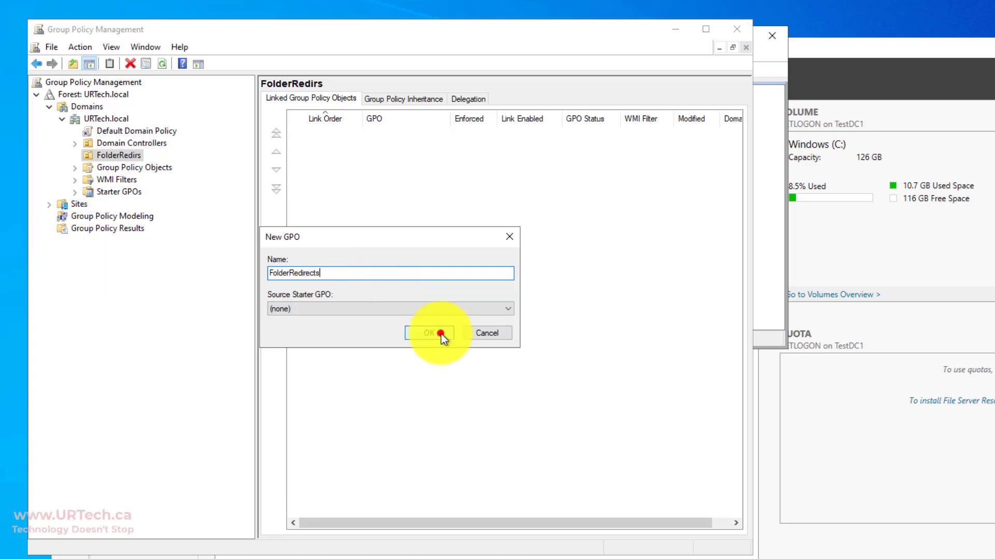
left_click(441, 334)
right_click(130, 165)
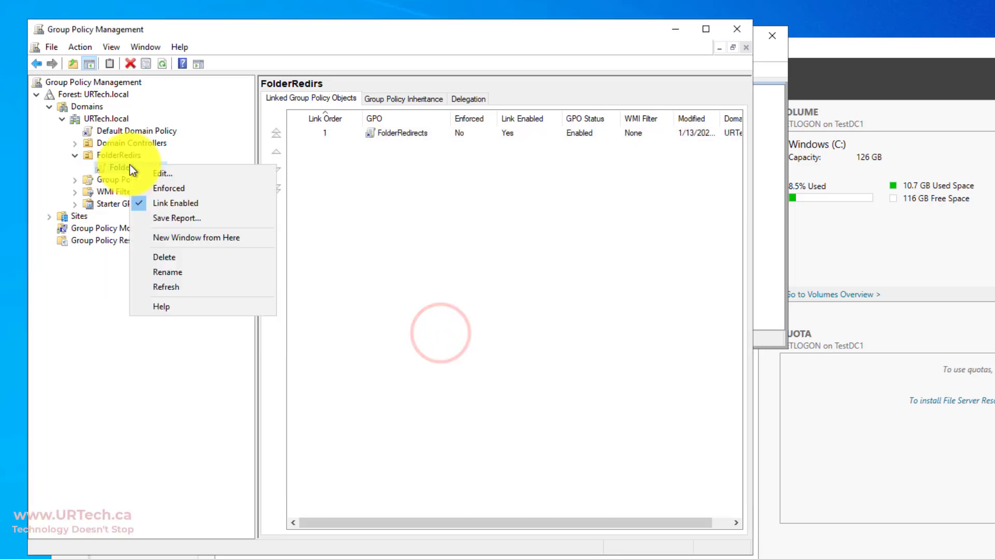
- Edit FolderRedirects, expand User Configuration > Policies > Windows Settings > Folder Redirection, and bring up Desktop's actions
left_click(164, 171)
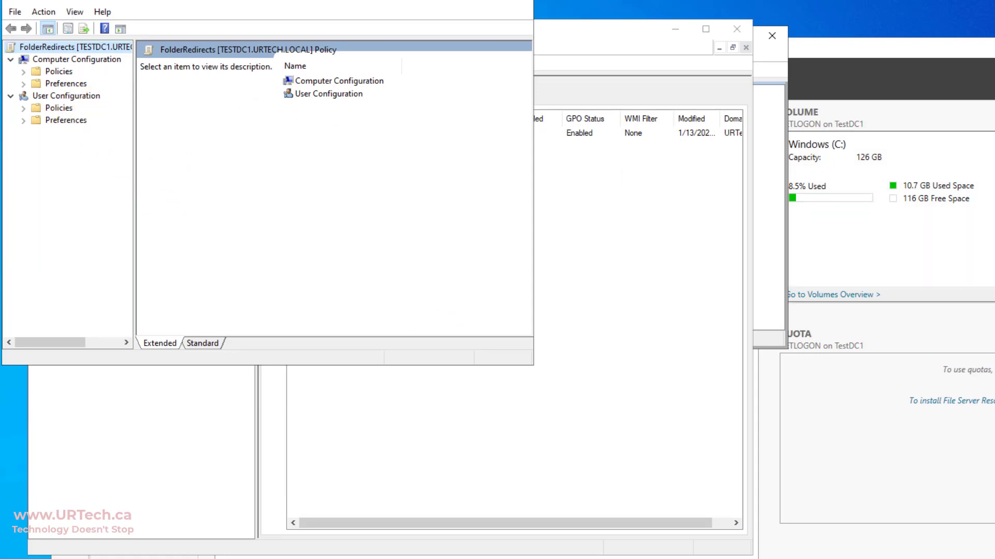
left_click(69, 97)
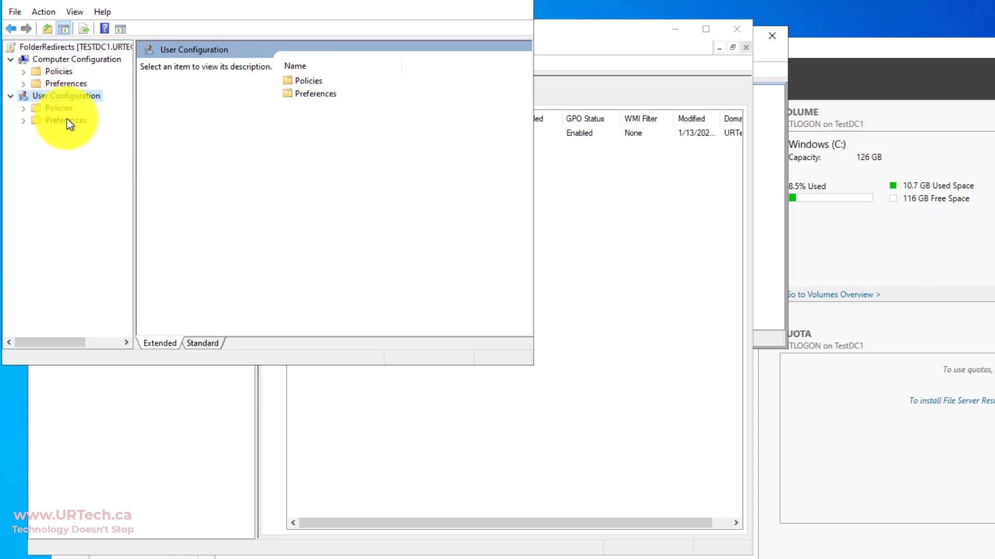
left_click(22, 109)
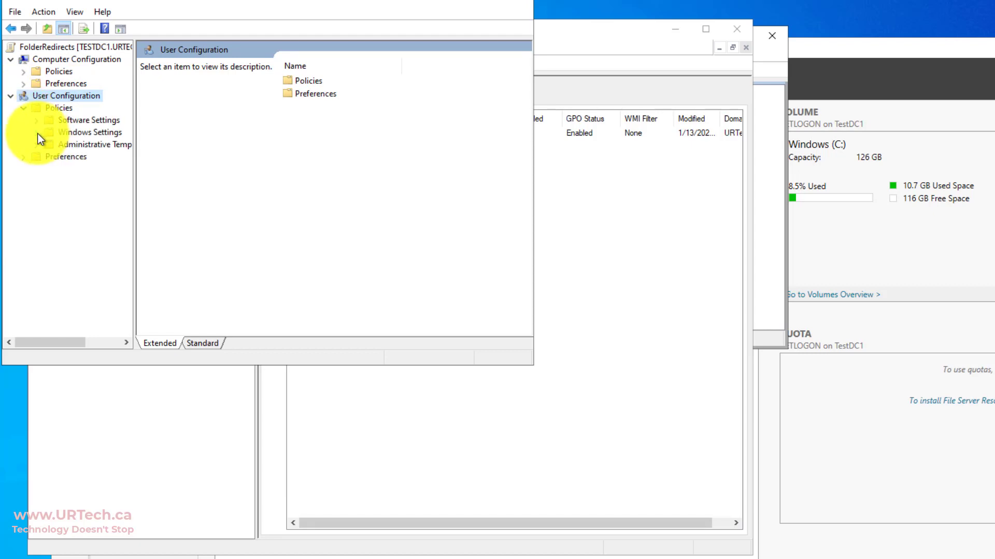
left_click(37, 133)
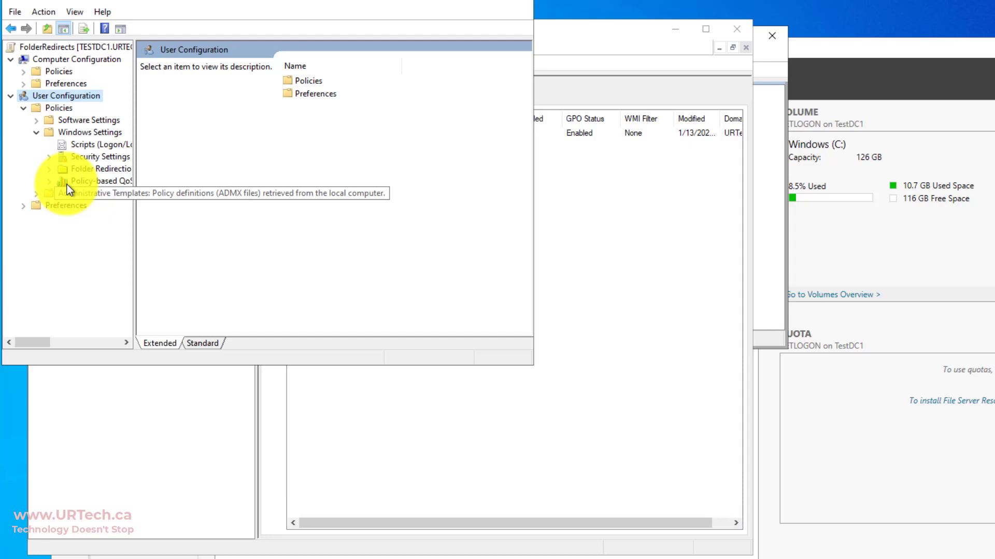
left_click(85, 170)
left_click(50, 170)
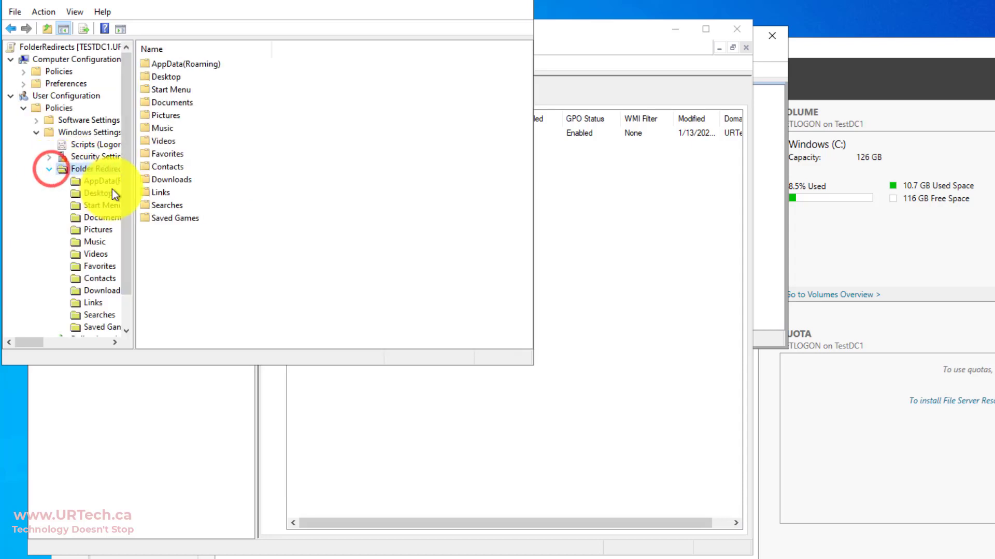
left_click_drag(136, 186, 267, 214)
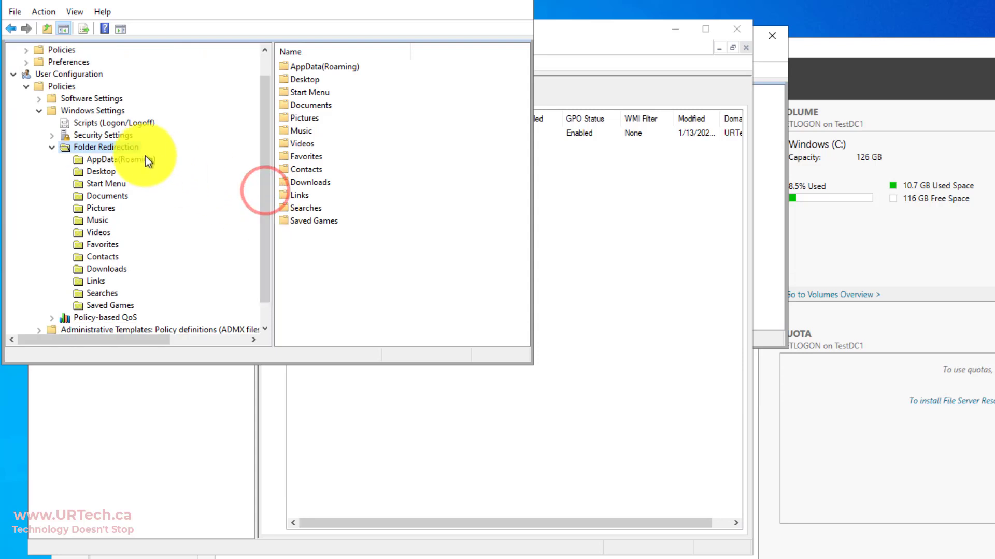
left_click(110, 172)
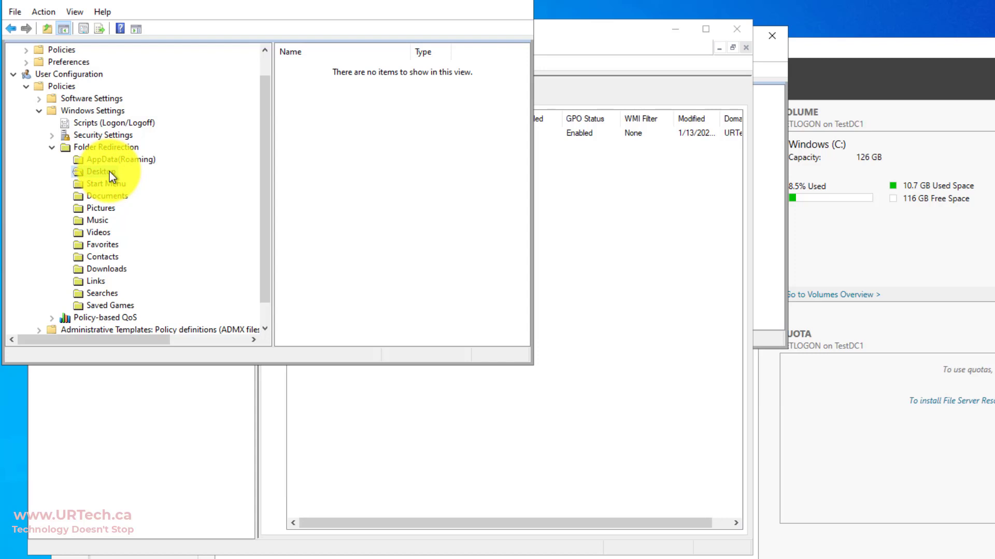
right_click(110, 172)
left_click(105, 170)
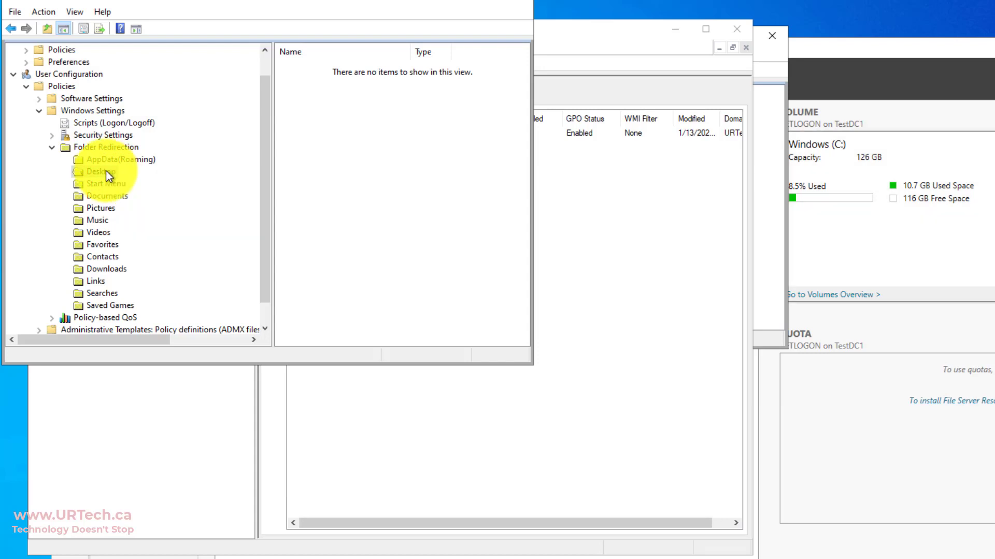
right_click(106, 170)
- Set Desktop redirection to Basic, with per-user folders under root path \\TestDC1\Redirs$
left_click(144, 220)
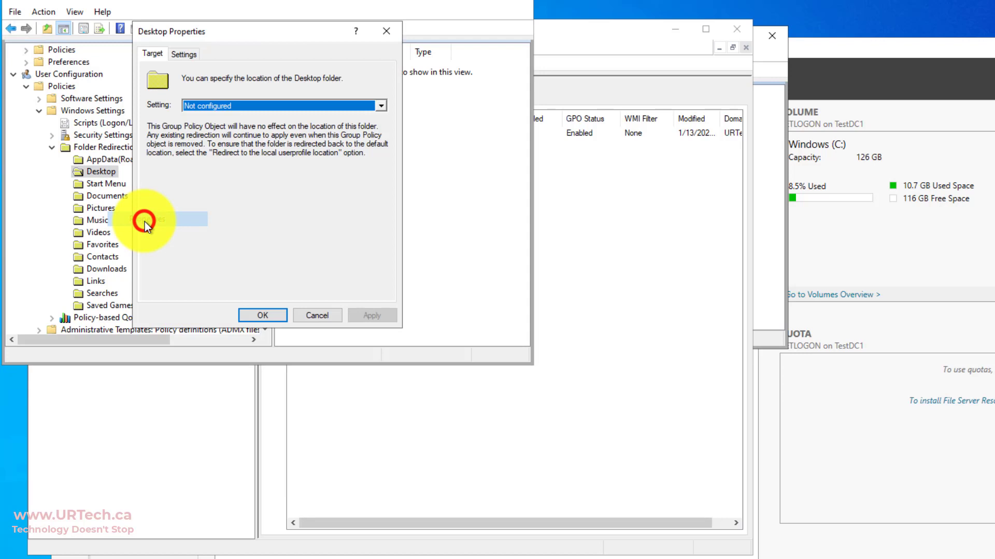
left_click(194, 108)
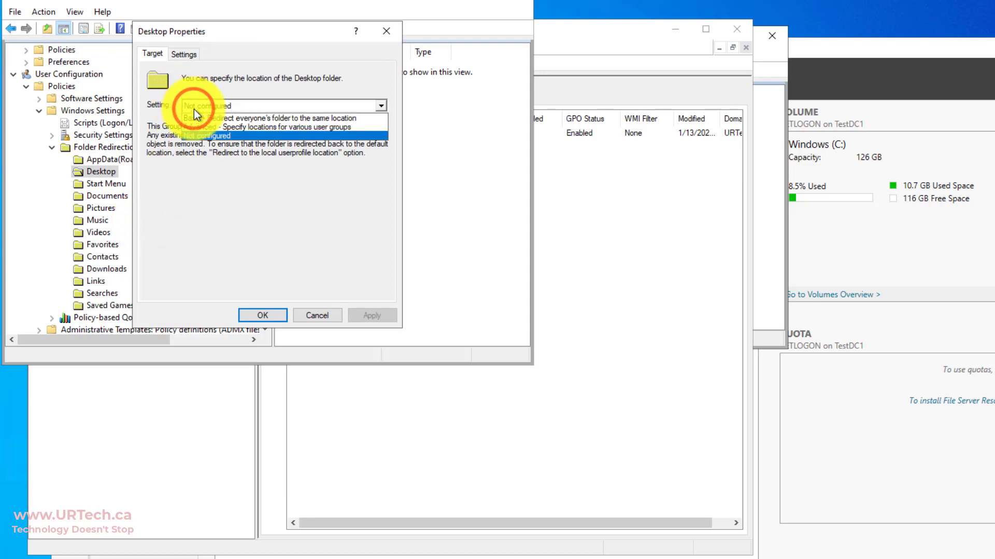
left_click(221, 119)
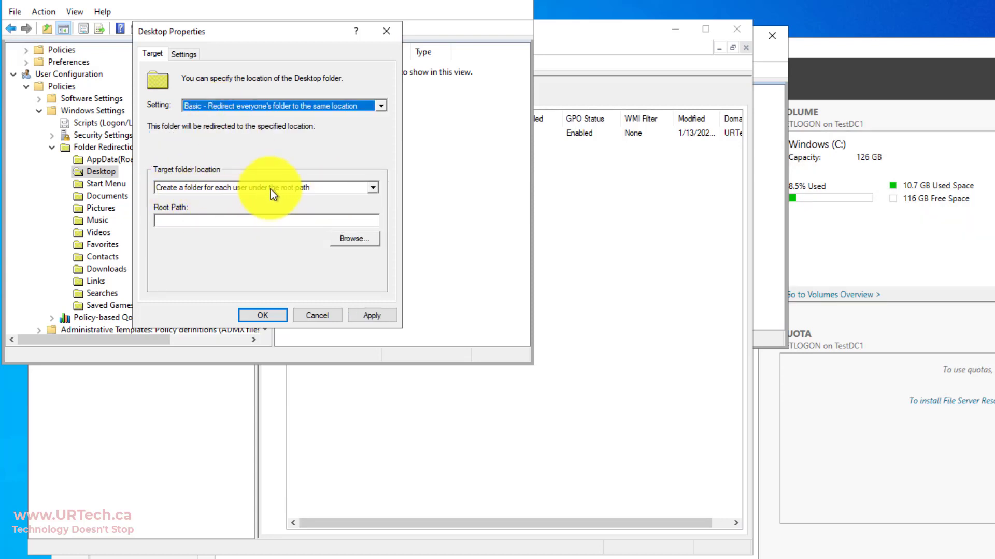
left_click(254, 222)
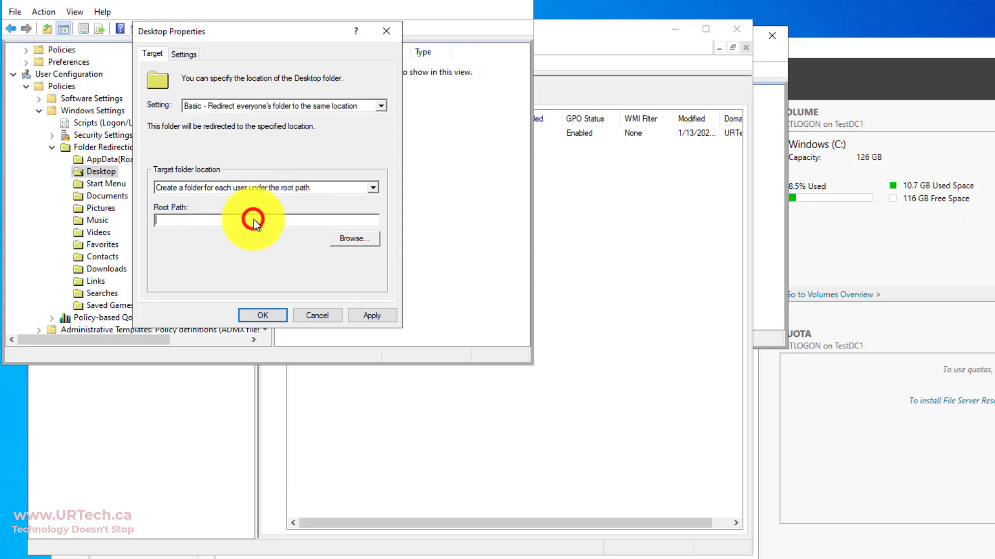
type("\\\\TestDC1\\Redirs$")
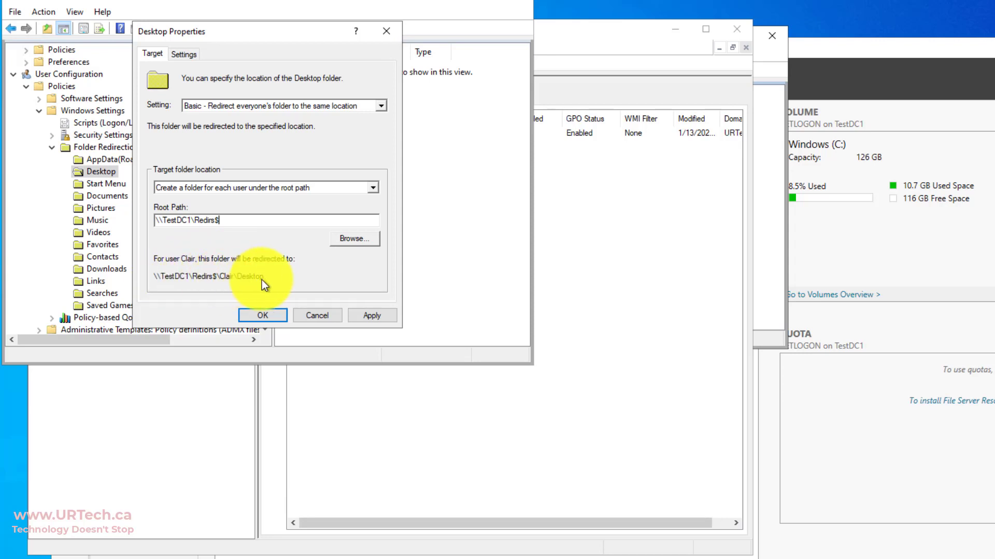
key("shift+Tab")
key("shift+Tab")
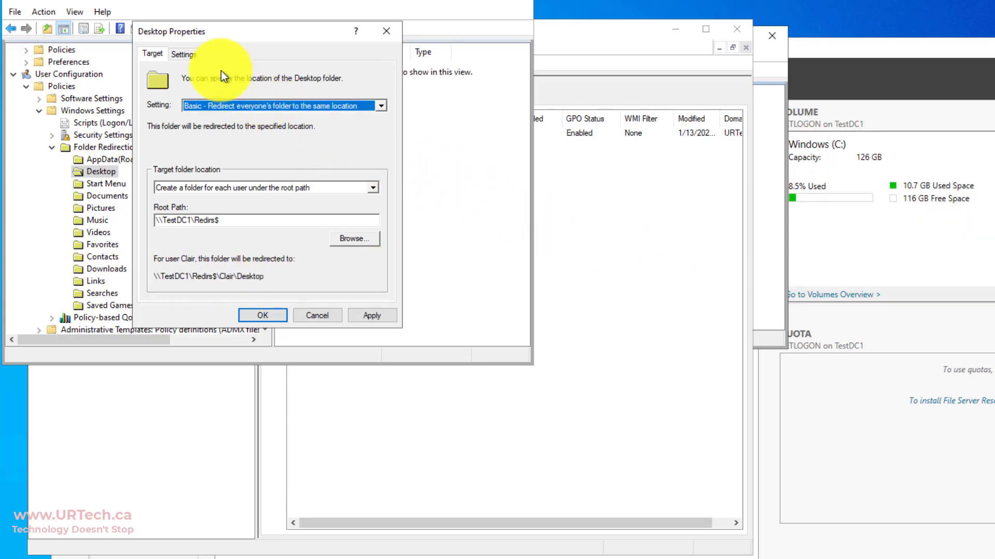
- Make Desktop revert to the local userprofile on policy removal and save, accepting the warning
left_click(181, 54)
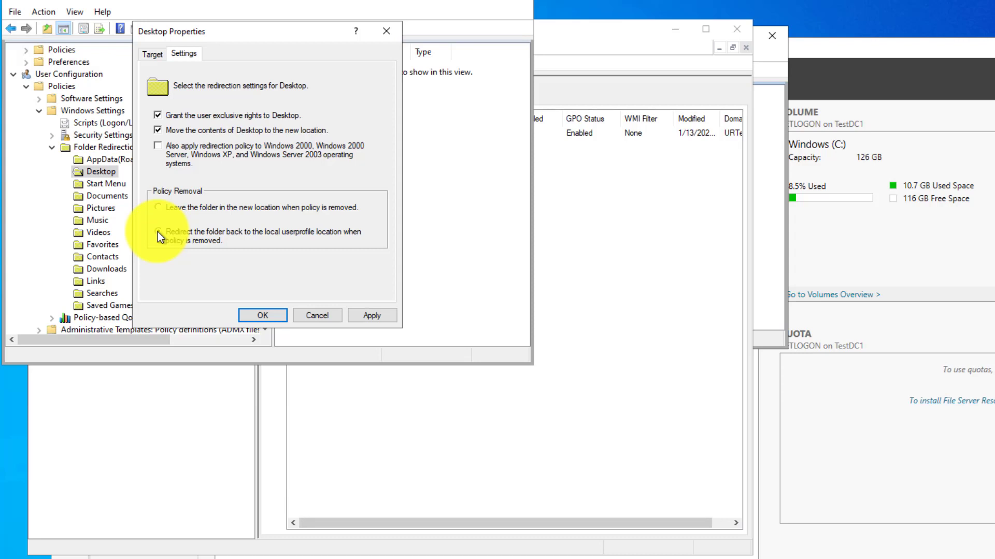
left_click(157, 232)
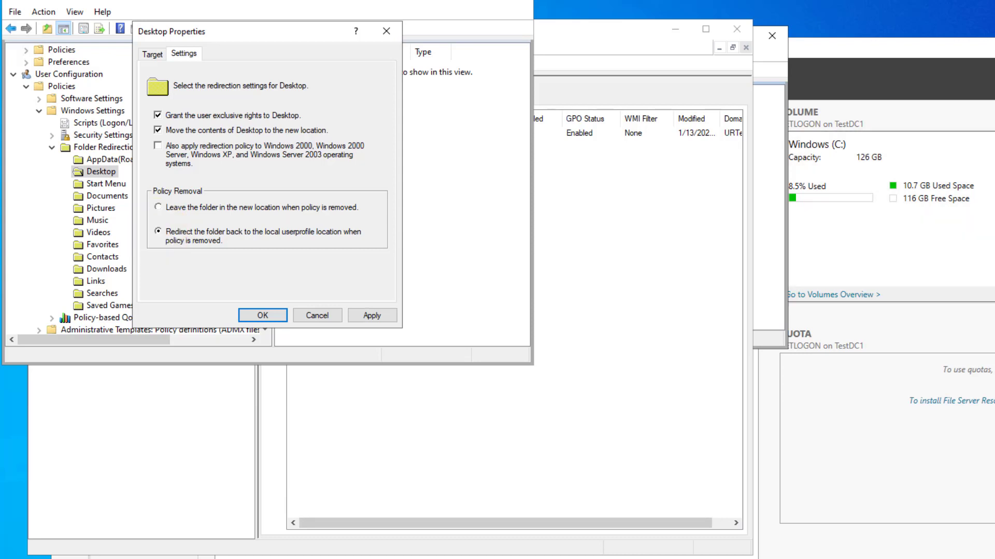
left_click(275, 316)
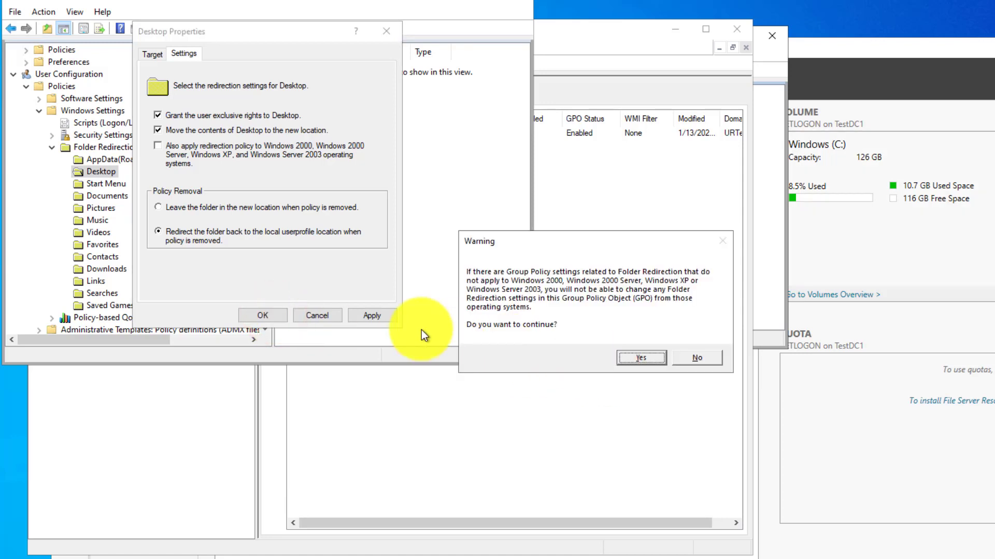
left_click(648, 357)
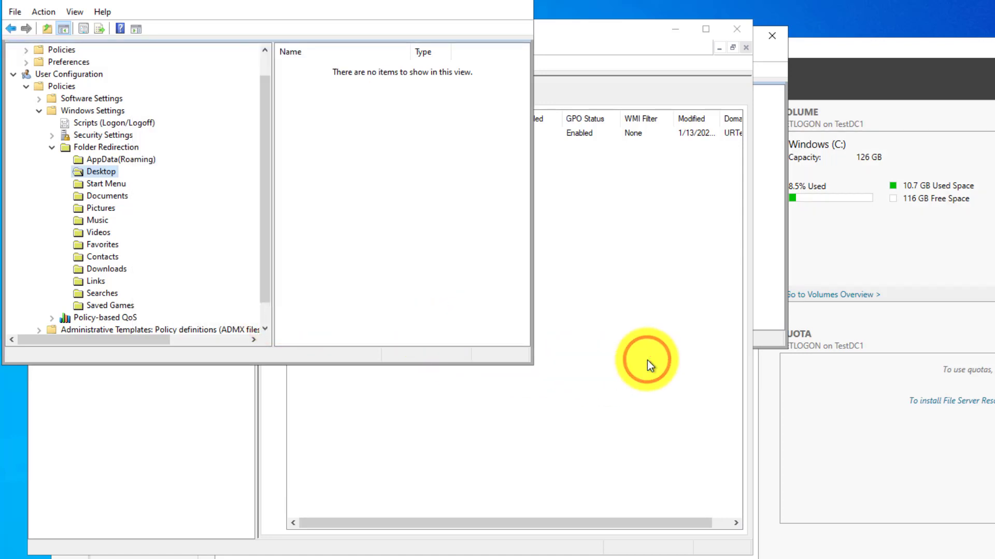
- Set Documents redirection to Basic, with a root path on the TestDC1 server share
right_click(106, 172)
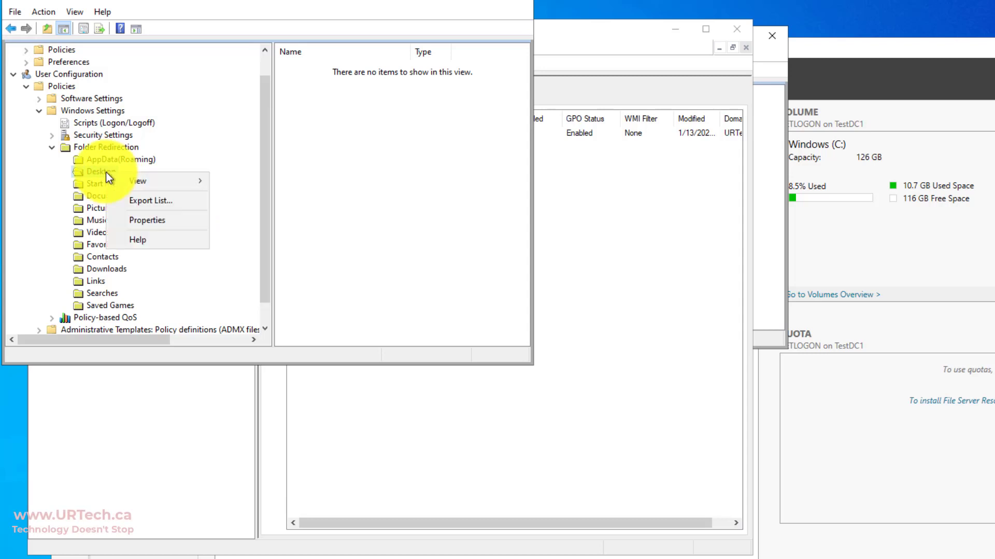
left_click(112, 197)
right_click(110, 194)
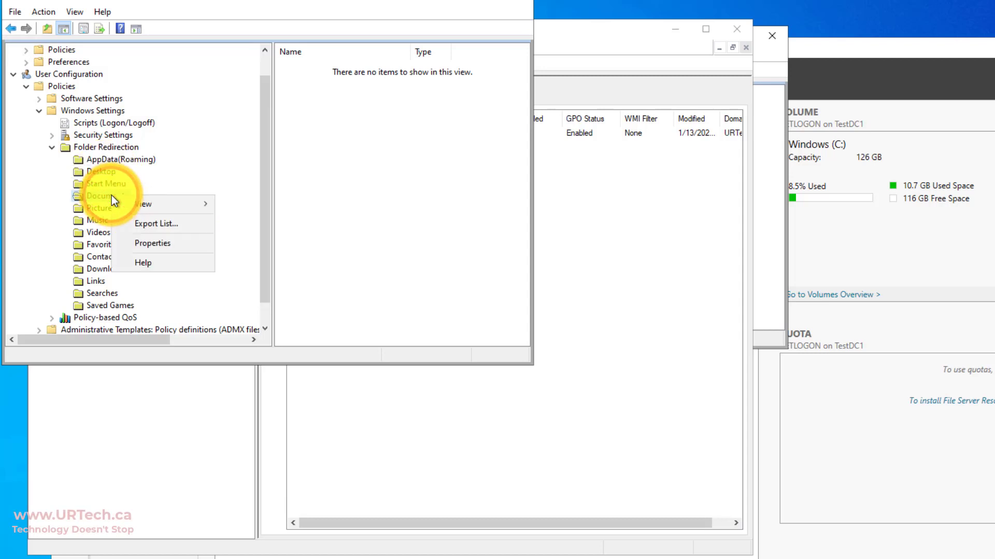
left_click(154, 243)
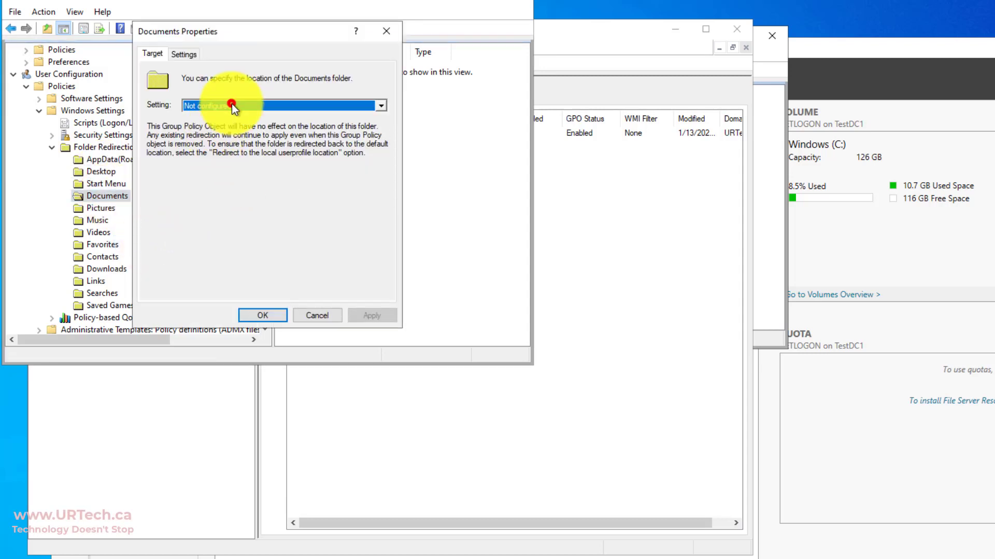
left_click(232, 105)
left_click(229, 118)
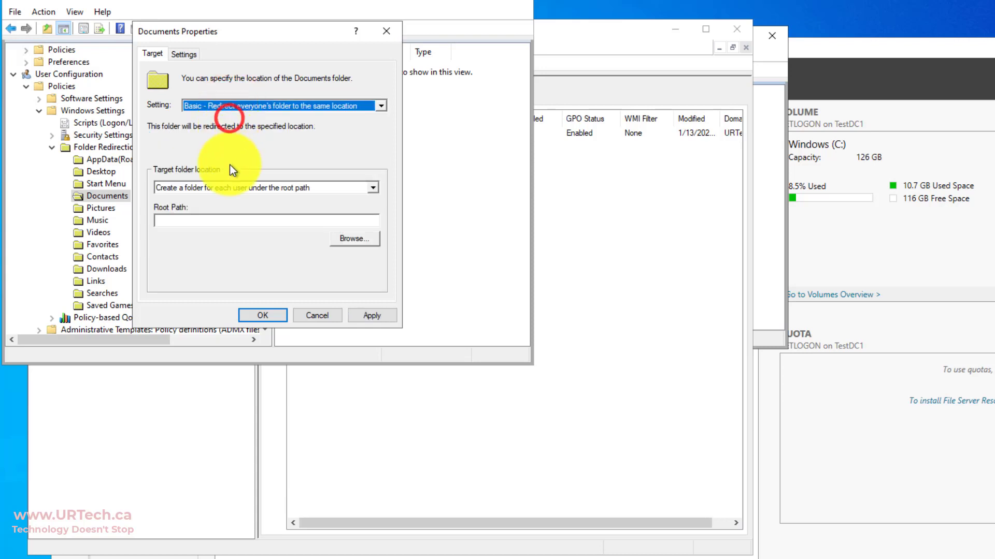
left_click(220, 221)
type("\\TestDC1\\Redirect")
- Make Documents revert to the local userprofile on policy removal and save, accepting the warning
left_click(184, 54)
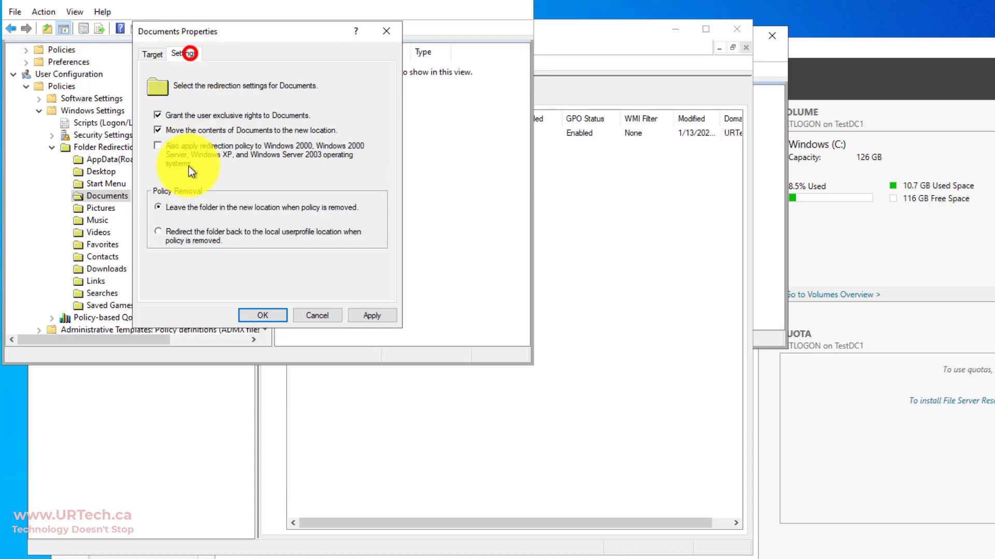
left_click(171, 233)
left_click(256, 312)
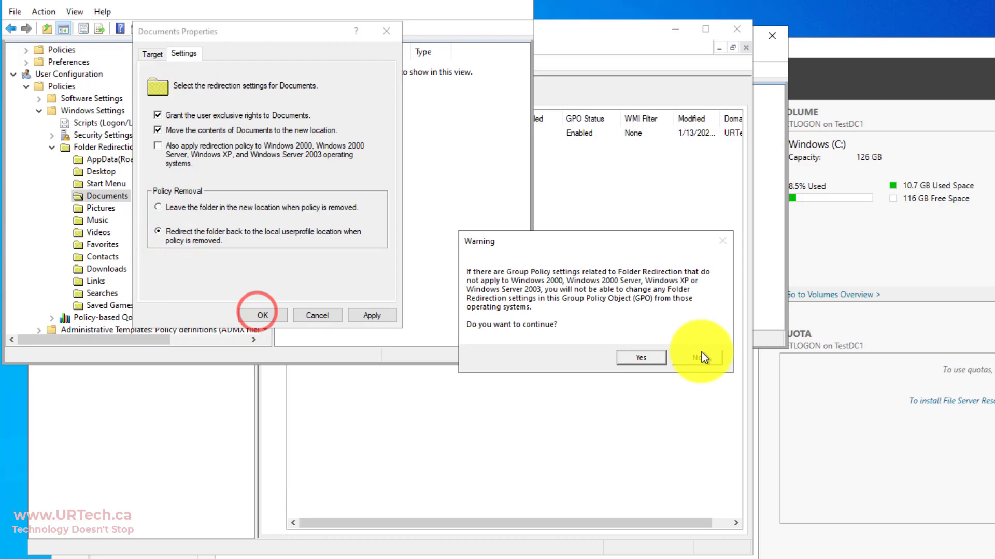
left_click(703, 356)
left_click(142, 161)
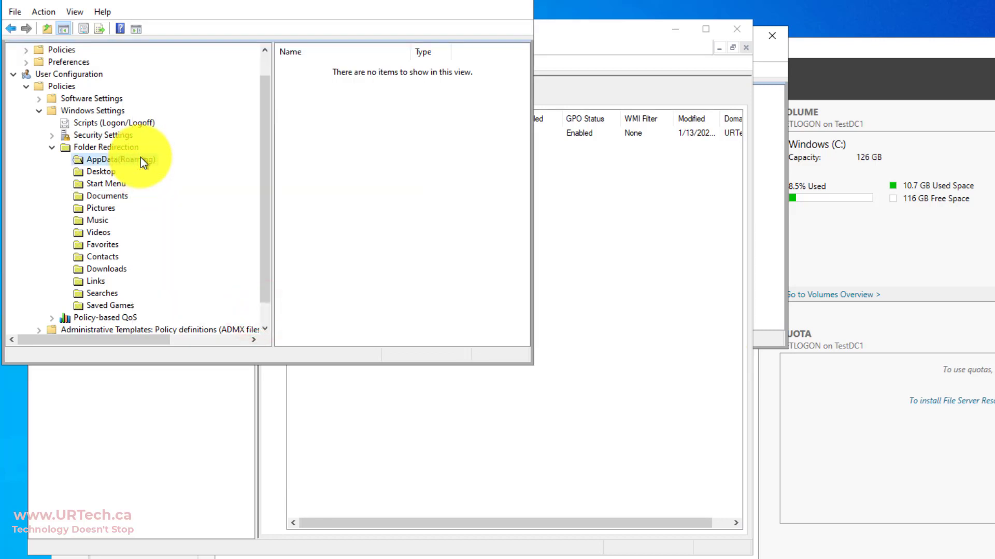
- Set AppData(Roaming) to Basic under \\TestDC1\Redirs$, reverting to local profile on removal, and save
right_click(141, 157)
left_click(172, 203)
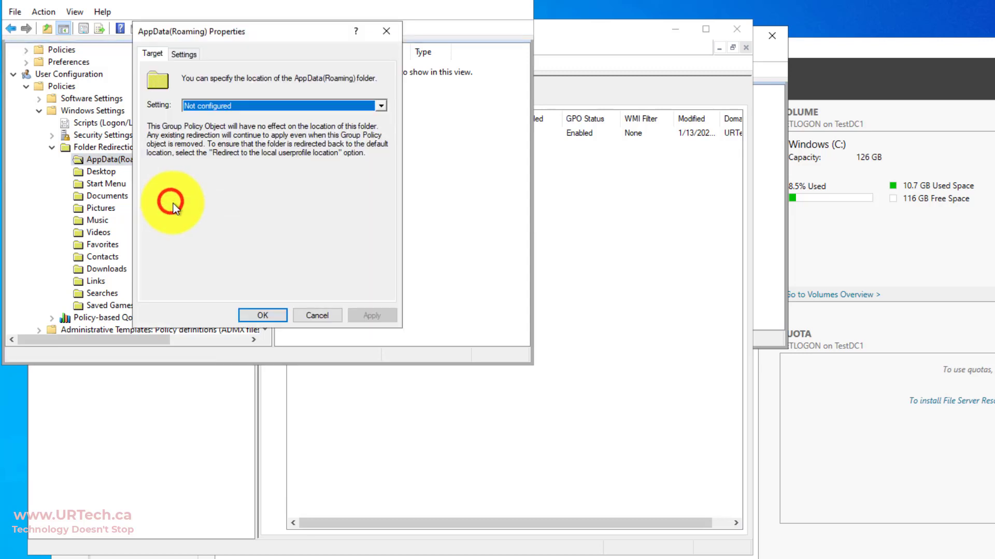
left_click(209, 104)
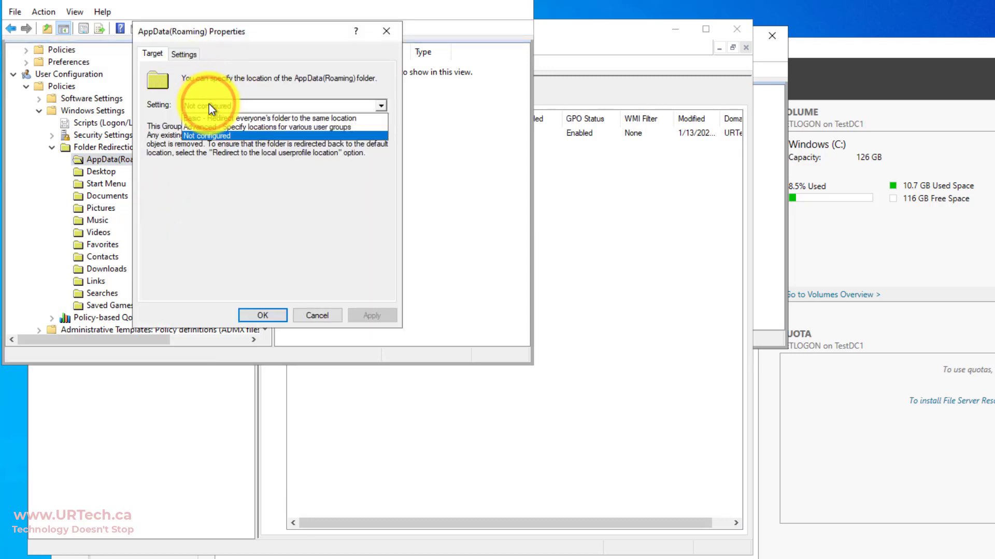
left_click(210, 118)
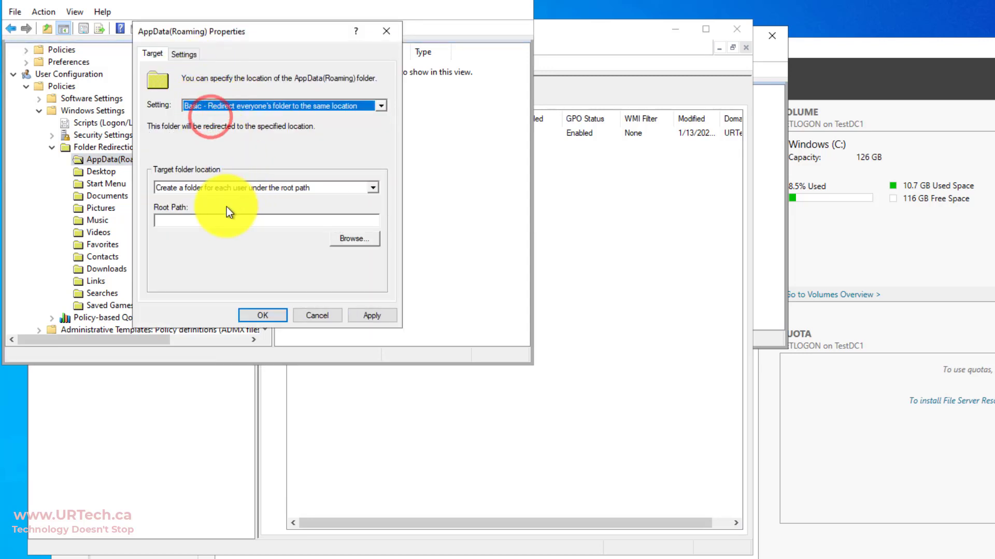
left_click(209, 220)
type("\\\\TestDC1\\Redirect")
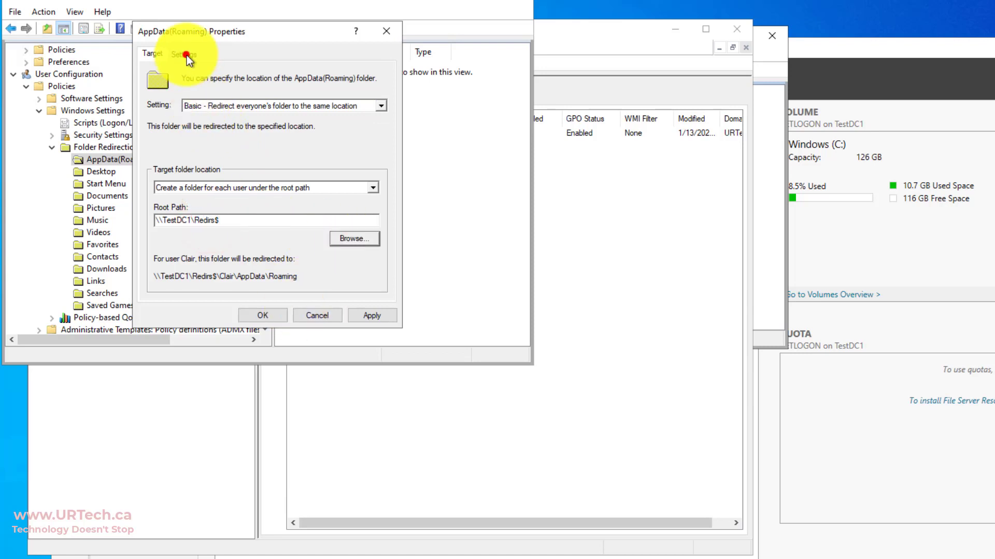
left_click(184, 54)
left_click(171, 234)
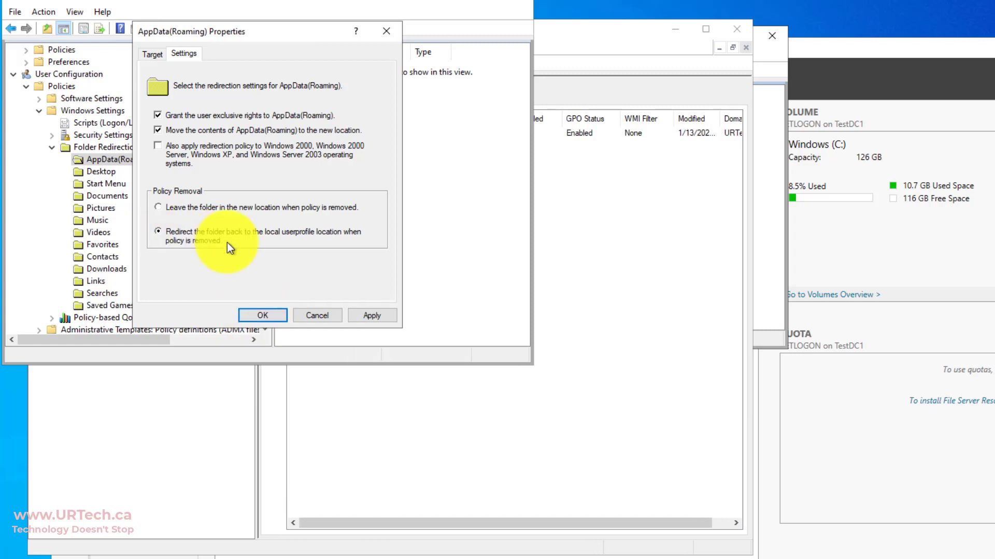
left_click(260, 315)
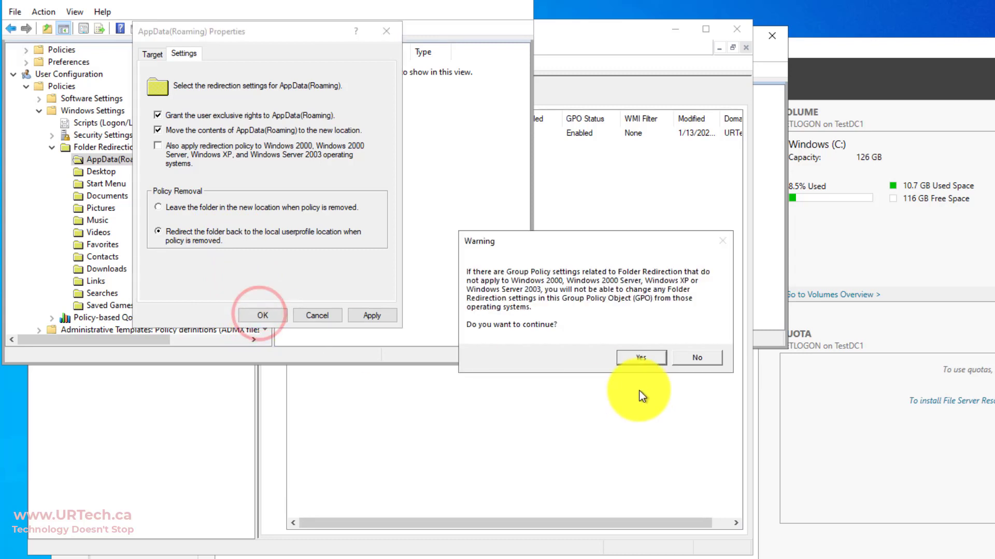
left_click(642, 357)
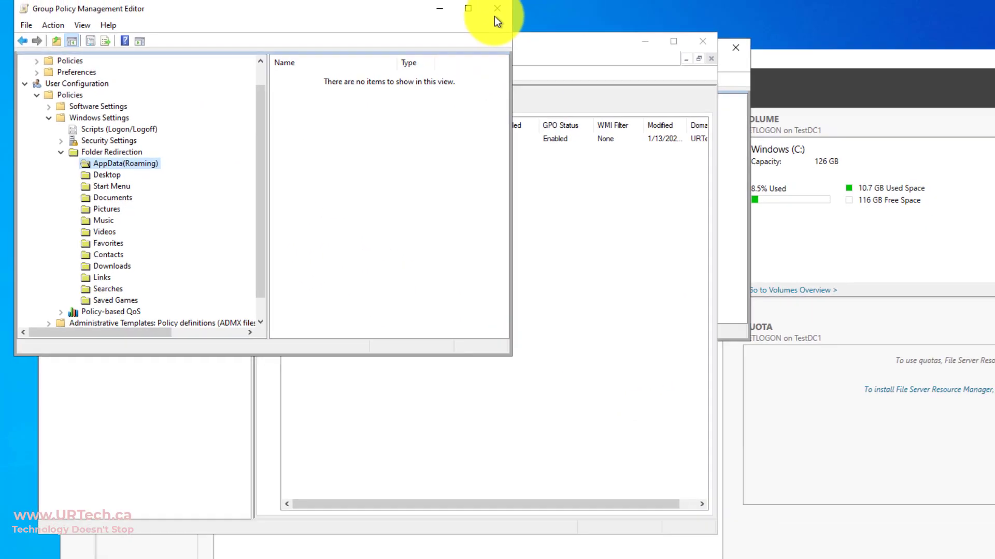
- Close the GPO editor, minimize the TestDC1 session, and bring TestPC1 full screen with its Win+X menu
left_click(440, 46)
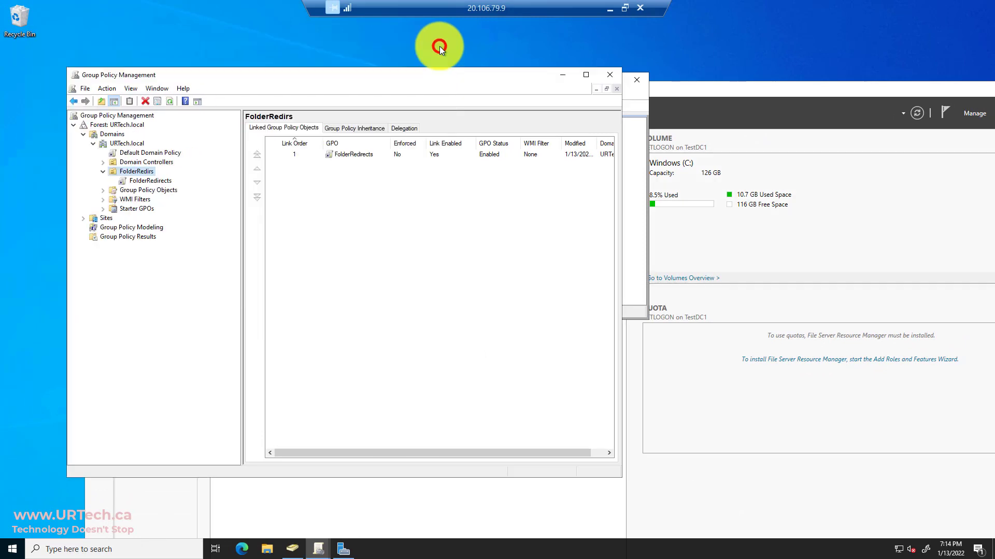
left_click(612, 7)
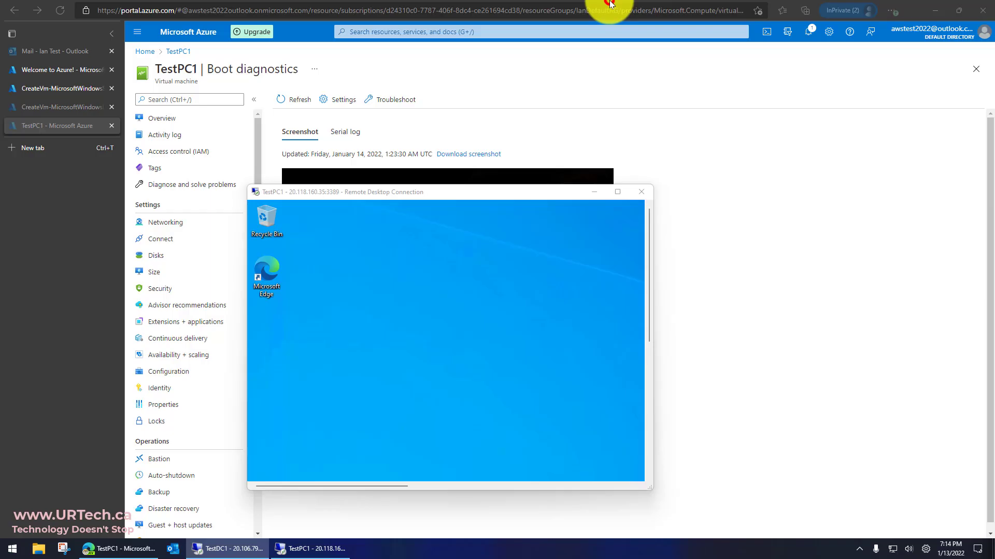
double_click(486, 193)
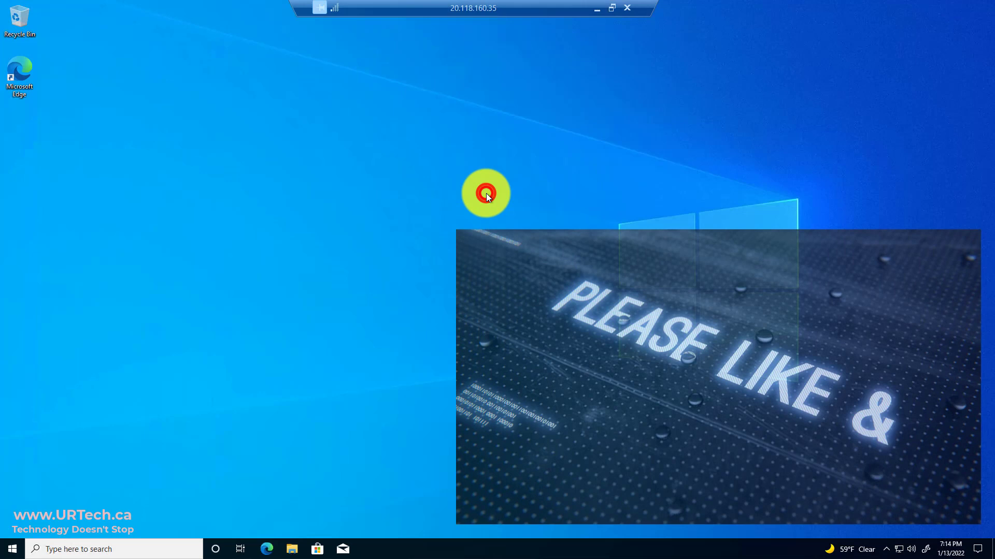
right_click(12, 552)
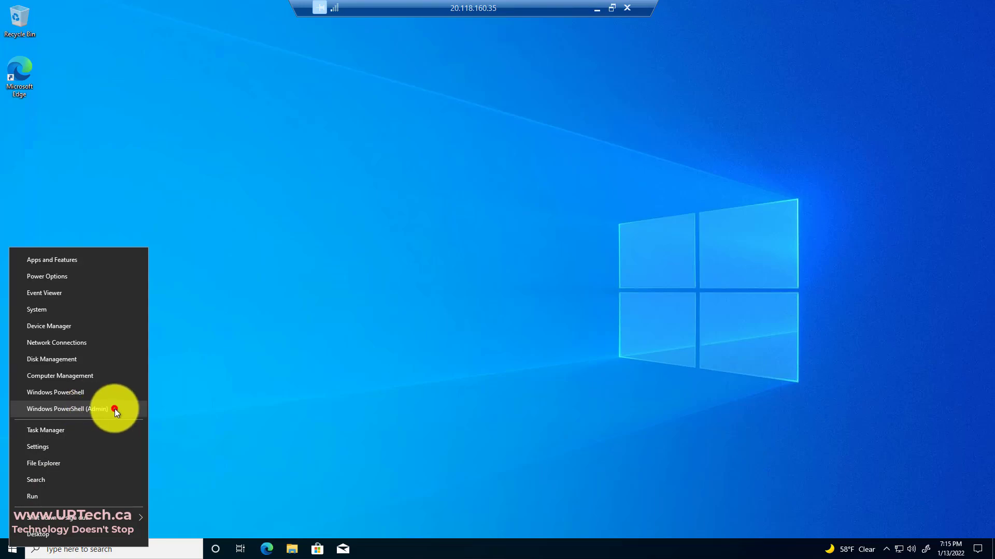
- Launch Windows PowerShell (Admin), elevating with the admin account's user name and password
left_click(114, 408)
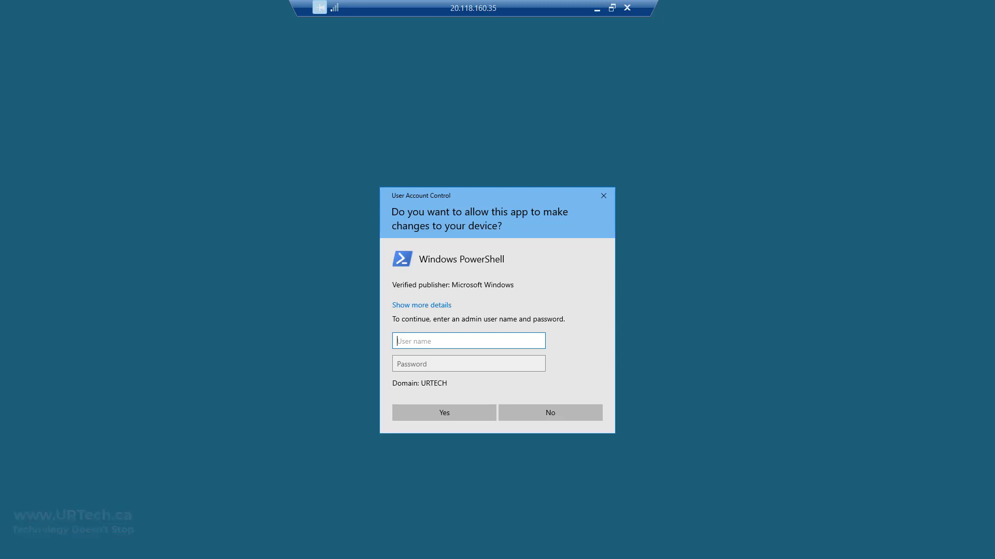
type("testuser1")
key("Tab")
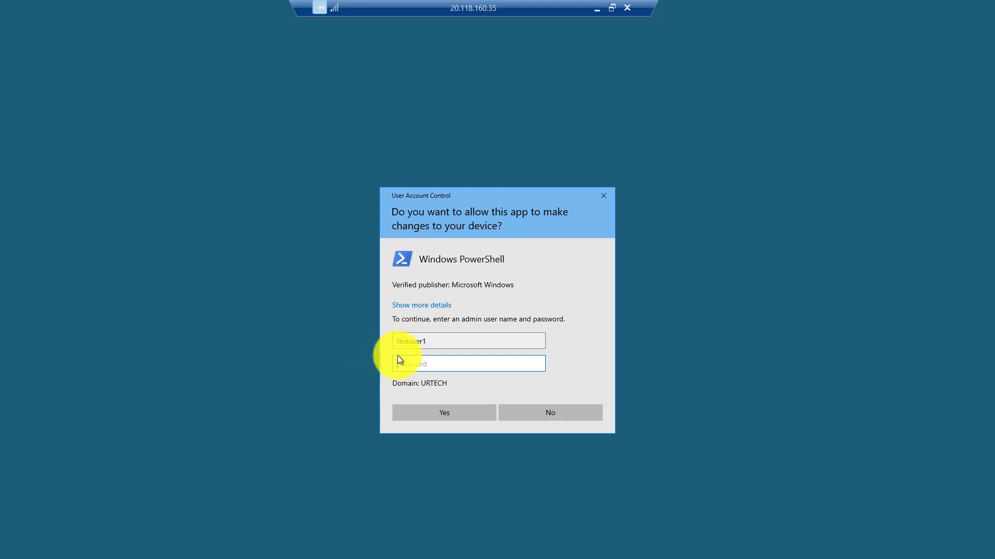
left_click(405, 366)
type("*****")
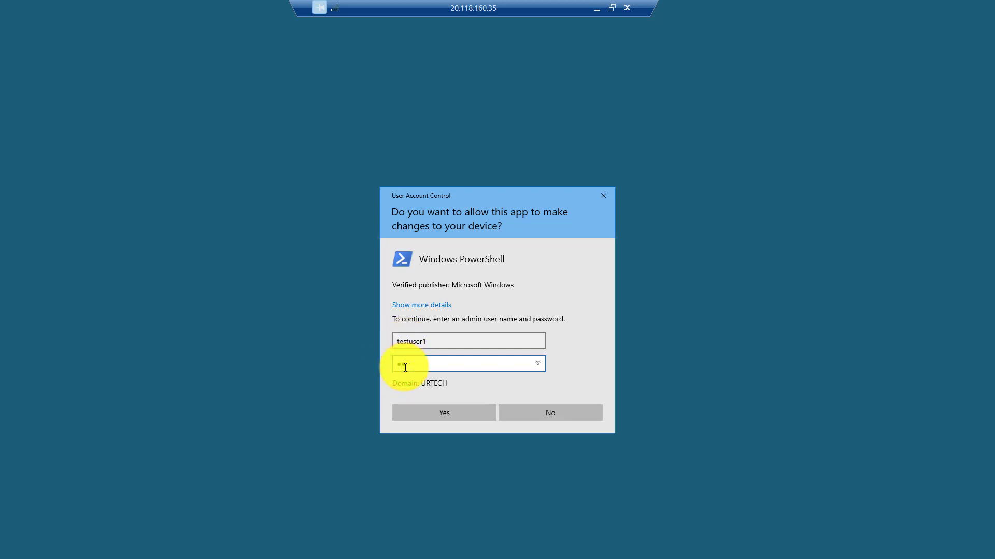
type("******")
key("Return")
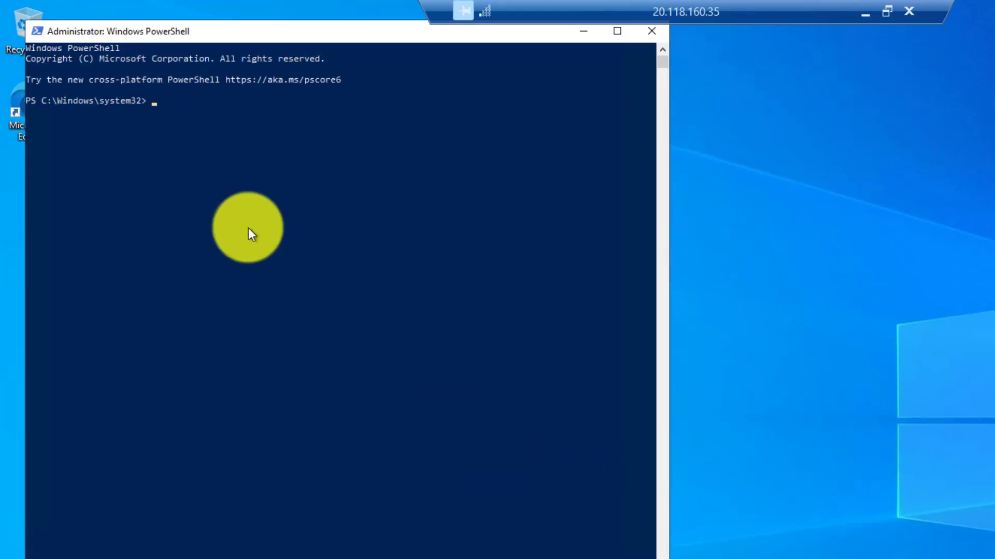
- Run gpupdate /force on the client and answer Y to log off
type("gpupdate /force")
key("Return")
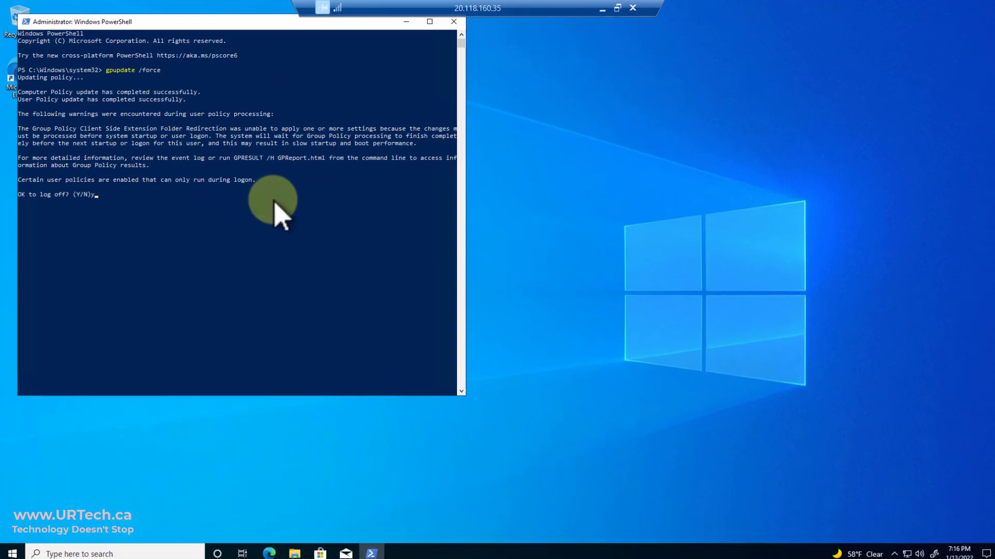
type("y")
key("Return")
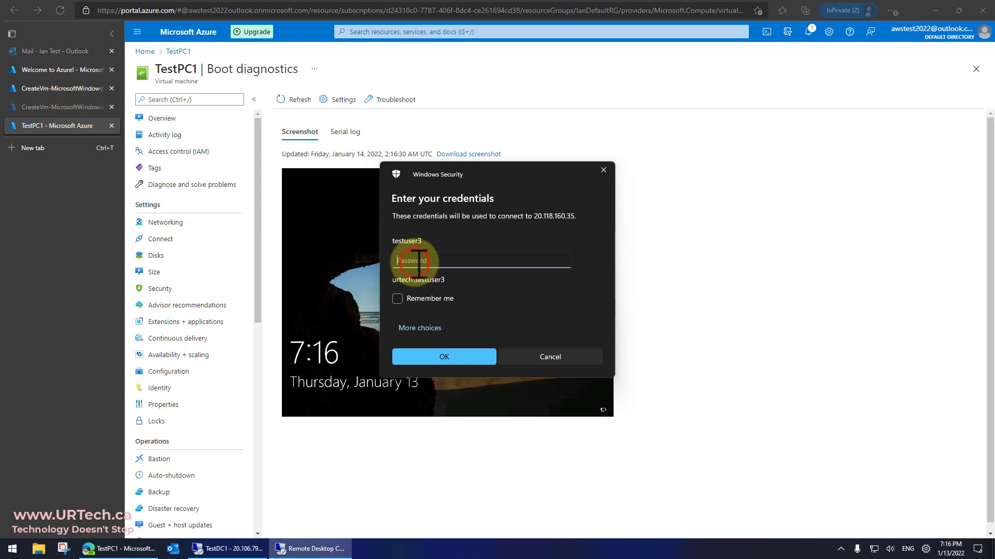
- Paste the test user's password and reconnect to TestPC1 at 20.118.160.35
key("ctrl+v")
key("Return")
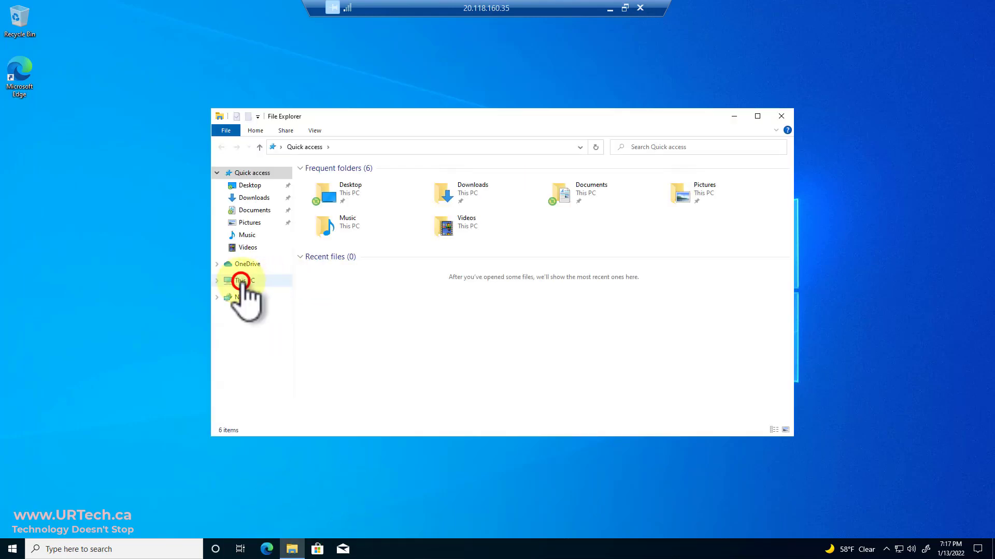
- Create a new folder named test1 inside Documents
left_click(275, 277)
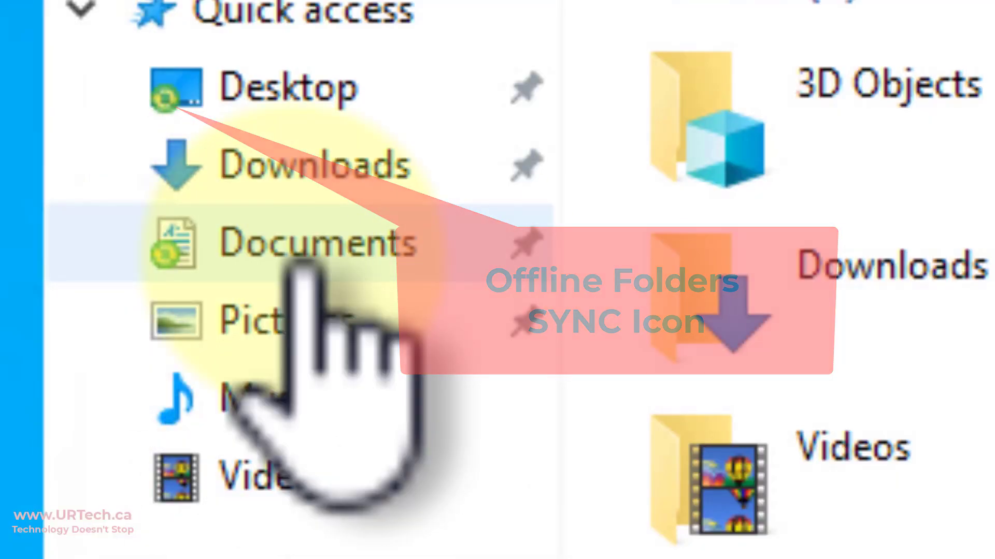
left_click(326, 269)
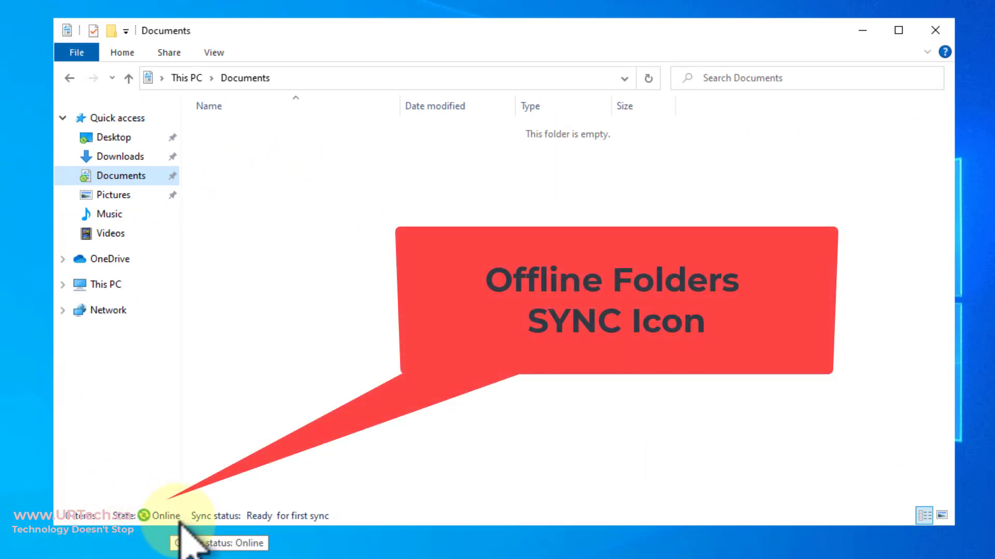
right_click(328, 272)
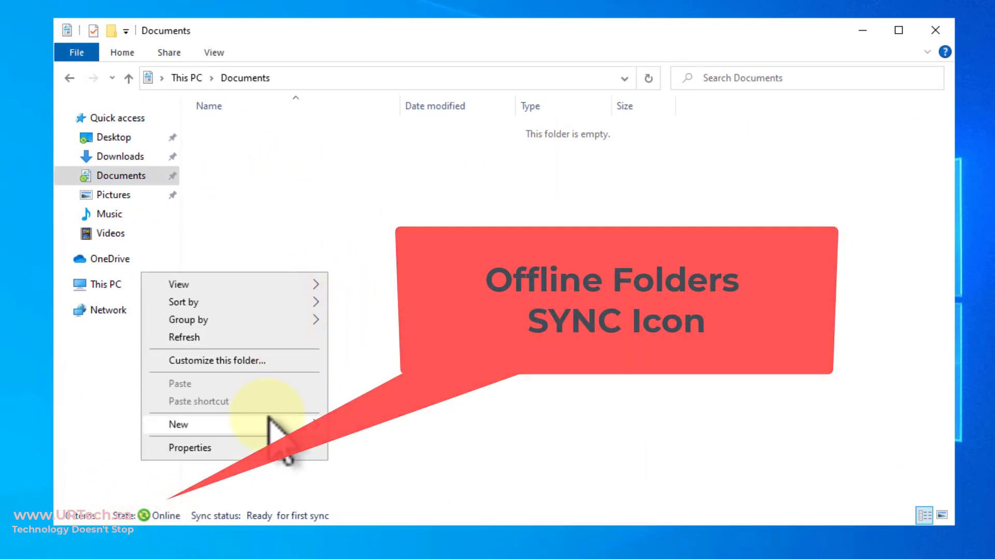
left_click(268, 421)
left_click(364, 423)
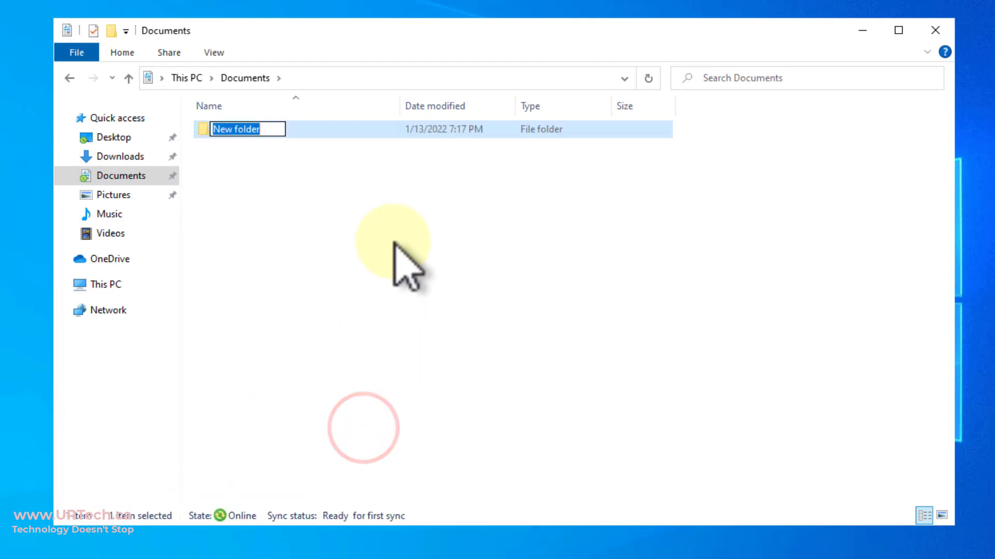
left_click(394, 241)
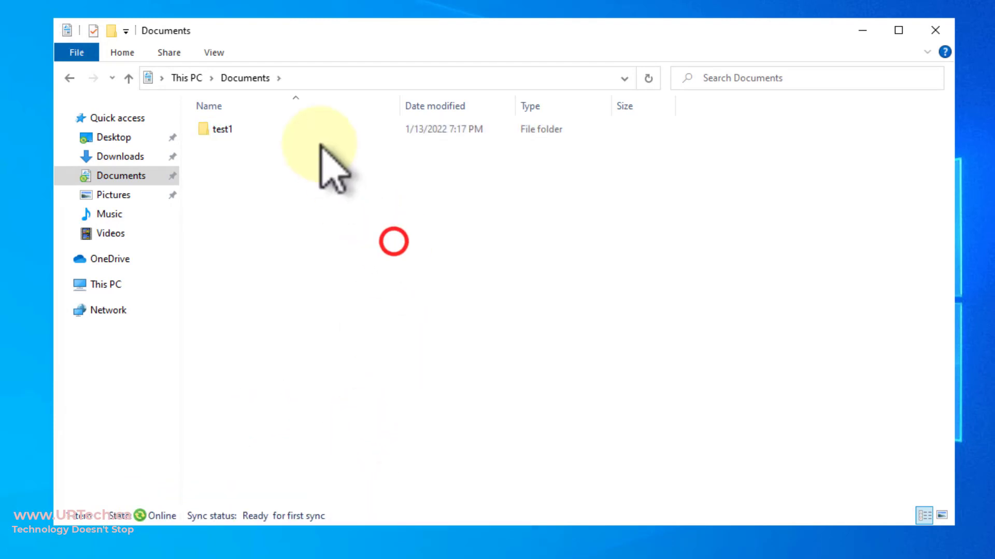
- Inside test1, create a new text document named Test1doc
double_click(223, 129)
right_click(267, 182)
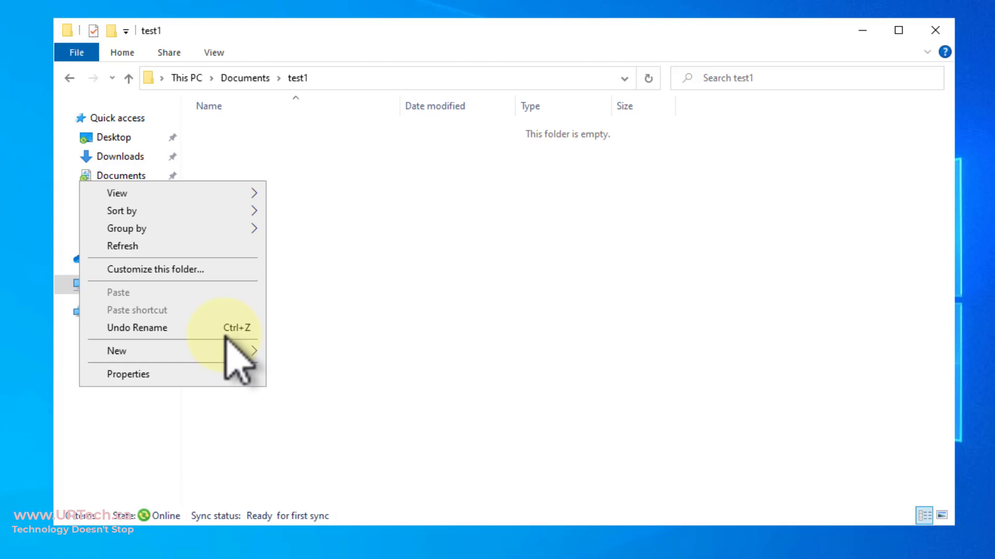
left_click(205, 350)
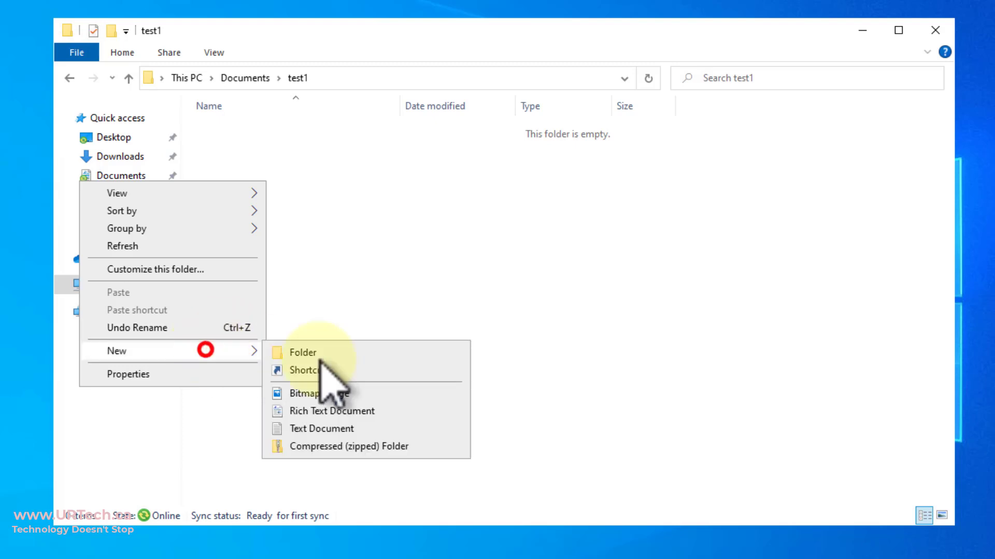
left_click(333, 429)
type("Test1doc")
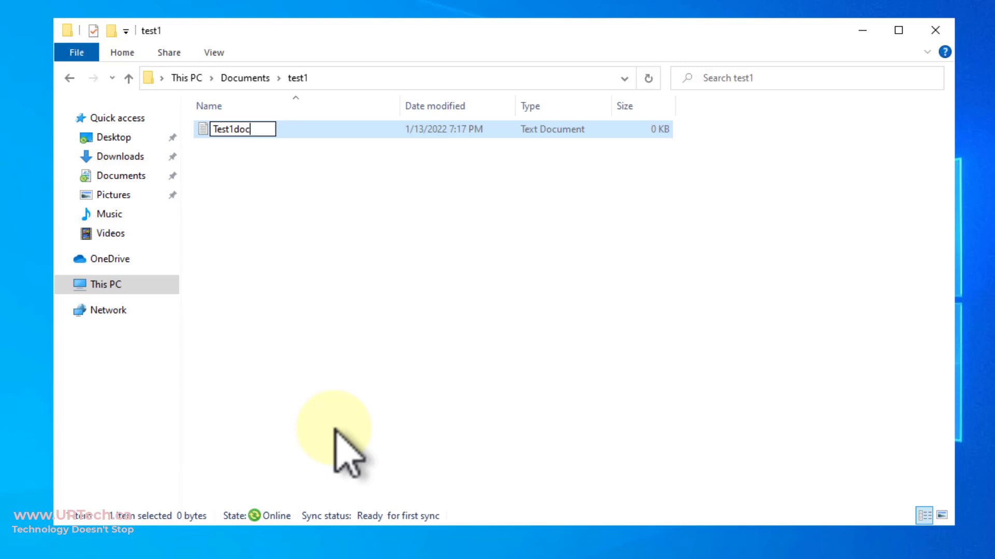
key("Return")
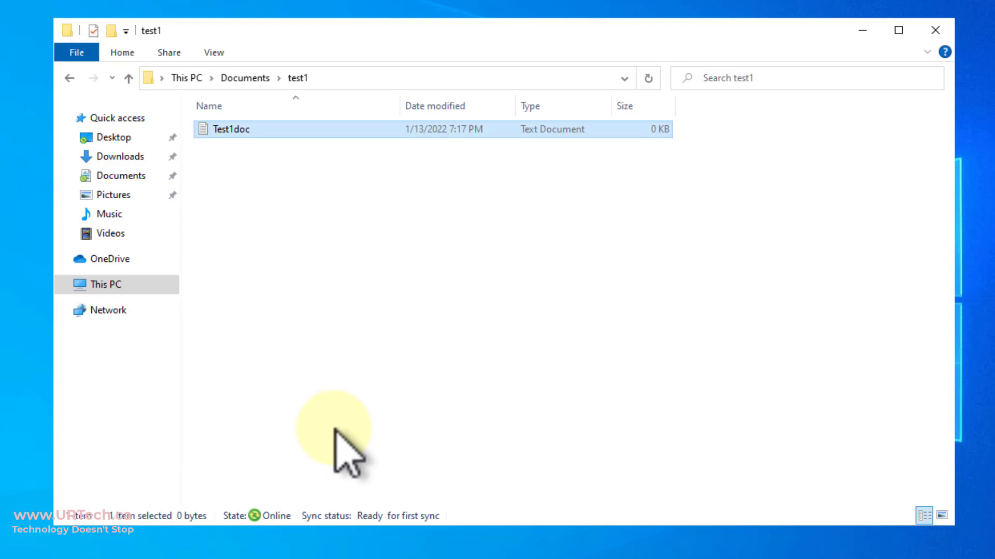
- Turn on file name extensions and toggle hidden items in the View options
left_click(222, 53)
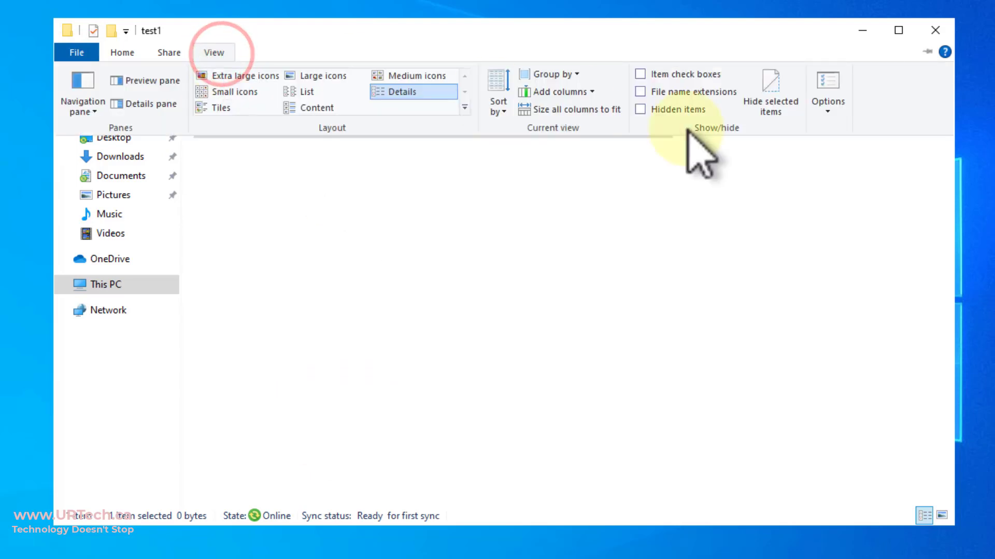
left_click(657, 90)
left_click(213, 52)
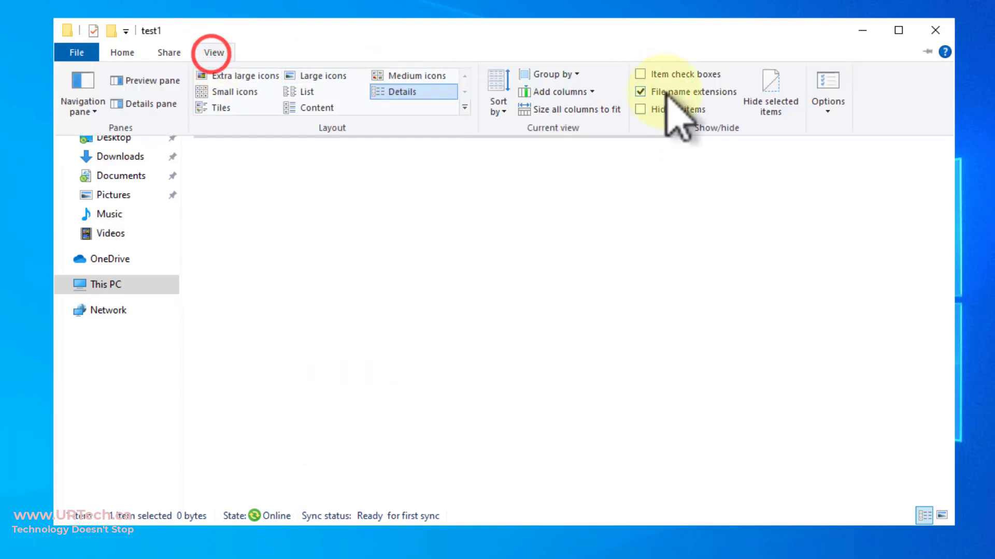
left_click(655, 111)
left_click(558, 249)
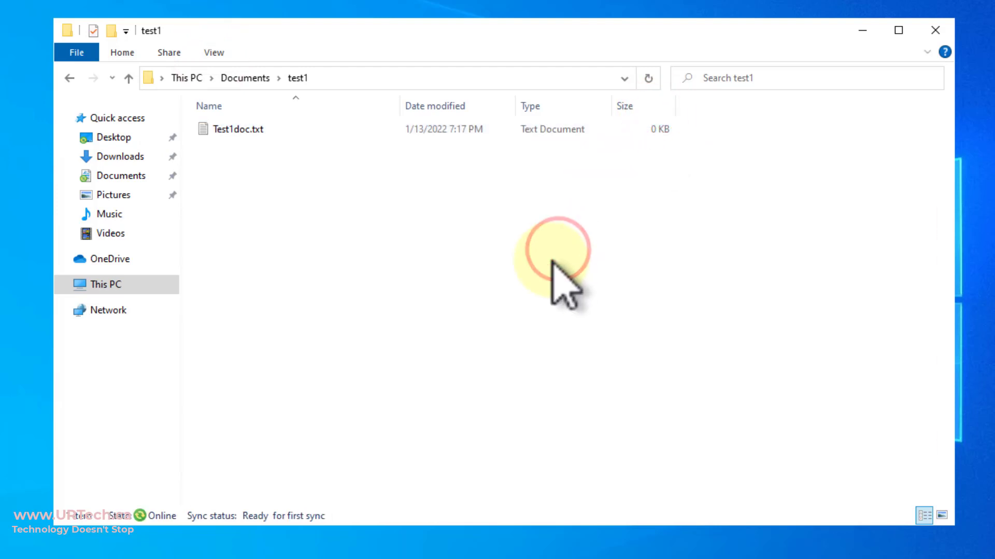
- Write 'this is a test 7:18pm' in Test1doc.txt and save it when closing Notepad
double_click(218, 129)
left_click(0, 135)
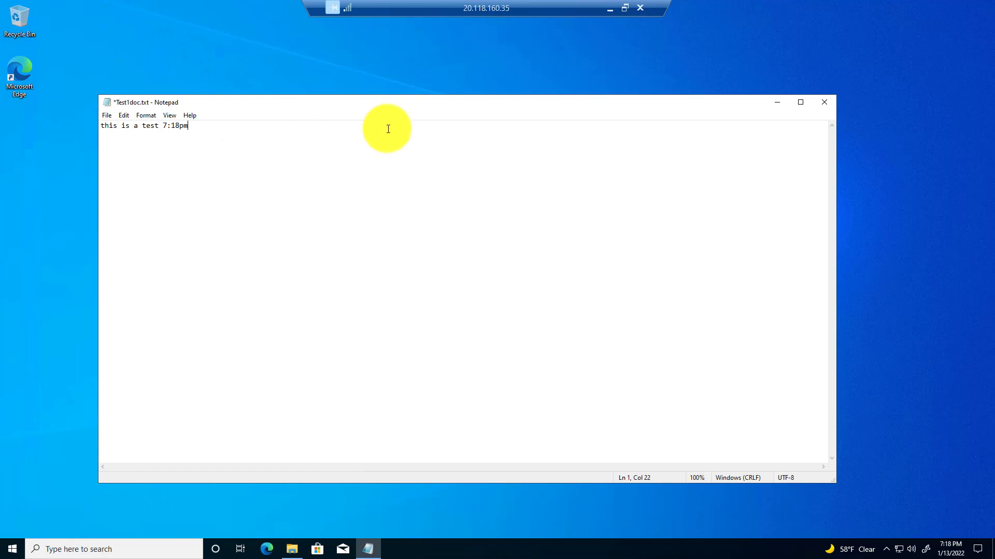
left_click(820, 103)
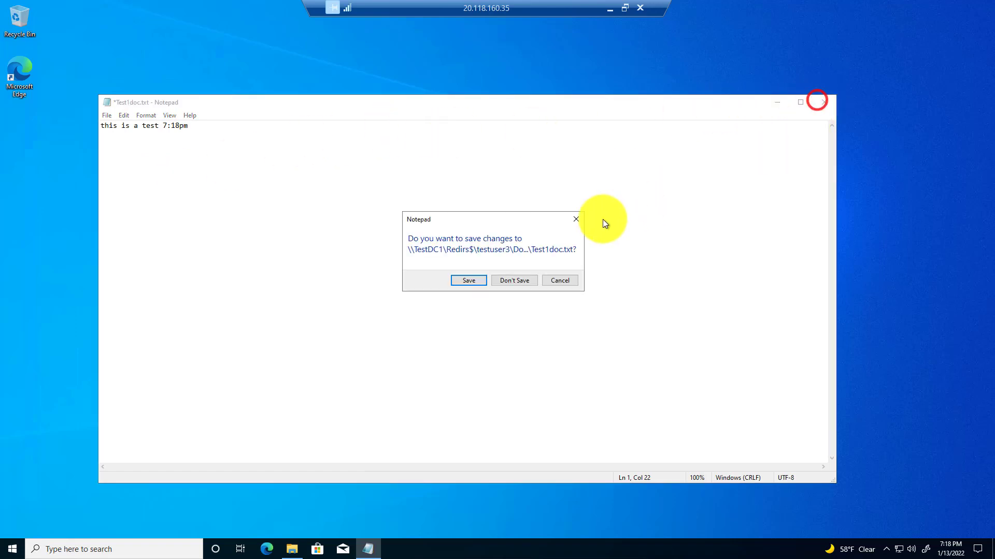
left_click(468, 285)
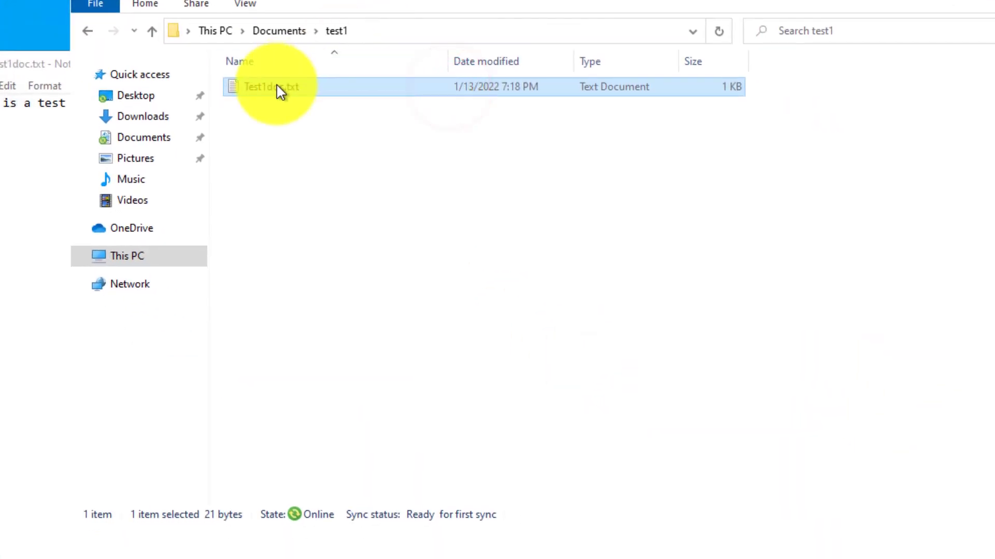
- Open Test1doc.txt's Properties and select its \\TestDC1\Redirs$ Documents\test1 location
right_click(354, 164)
left_click(138, 417)
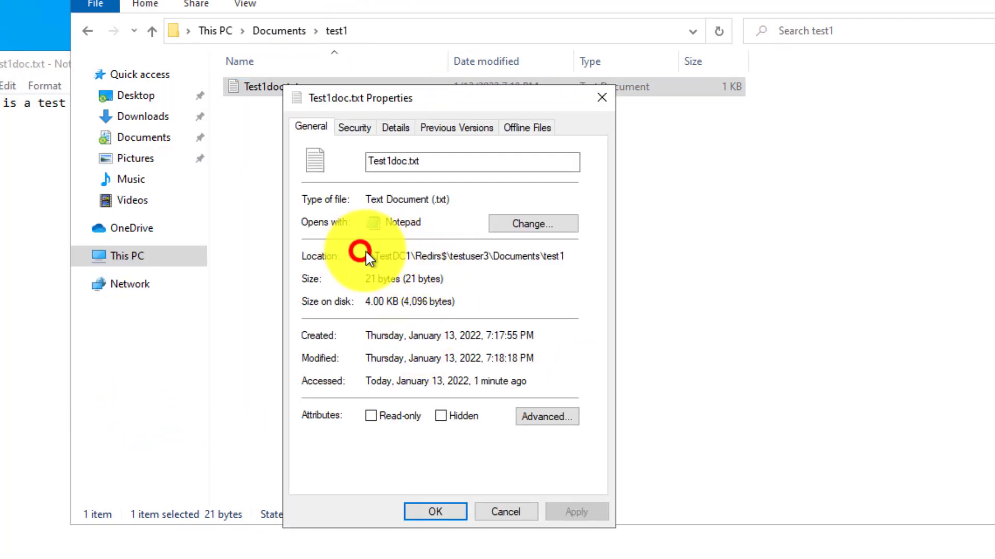
left_click_drag(367, 256, 544, 267)
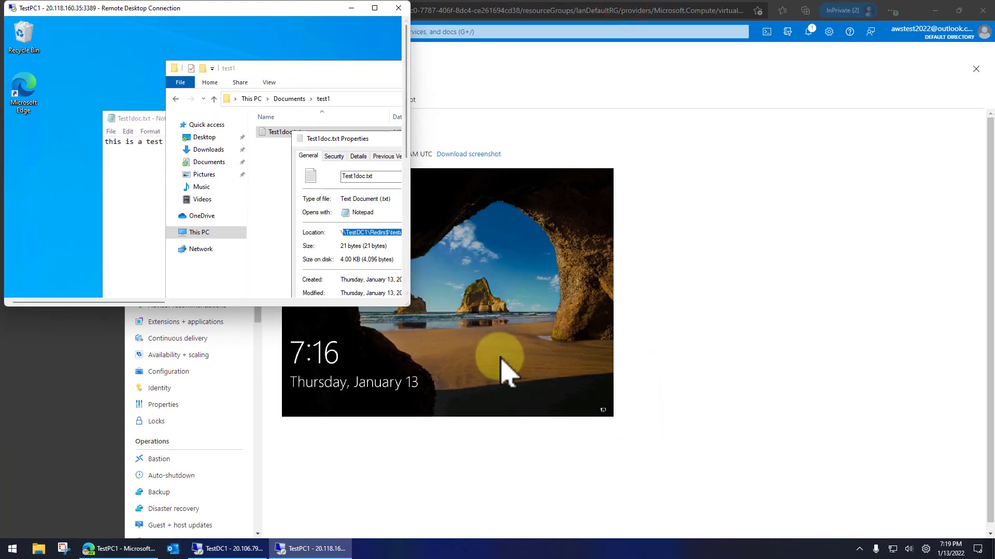
- On TestDC1, browse File Explorer to the test user's folder under C:\Redirs
left_click(261, 548)
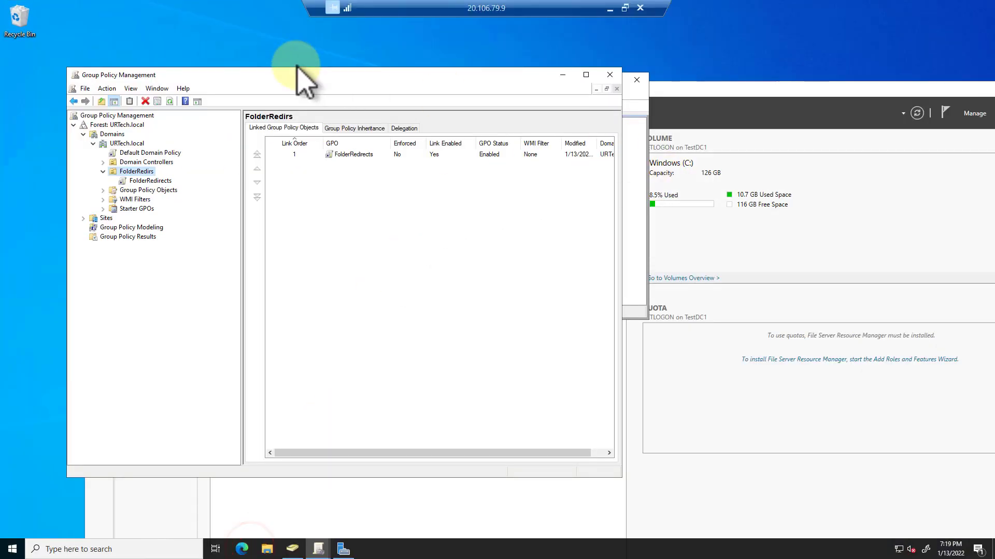
left_click(267, 548)
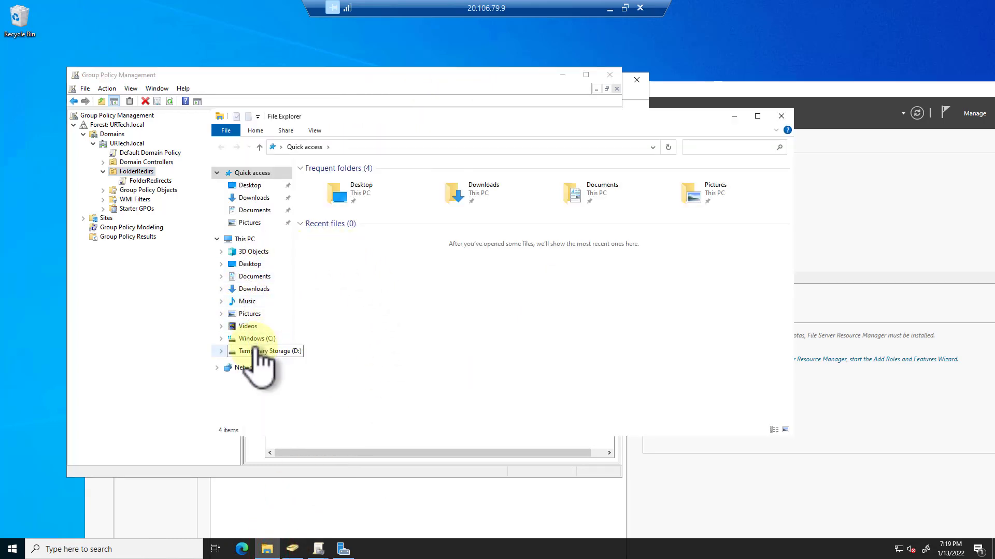
left_click(255, 337)
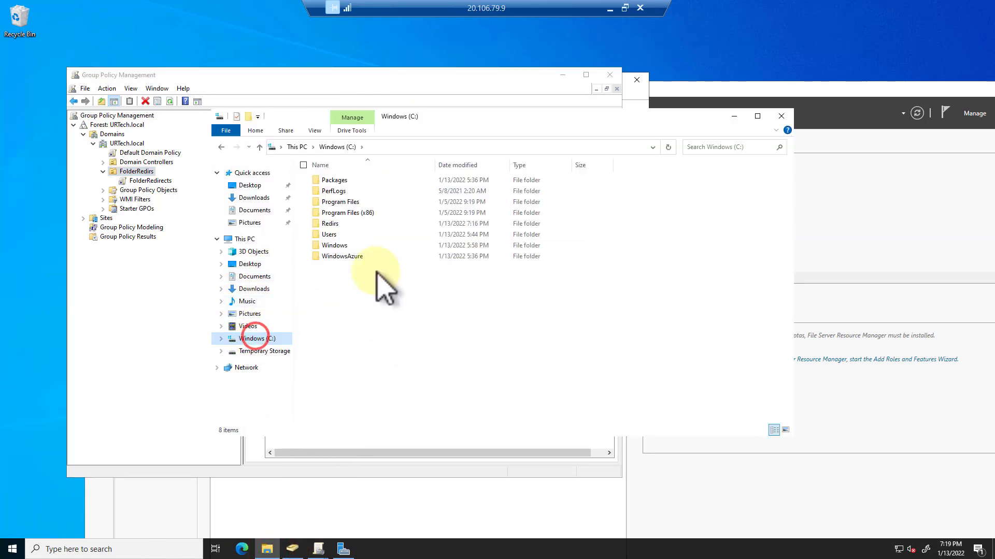
double_click(333, 226)
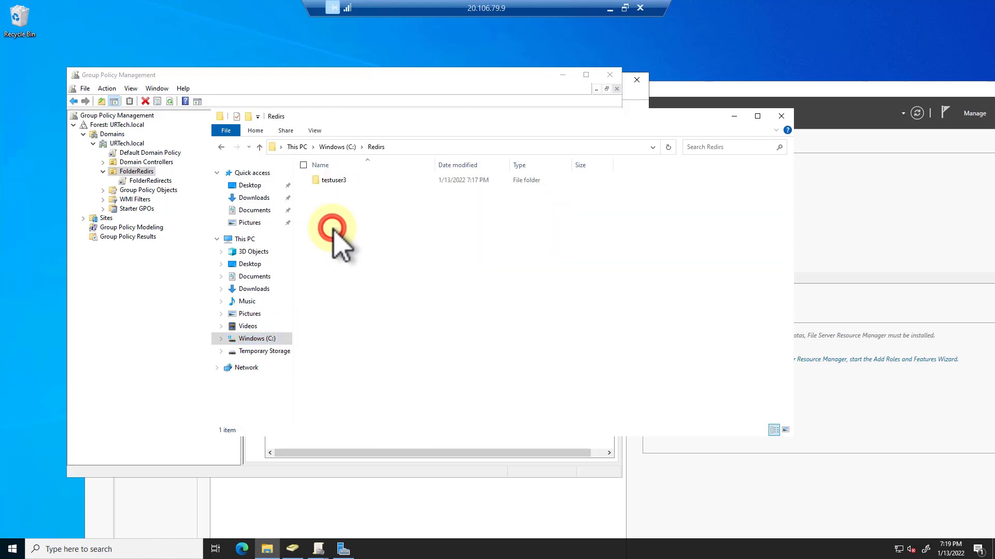
double_click(331, 178)
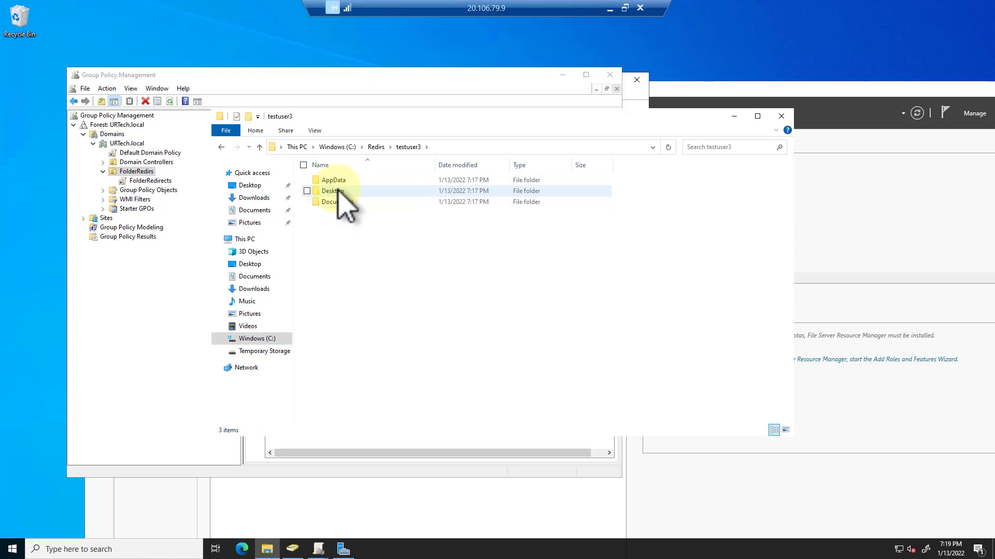
- Try opening the user's Documents and AppData\Roaming folders, dismiss the access-denied prompts, and close Explorer
double_click(335, 201)
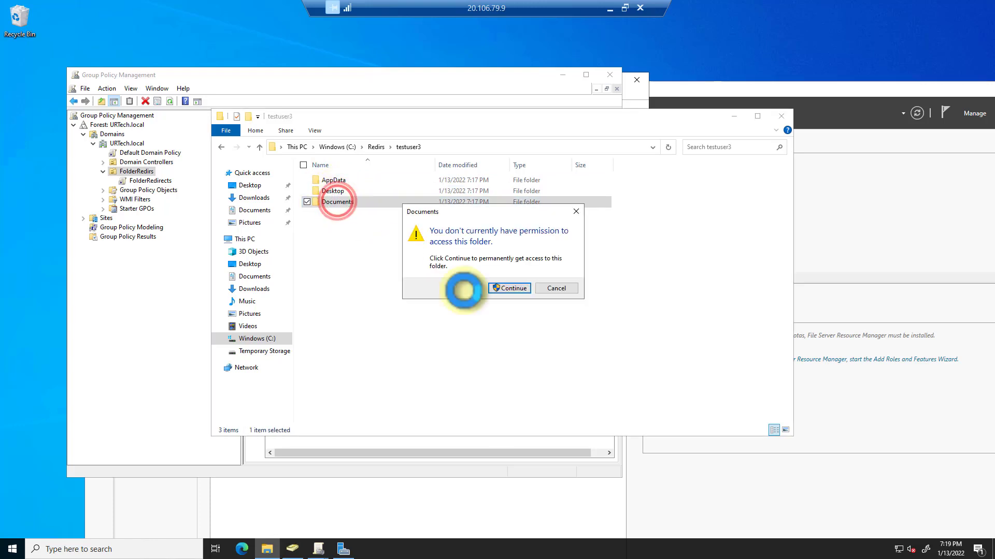
left_click(513, 289)
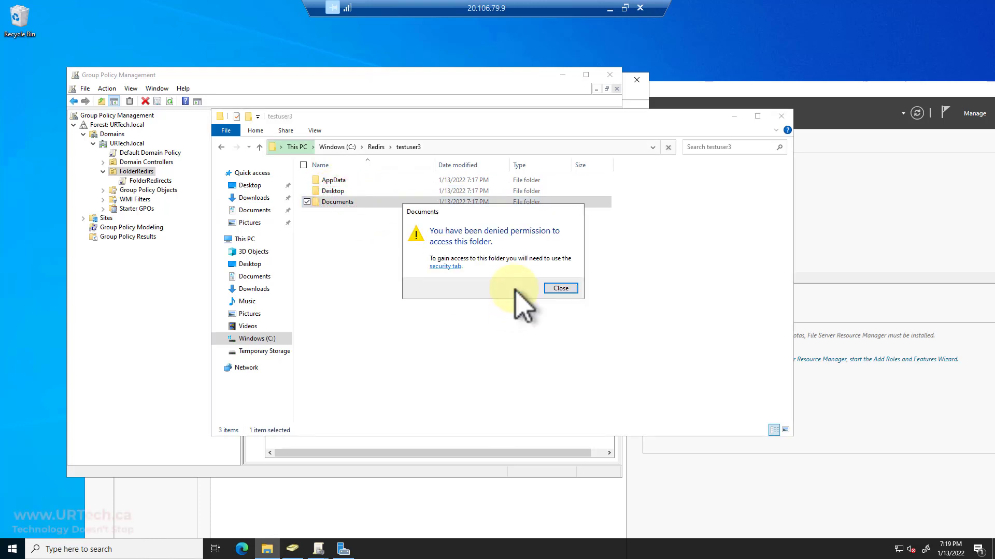
left_click(561, 288)
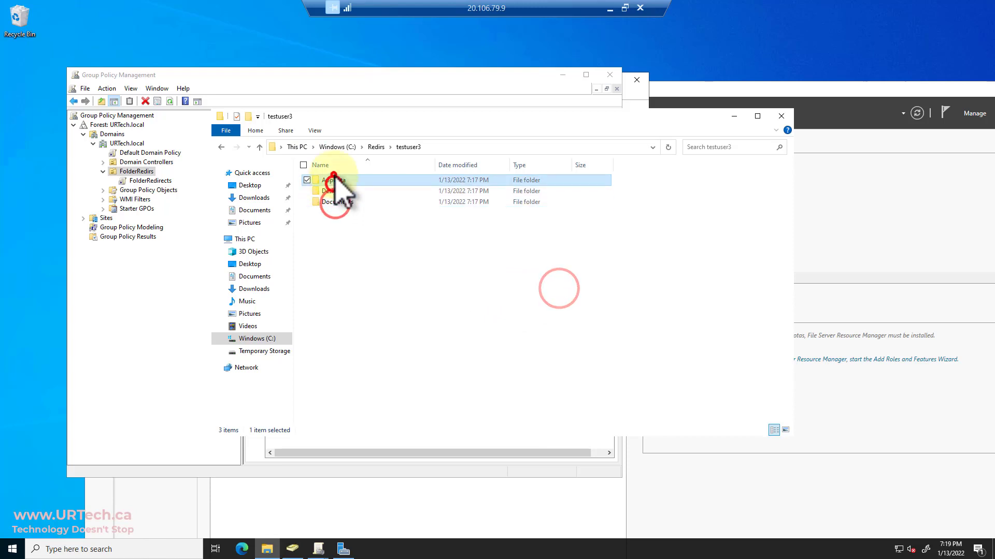
left_click(332, 191)
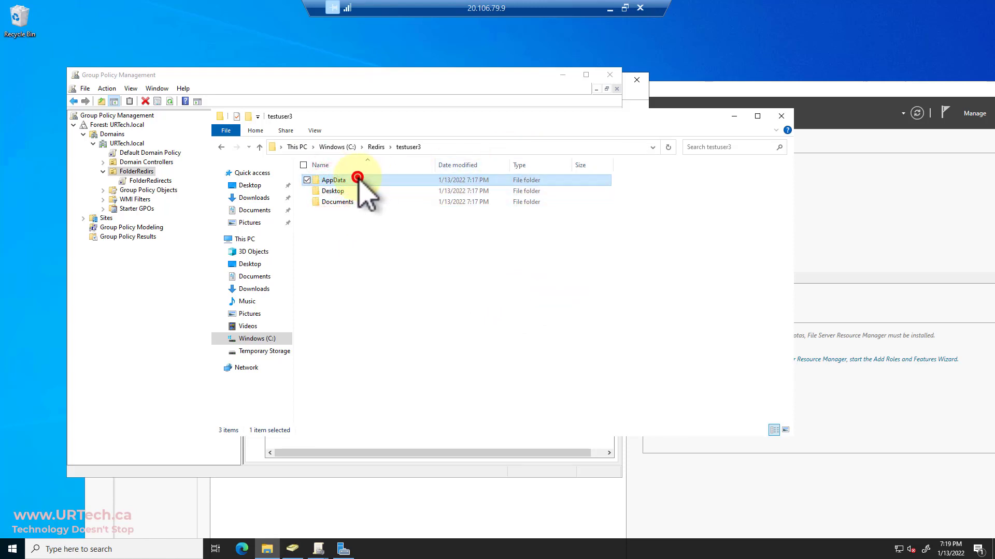
double_click(357, 179)
double_click(351, 180)
left_click(558, 288)
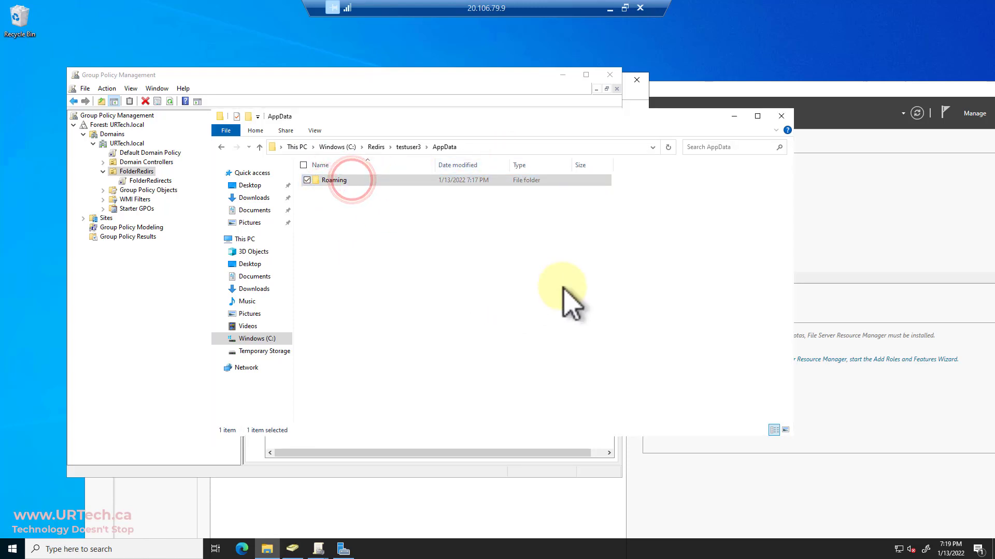
left_click(403, 147)
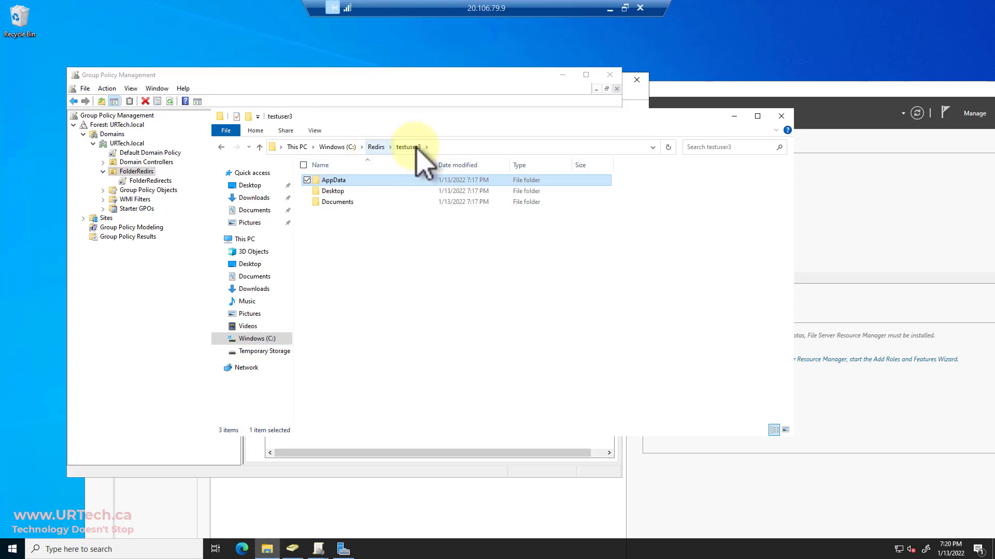
left_click(781, 116)
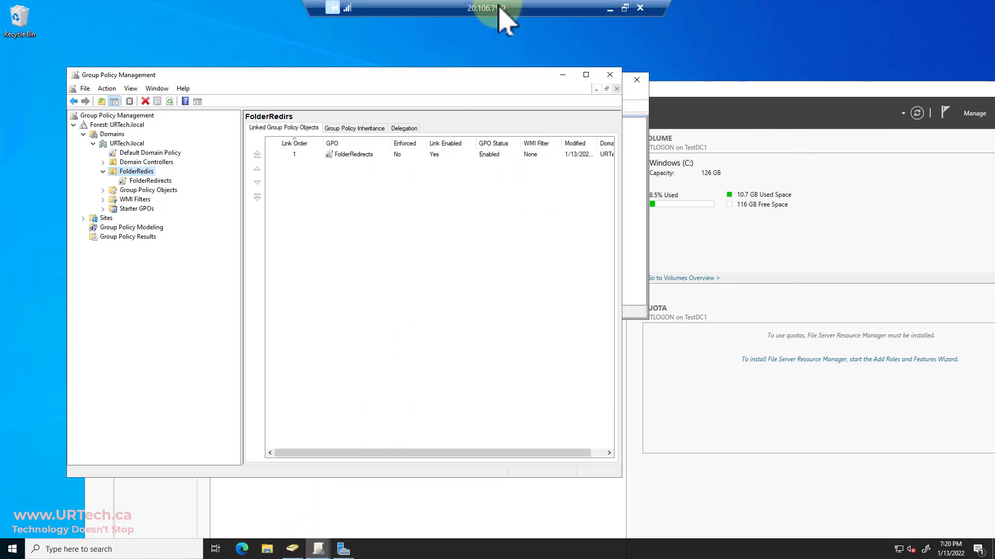
- Bring the TestPC1 session full screen and cancel Test1doc.txt's Properties
left_click(624, 7)
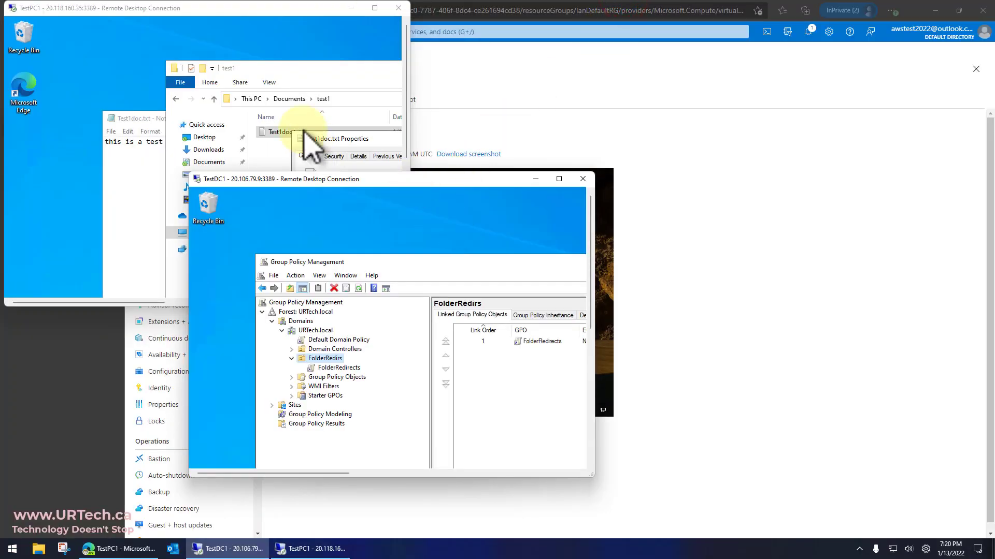
double_click(233, 8)
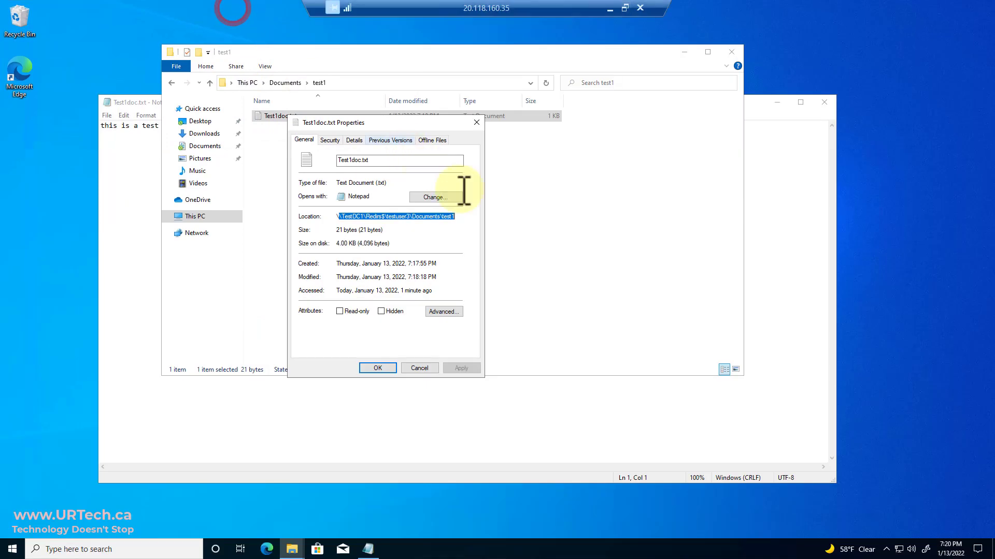
left_click(415, 370)
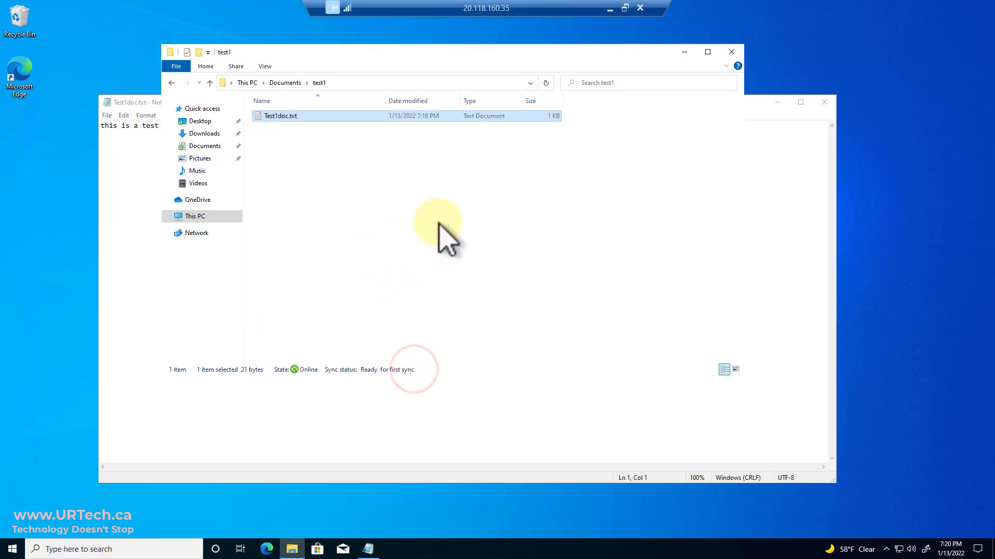
- Open the local profile folder C:\Users\testuser3 and select the address bar
left_click(247, 82)
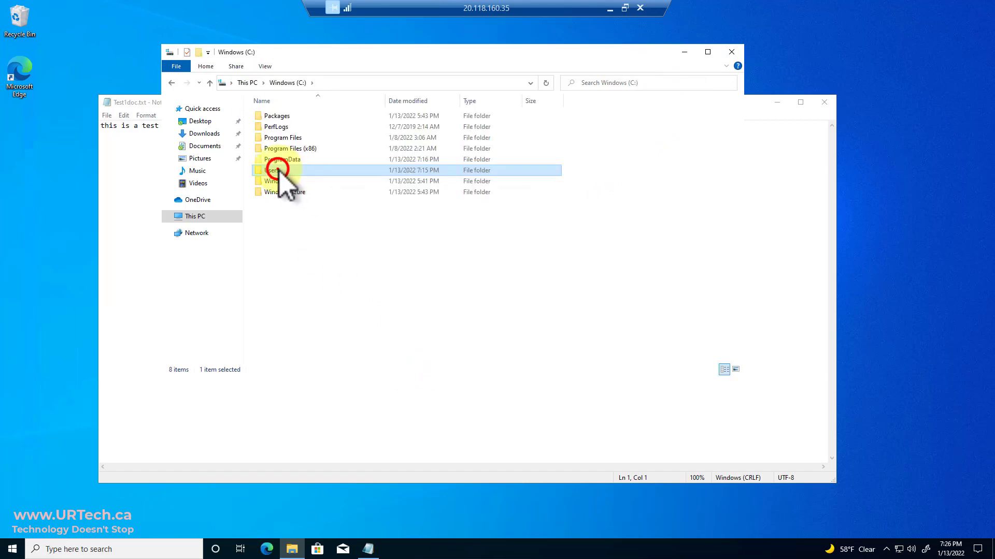
double_click(278, 170)
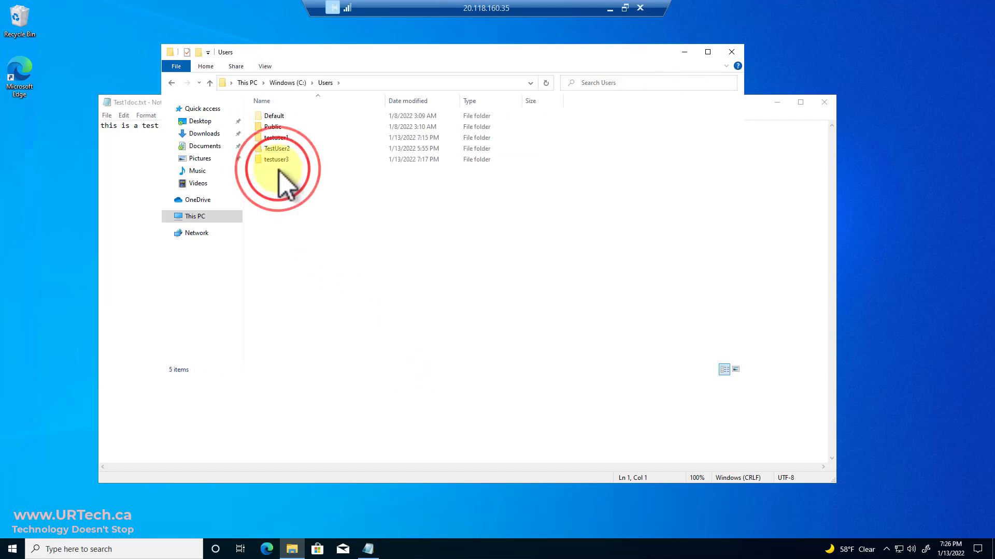
double_click(280, 159)
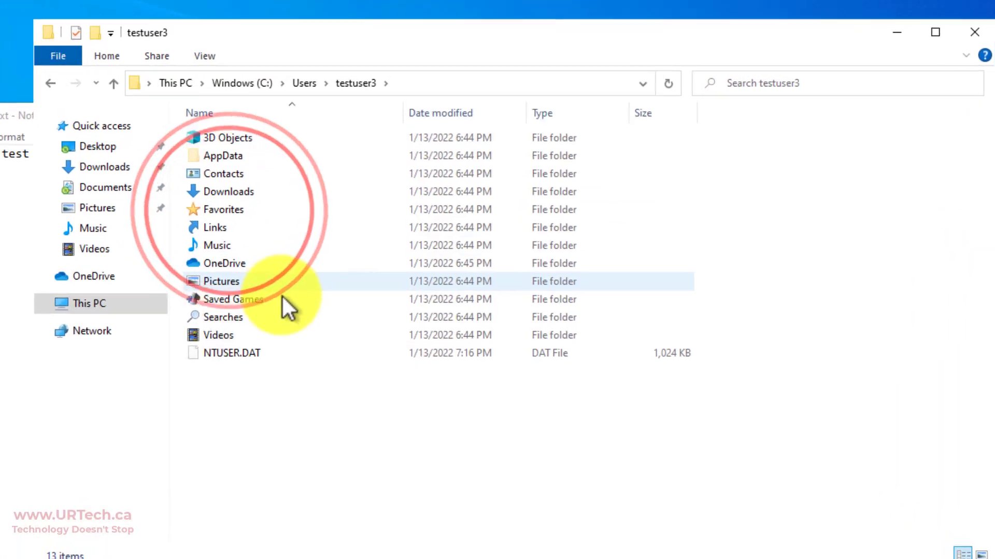
mouse_move(262, 218)
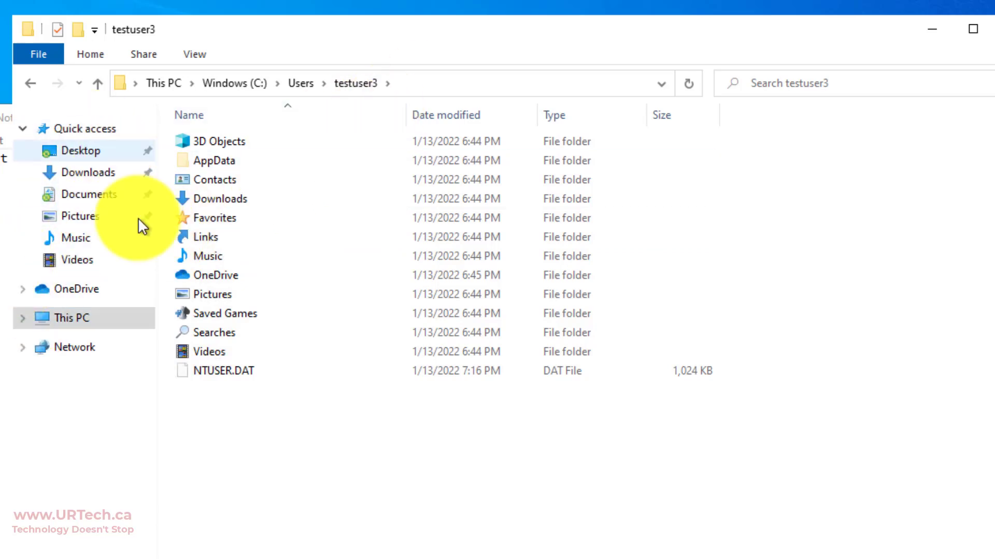
left_click(483, 90)
- Navigate to \\testdc1\redirs$, which lists only the testuser3 folder
type("\\\\")
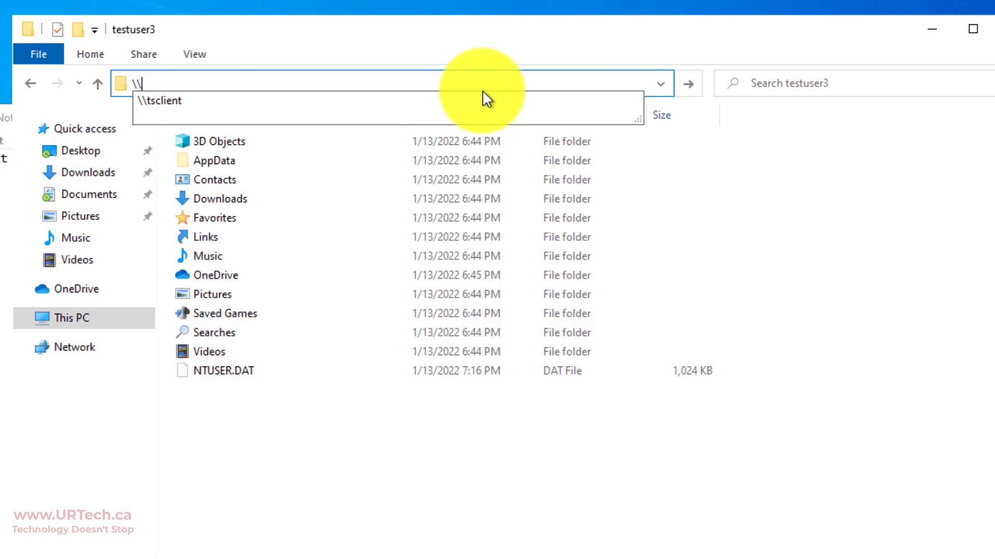
type("testdc1")
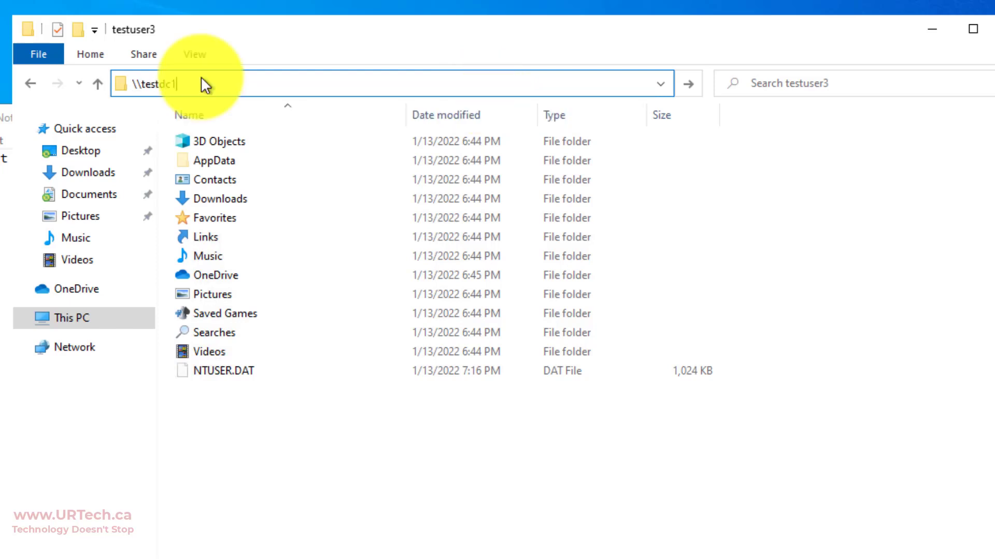
type("\\redi")
key("Return")
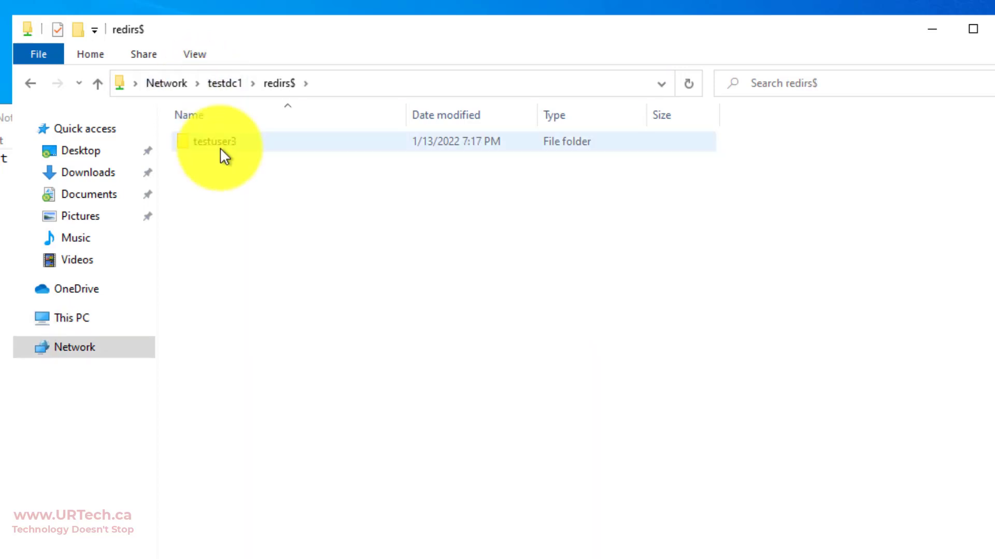
mouse_move(221, 150)
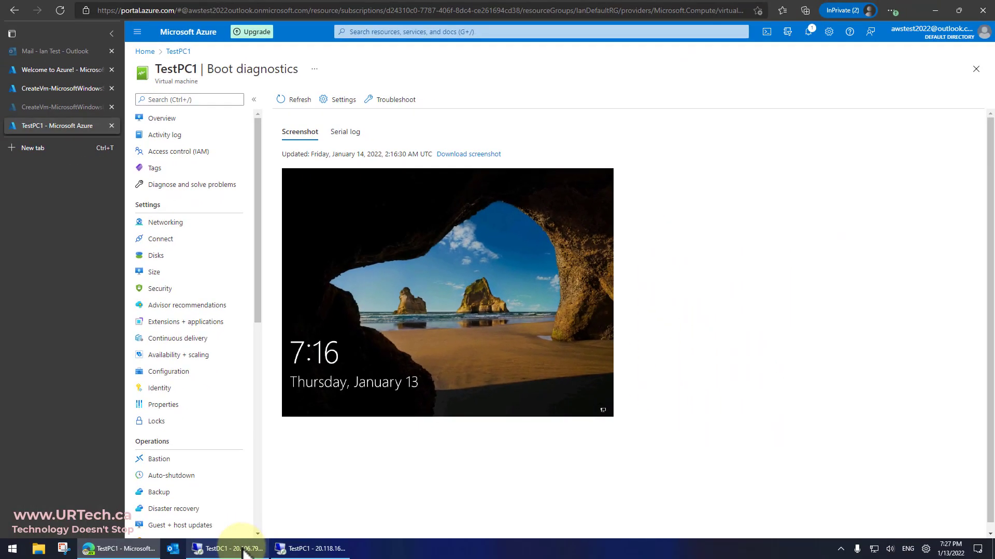
- On TestDC1, create a new folder inside C:\Redirs
left_click(241, 548)
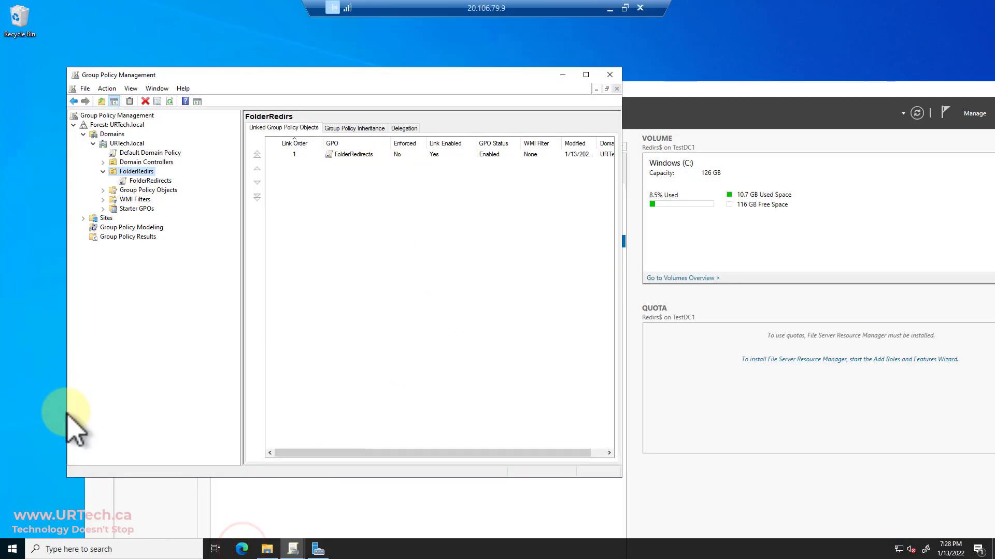
left_click(267, 548)
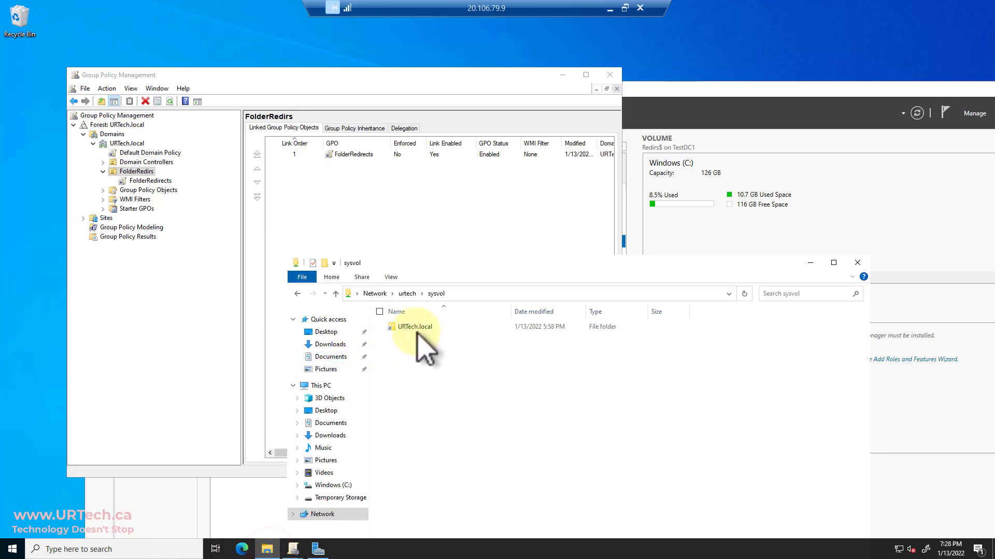
left_click(458, 272)
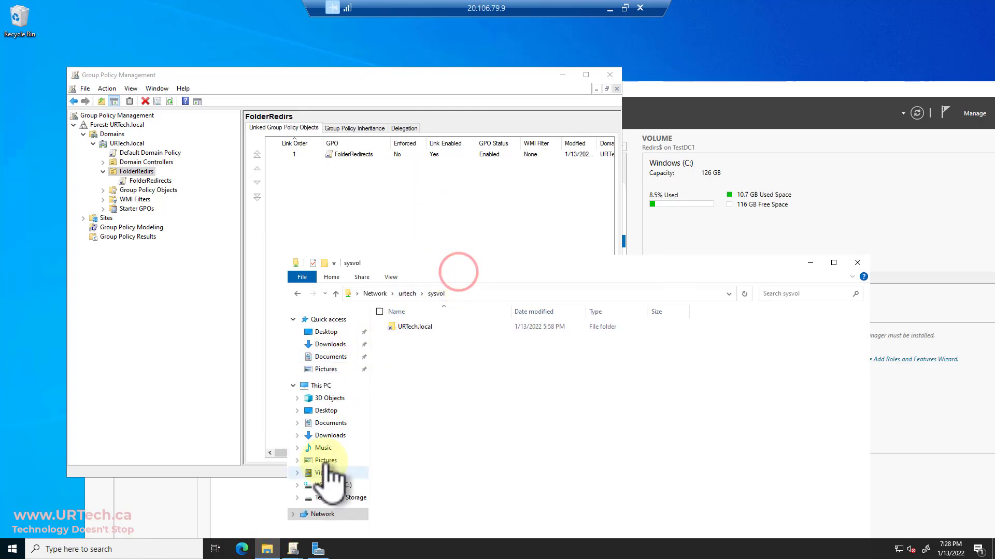
left_click(332, 486)
double_click(406, 371)
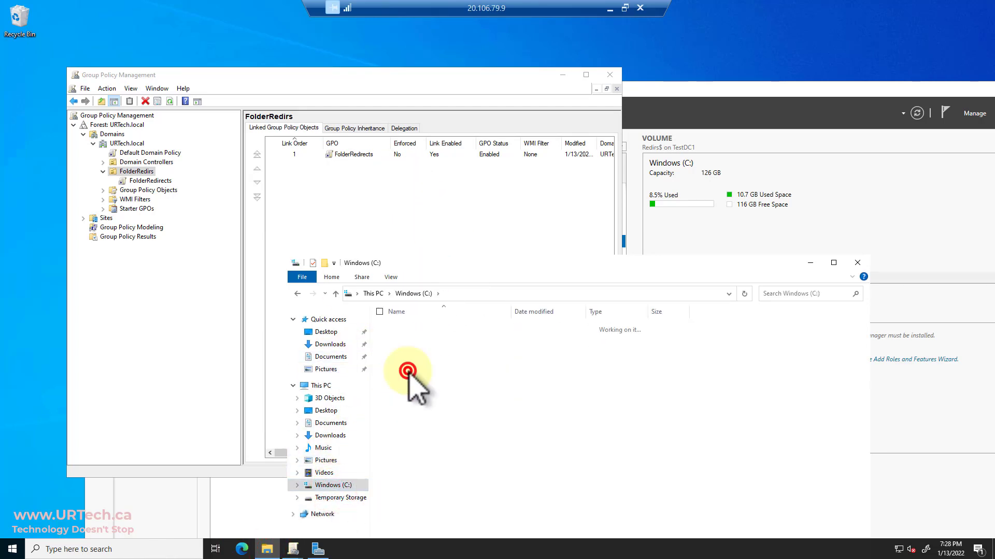
right_click(404, 347)
left_click(365, 471)
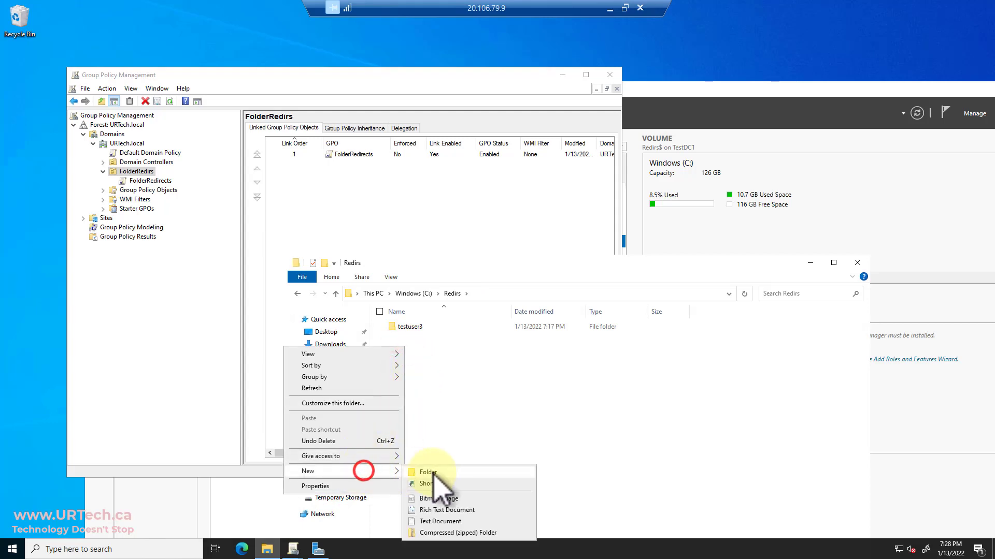
left_click(431, 473)
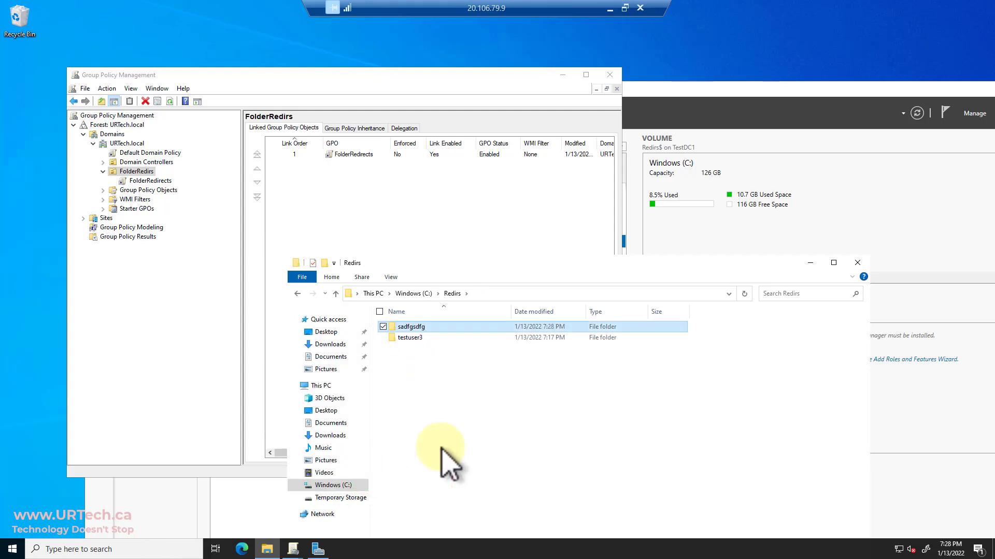
- Check the client's \\testdc1\redirs$ still shows only testuser3, then return to Server Manager's Shares
left_click(608, 8)
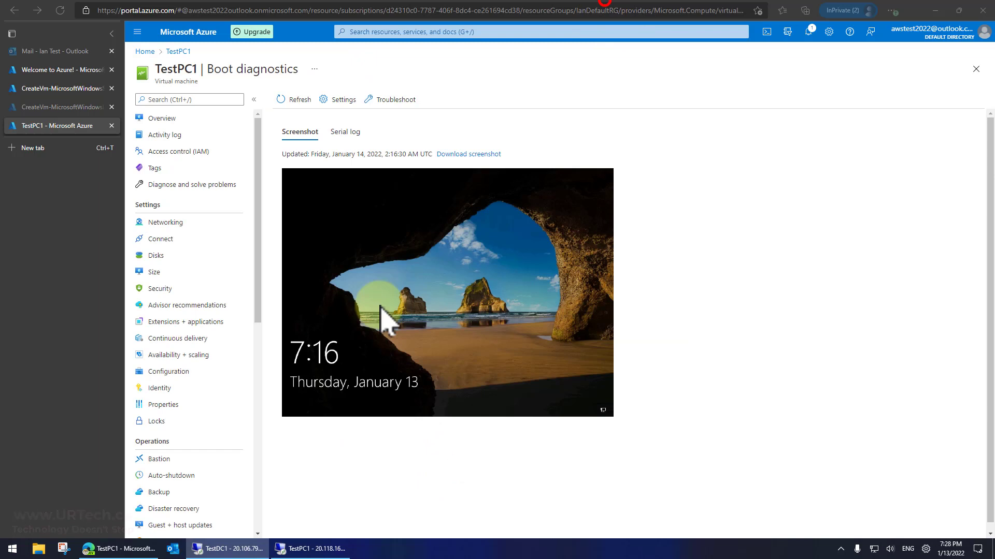
left_click(291, 544)
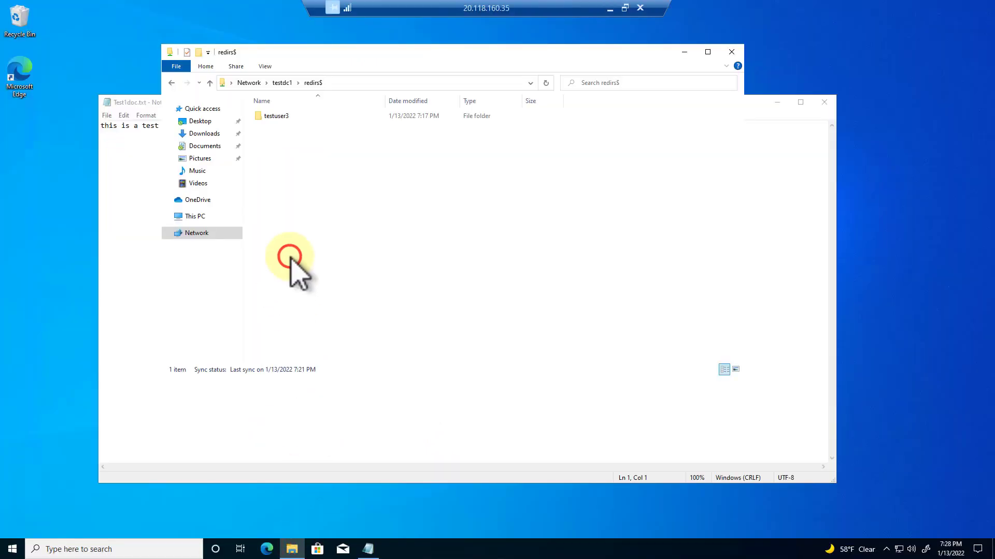
left_click(342, 82)
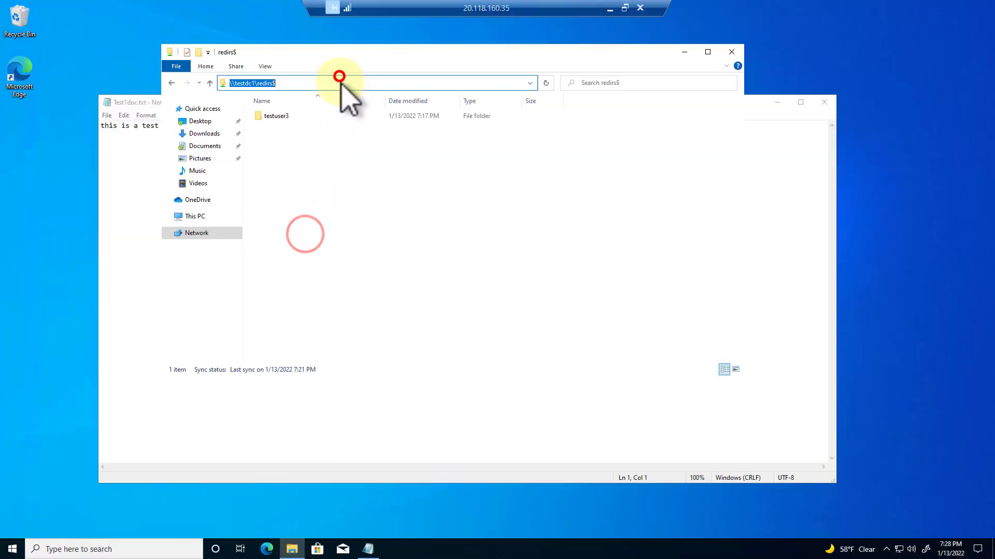
left_click(322, 178)
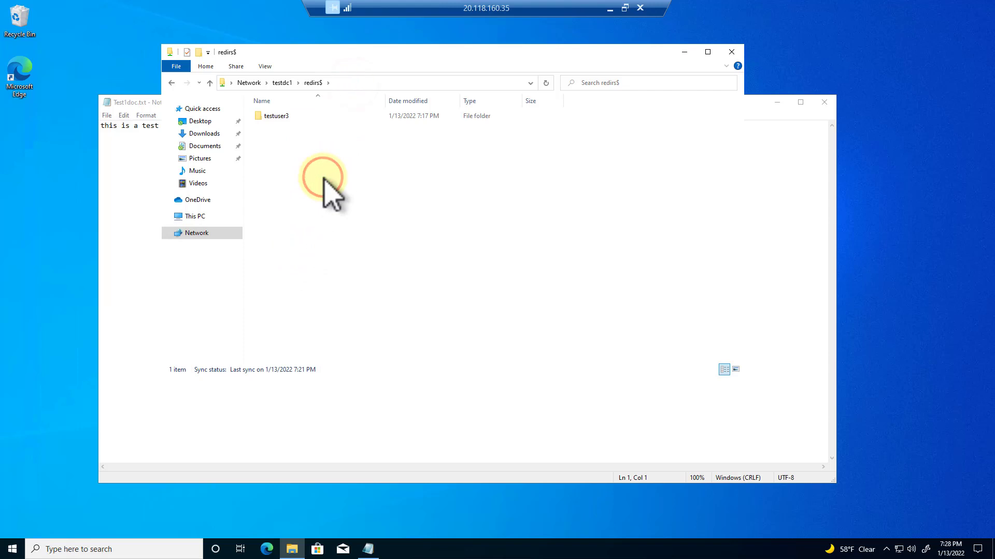
left_click(610, 8)
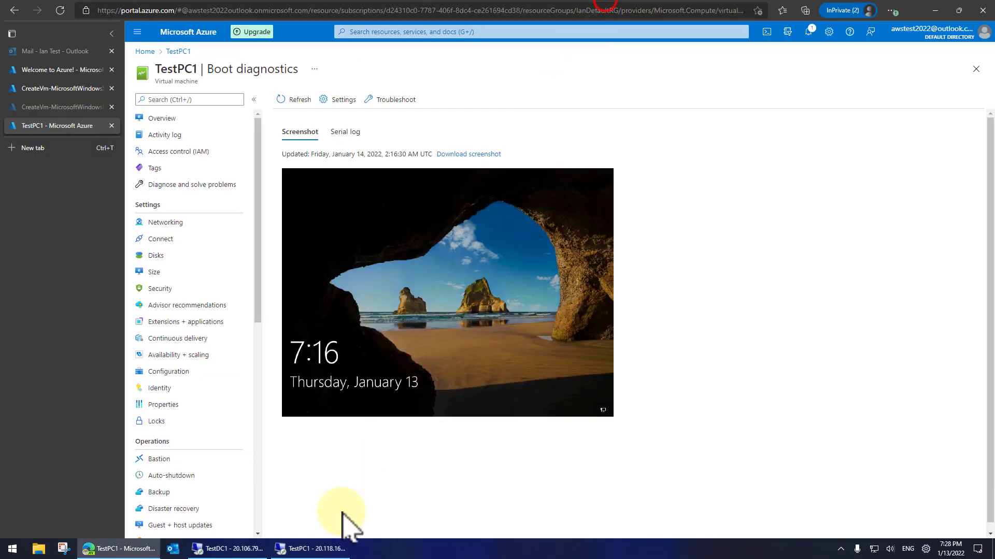
left_click(222, 548)
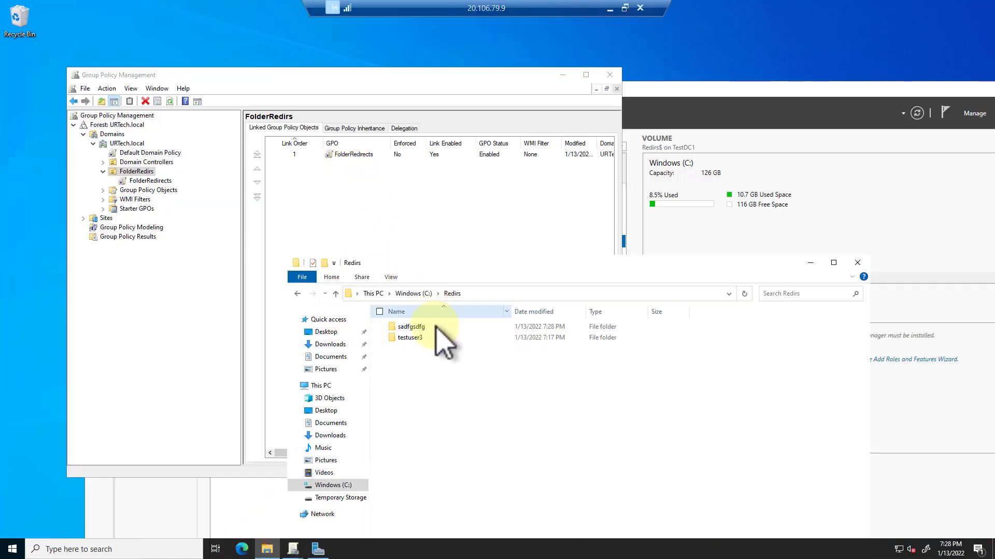
left_click(695, 100)
- Confirm access-based enumeration is enabled in Redirs$ share settings, then return to TestPC1
right_click(294, 259)
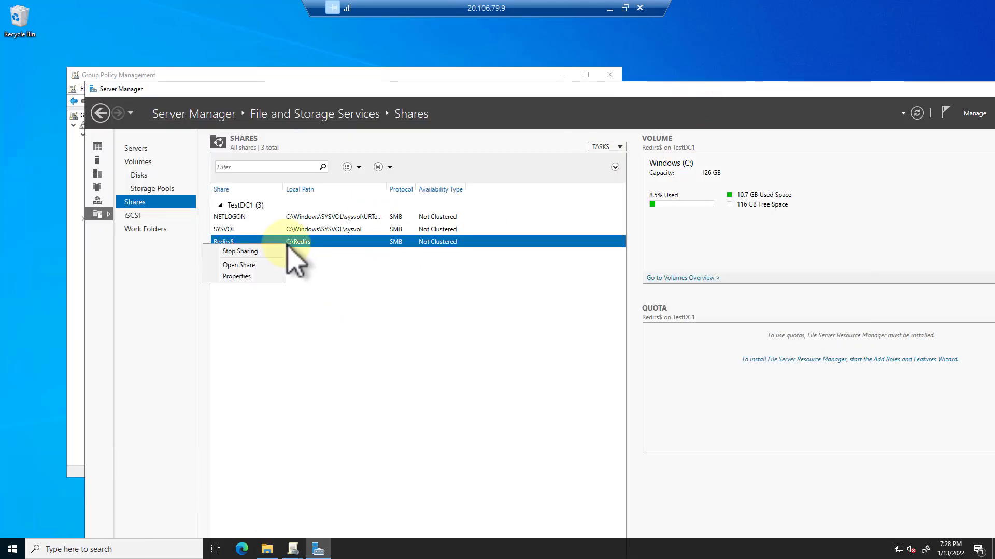
left_click(259, 278)
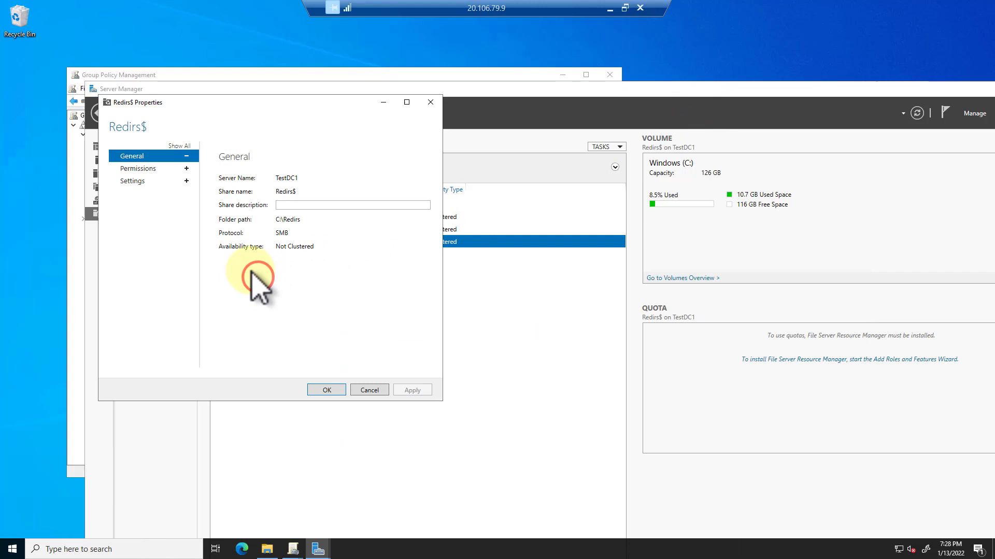
left_click(131, 182)
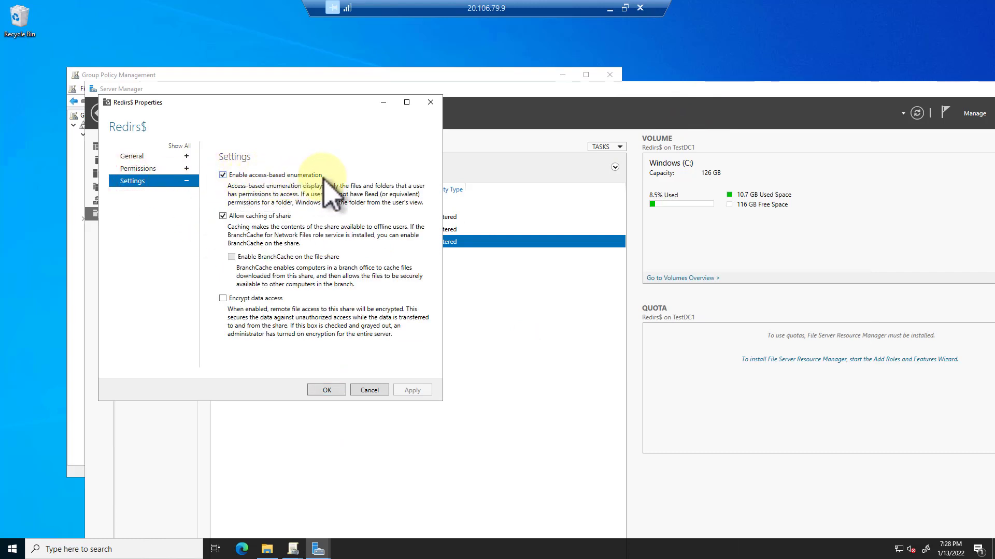
left_click(375, 389)
left_click(610, 7)
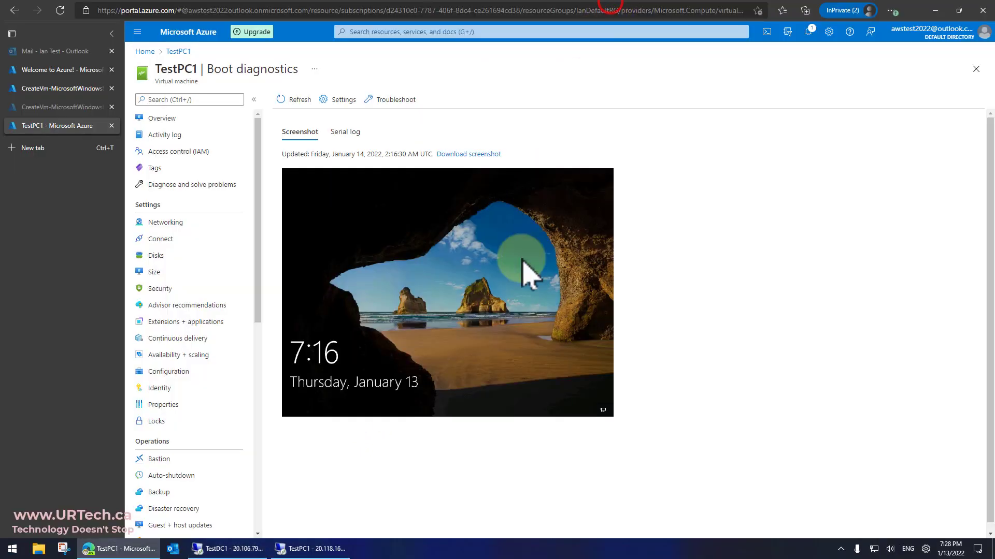
left_click(312, 549)
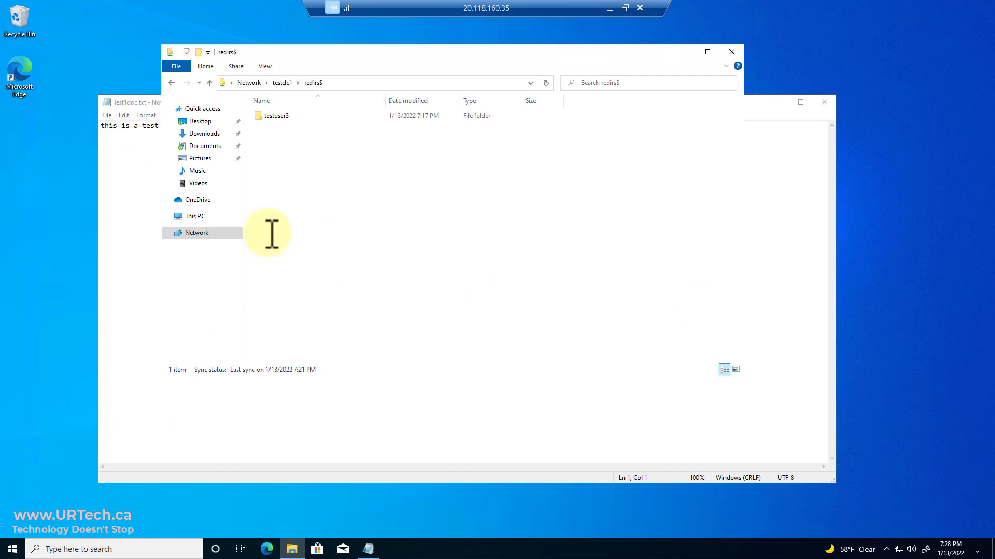
- Open testuser3 on \\testdc1\redirs$ to confirm its AppData, Desktop and Documents folders
double_click(284, 118)
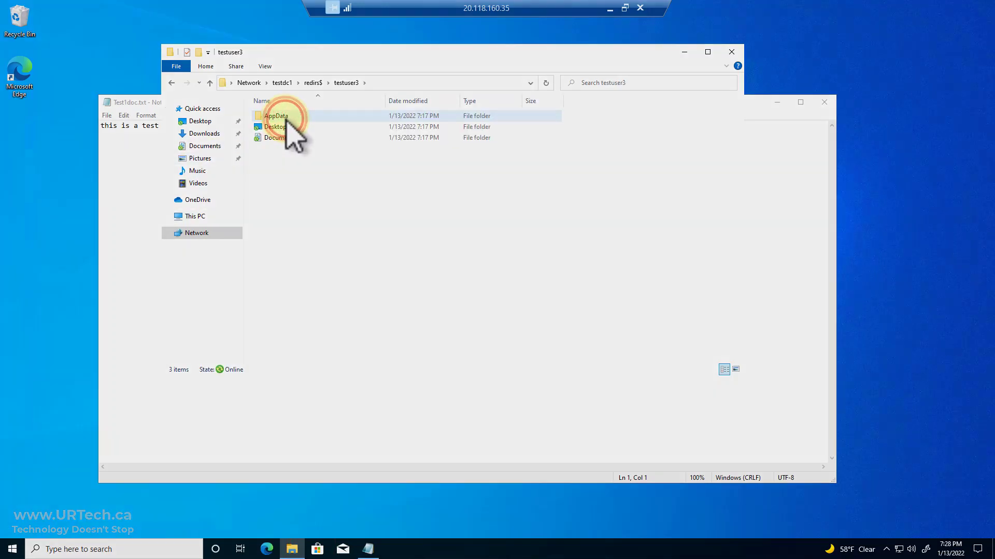